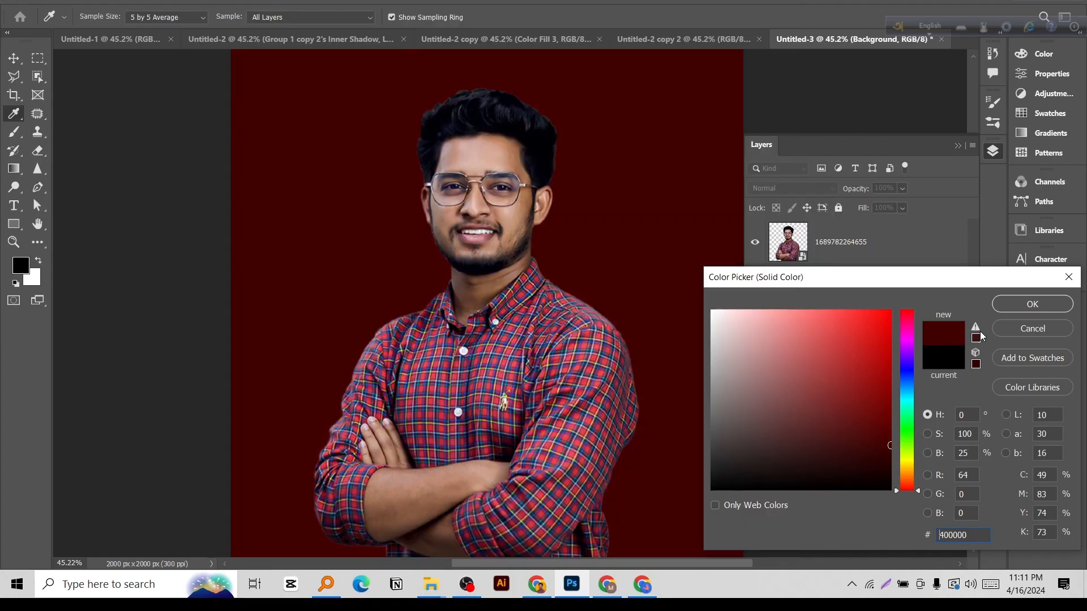
Accept dark red 400000 for the solid color fill and move the retouch-image layer beneath it.
{"action": "left_click", "coordinate": [1011, 307]}
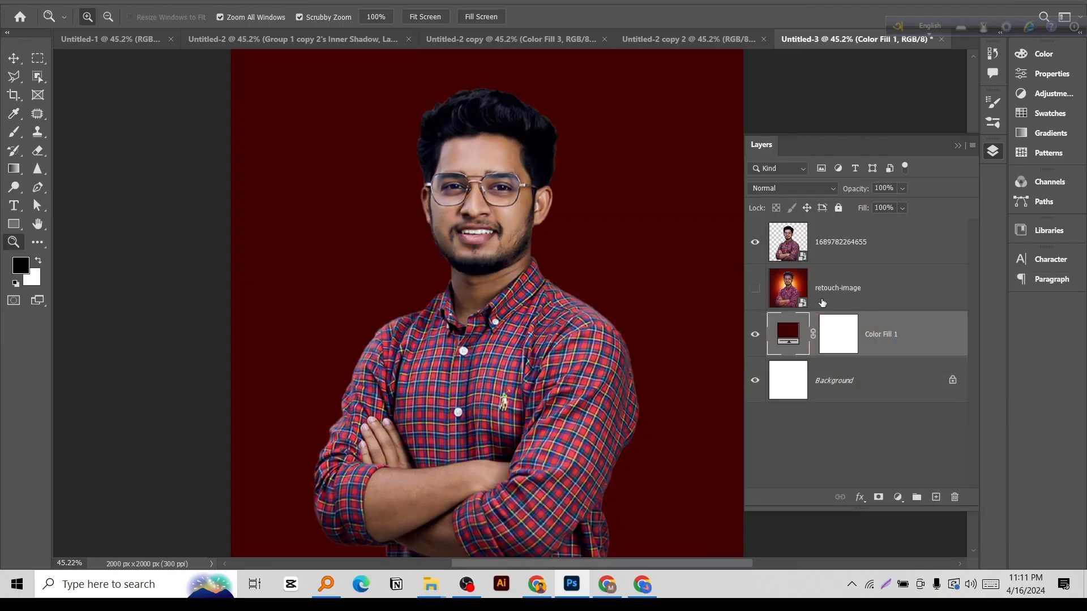
{"action": "left_click_drag", "start_coordinate": [844, 290], "coordinate": [844, 359]}
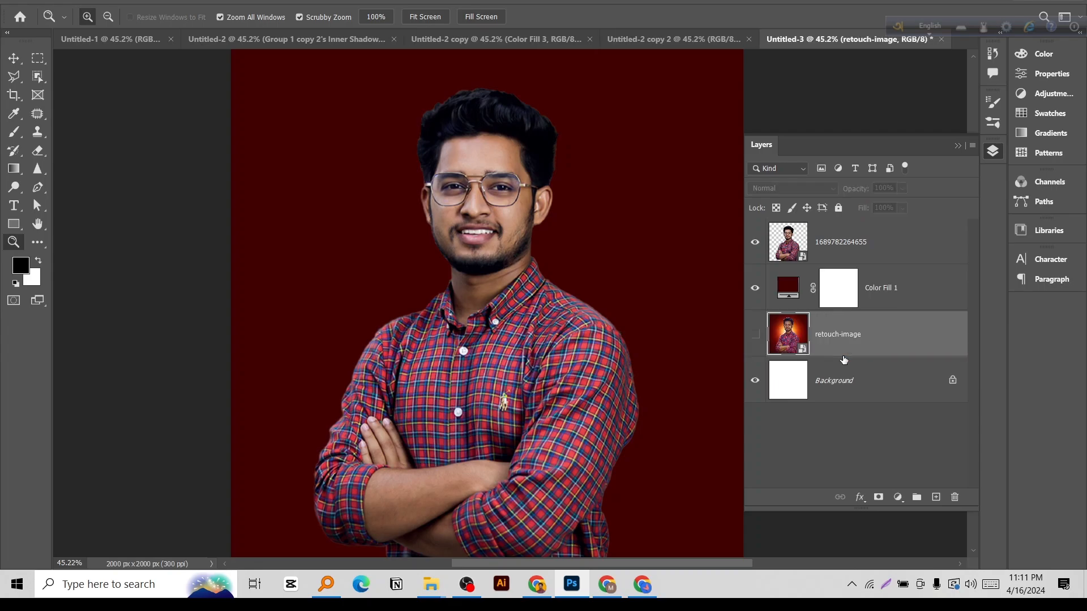
Add a new empty layer directly above the Color Fill 1 layer.
{"action": "left_click", "coordinate": [905, 287]}
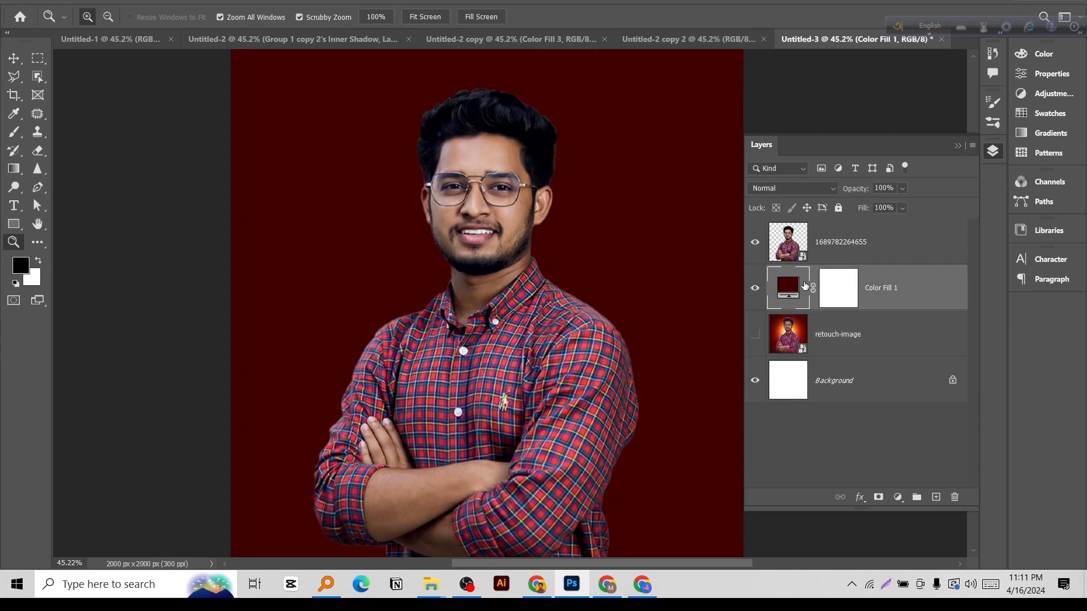
{"action": "left_click", "coordinate": [897, 500]}
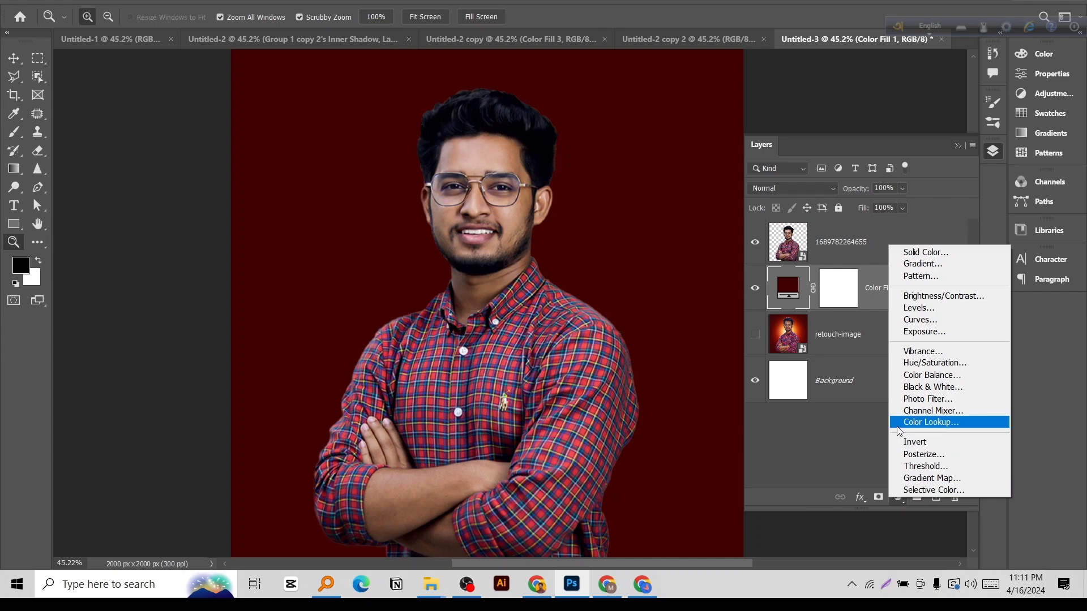
{"action": "left_click", "coordinate": [842, 505]}
{"action": "left_click", "coordinate": [935, 498]}
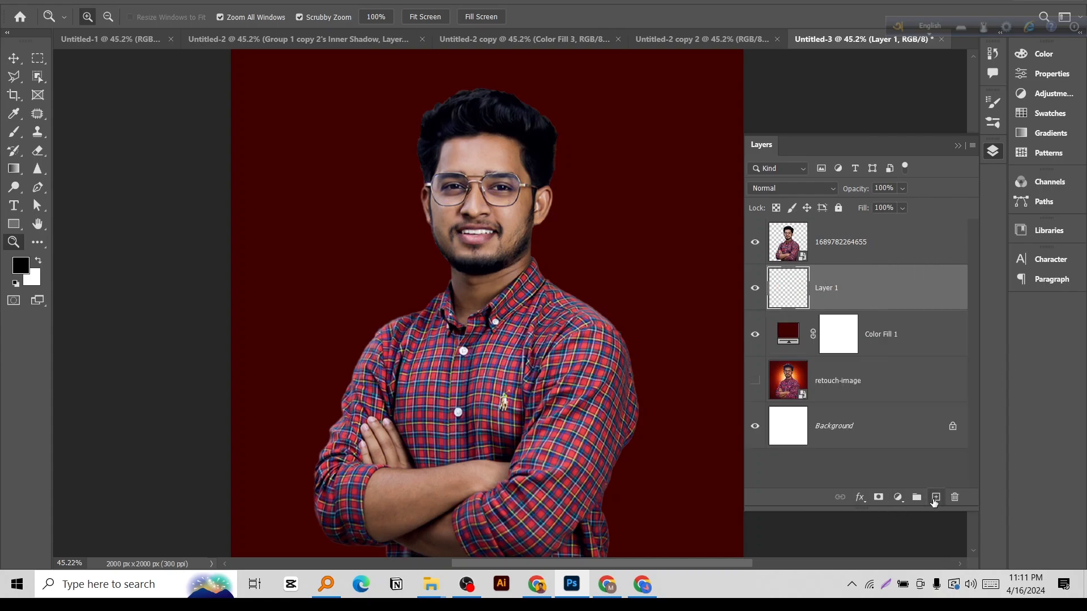
Choose the Brush tool and set its foreground color to bright red d61111.
{"action": "left_click", "coordinate": [13, 133]}
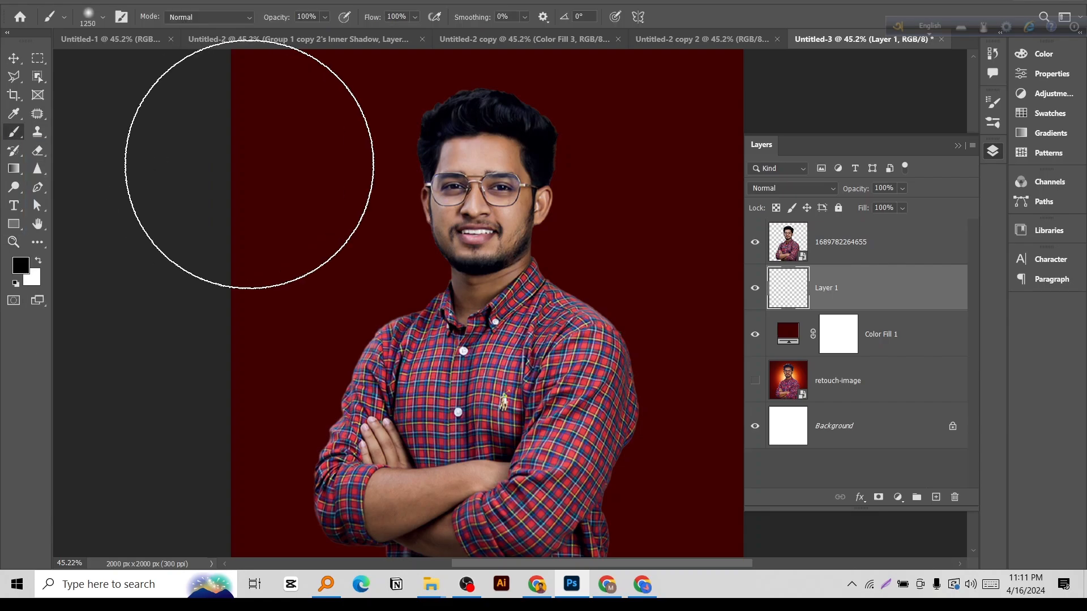
{"action": "left_click", "coordinate": [336, 173], "text": "alt"}
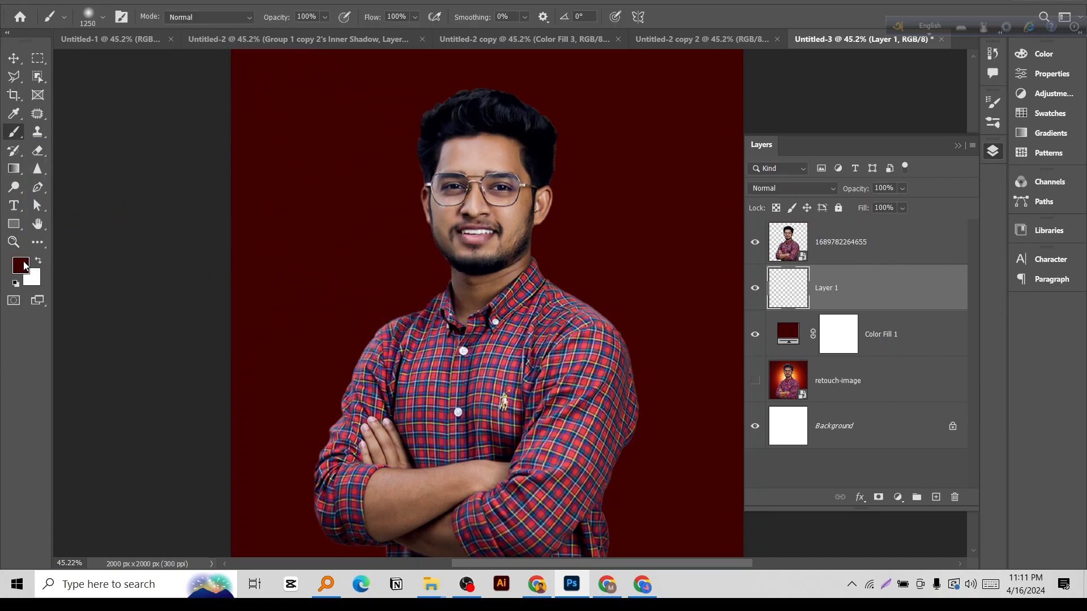
{"action": "left_click", "coordinate": [21, 265]}
{"action": "type", "text": "dd0808"}
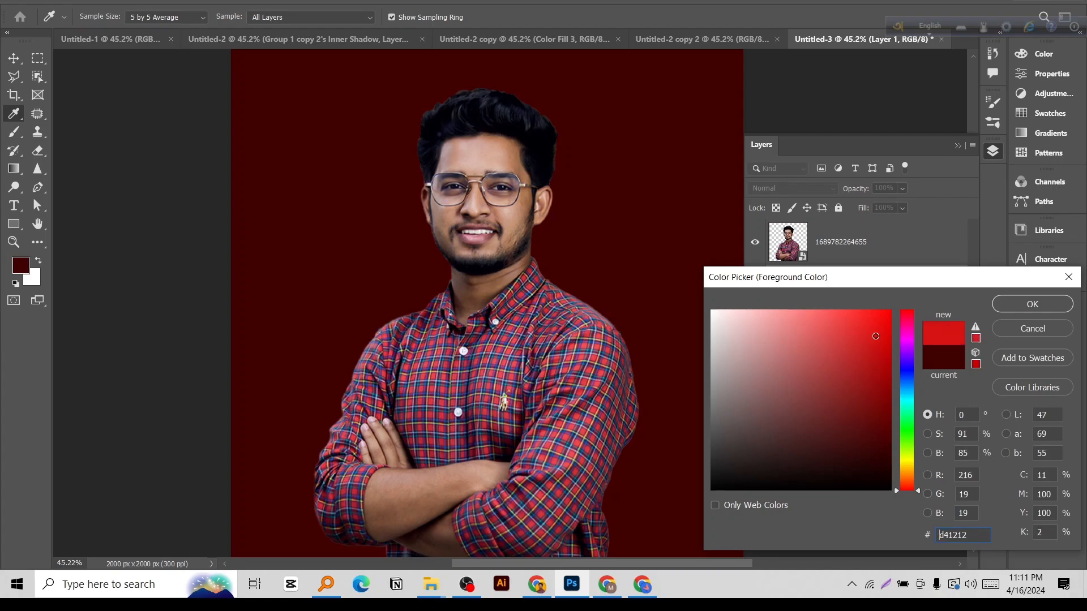
{"action": "left_click_drag", "start_coordinate": [886, 335], "coordinate": [878, 338]}
{"action": "left_click", "coordinate": [1030, 308]}
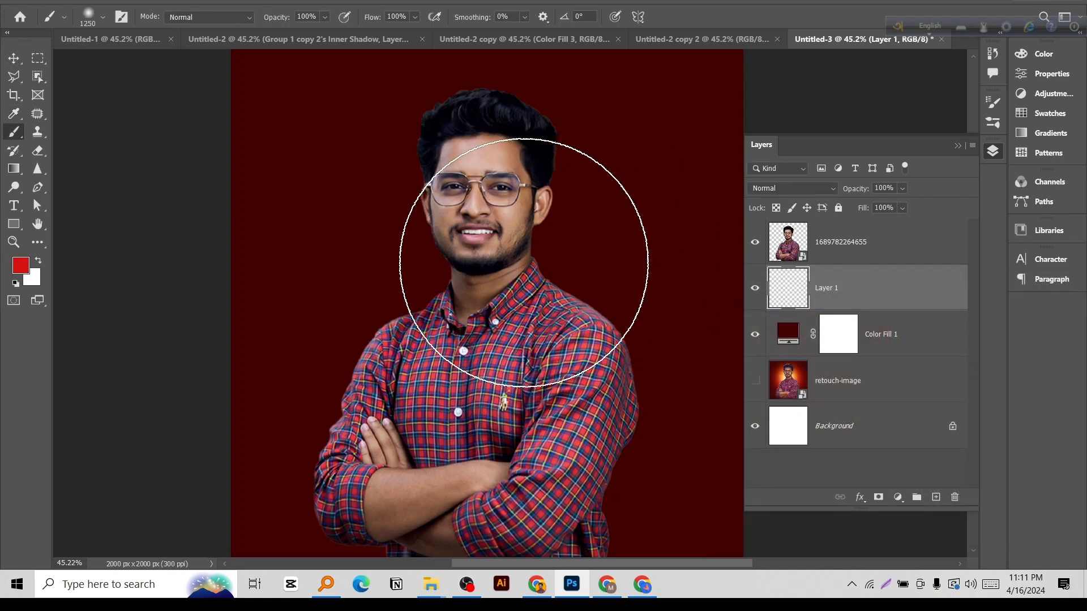
Paint a large soft red glow behind the man's upper body on Layer 1, using brush sizes of about 1827 and 1943 px.
{"action": "left_click_drag", "start_coordinate": [527, 264], "coordinate": [540, 265]}
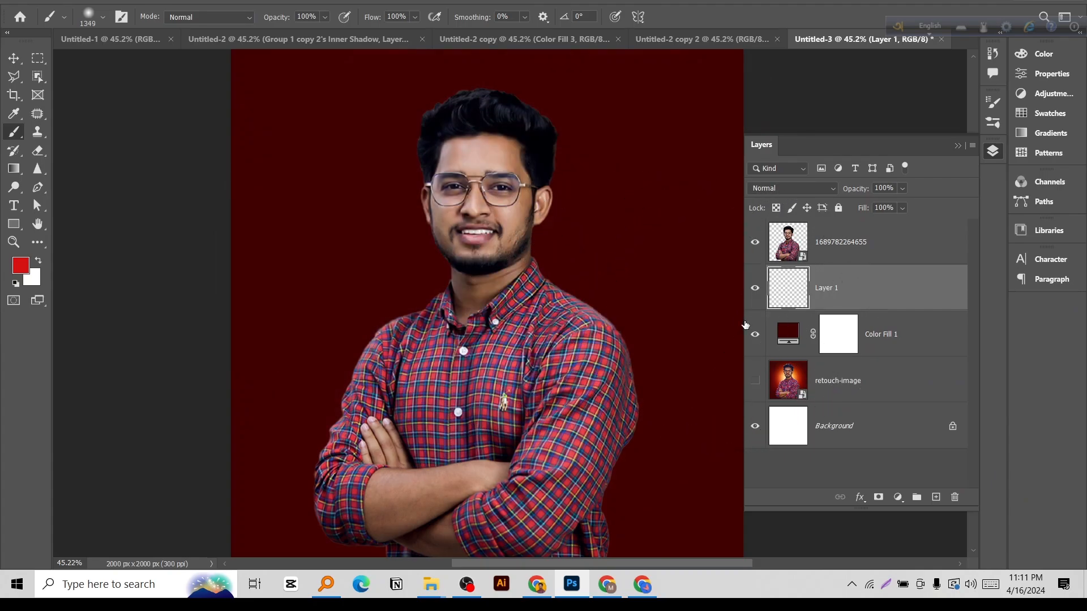
{"action": "left_click_drag", "start_coordinate": [743, 321], "coordinate": [798, 321]}
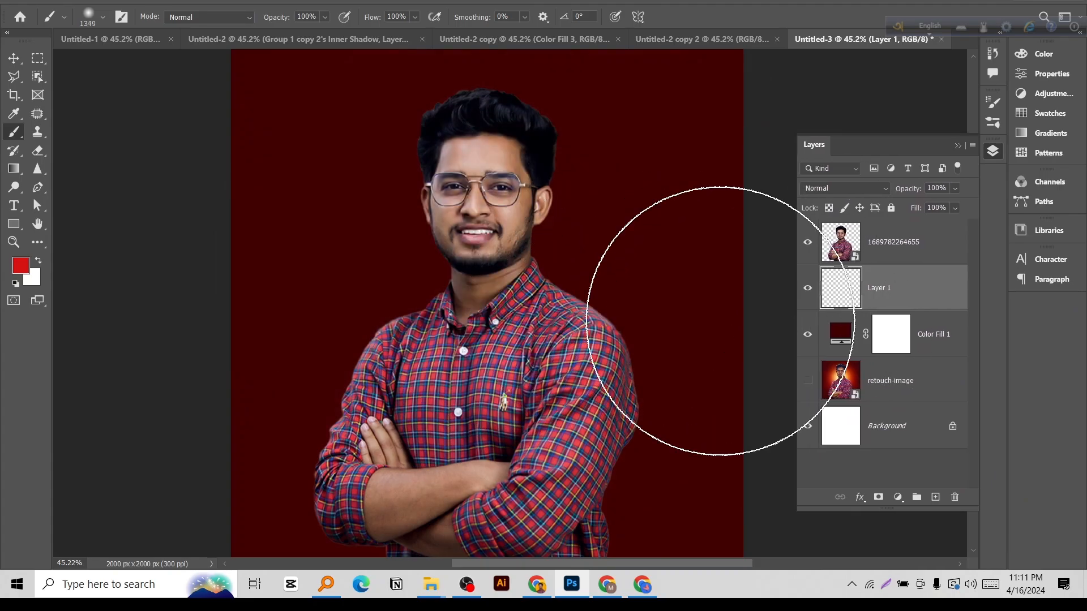
{"action": "left_click_drag", "start_coordinate": [498, 274], "coordinate": [555, 285]}
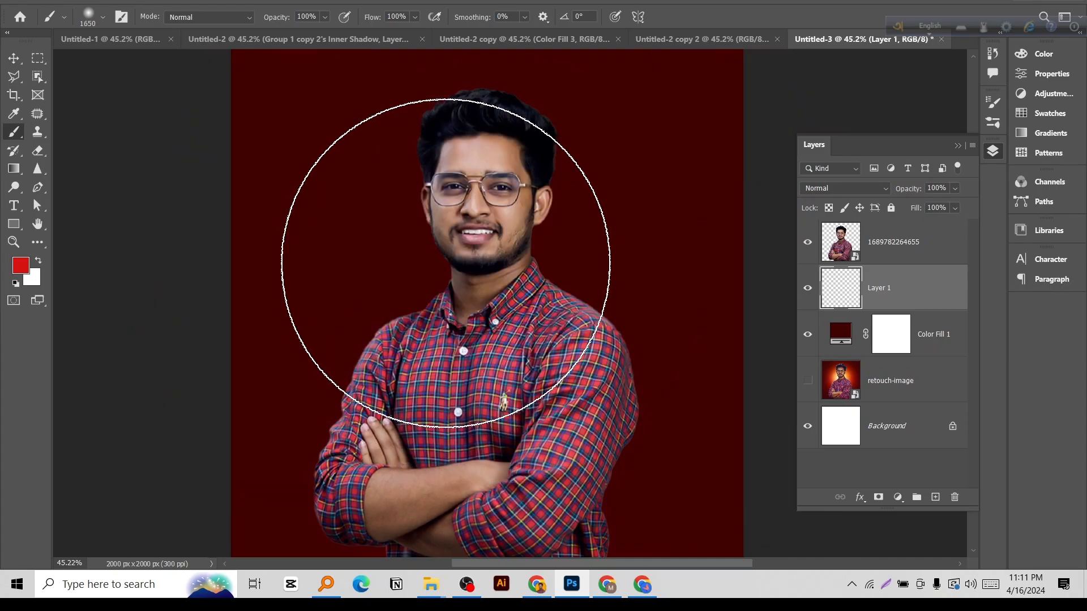
{"action": "left_click_drag", "start_coordinate": [499, 266], "coordinate": [532, 268]}
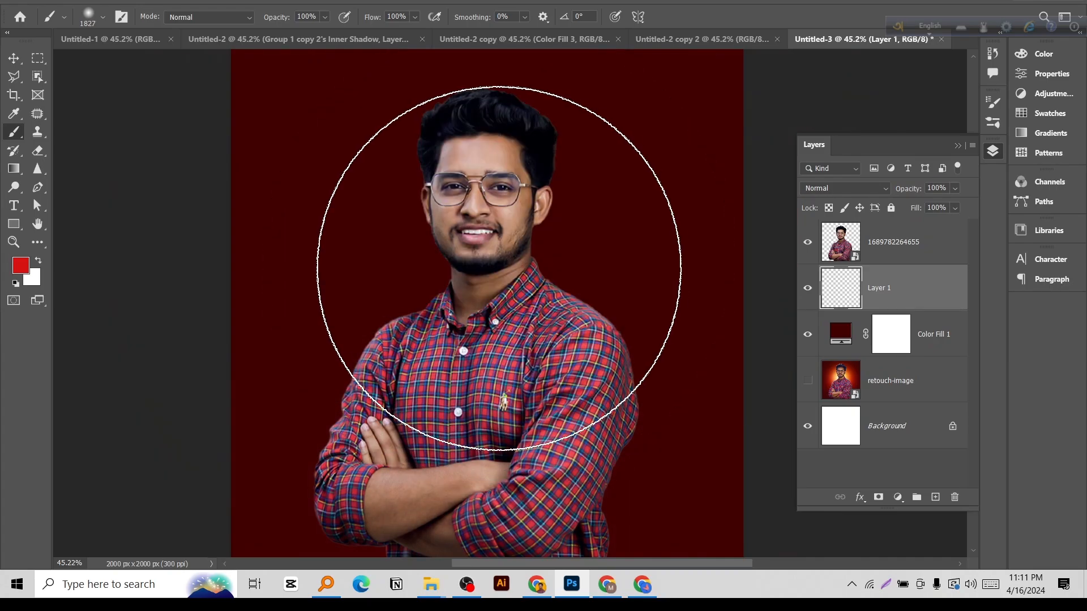
{"action": "left_click", "coordinate": [493, 286]}
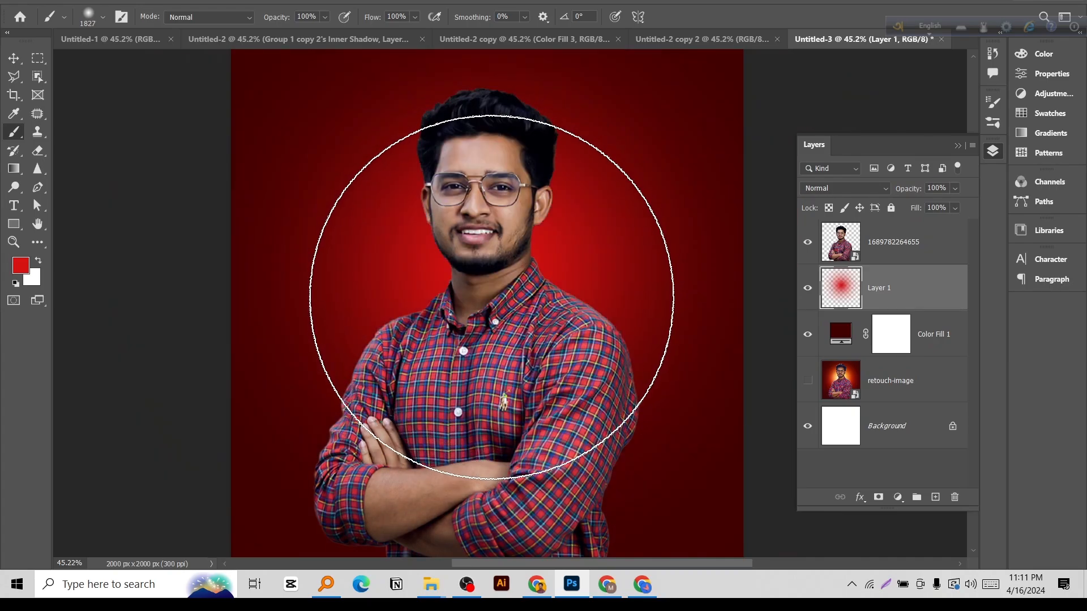
{"action": "mouse_move", "coordinate": [497, 288]}
{"action": "left_mouse_down"}
{"action": "mouse_move", "coordinate": [513, 294]}
{"action": "mouse_move", "coordinate": [499, 287]}
{"action": "left_mouse_up"}
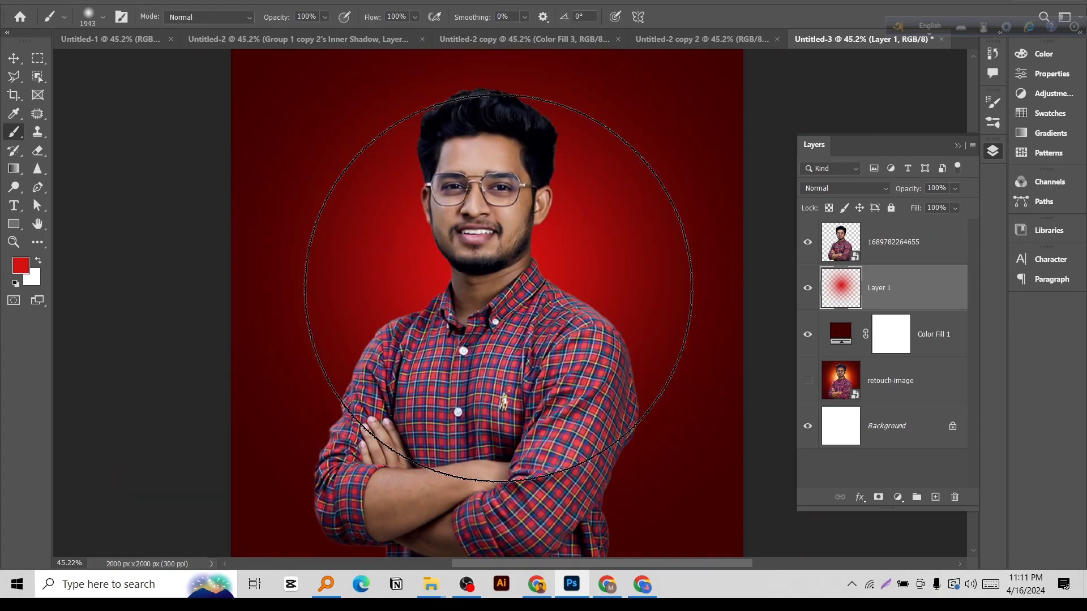
{"action": "left_click", "coordinate": [498, 288]}
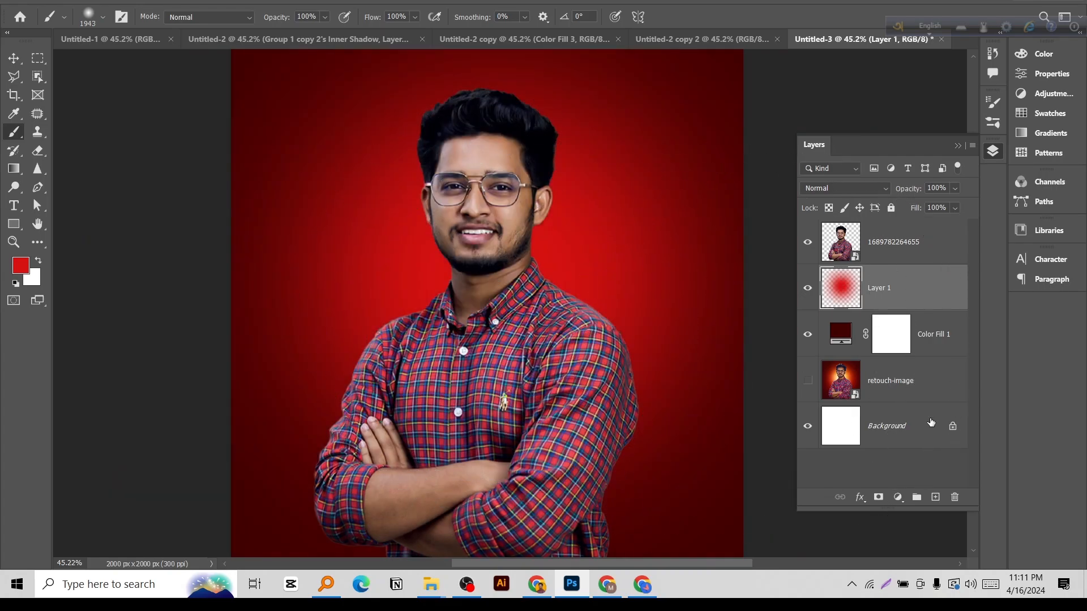
Add a new layer above the red glow and set the foreground color to orange ff5e06.
{"action": "left_click", "coordinate": [935, 498]}
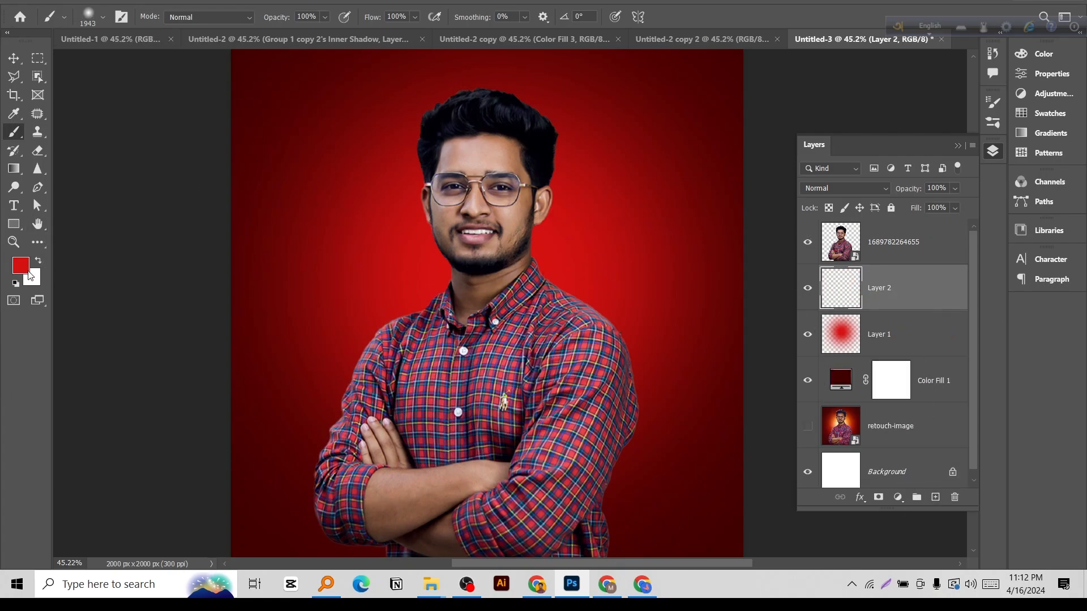
{"action": "left_click", "coordinate": [22, 270]}
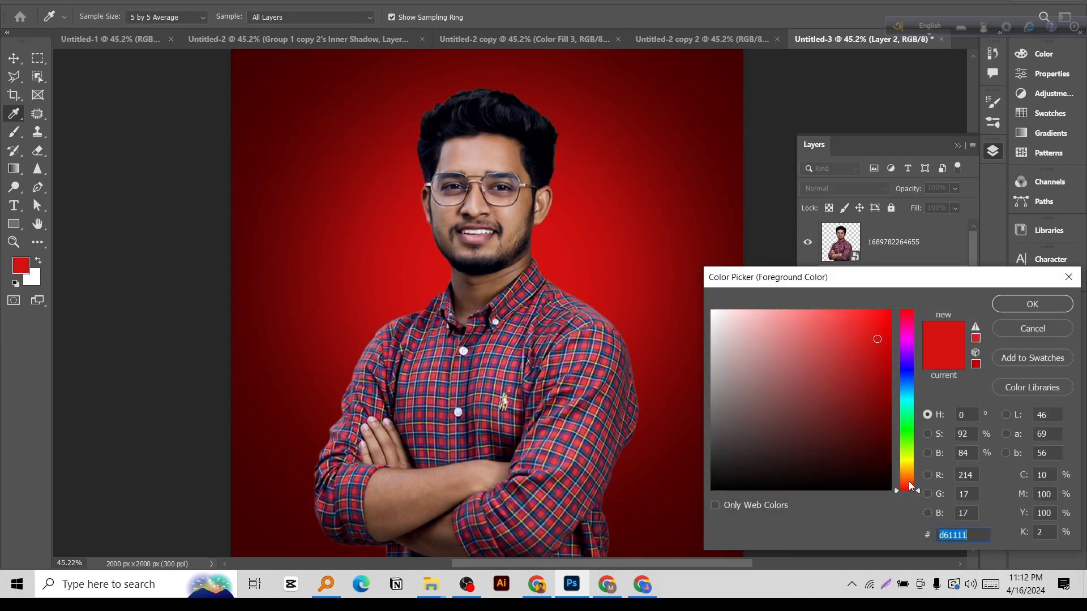
{"action": "left_click", "coordinate": [910, 482]}
{"action": "left_click_drag", "start_coordinate": [878, 346], "coordinate": [887, 310]}
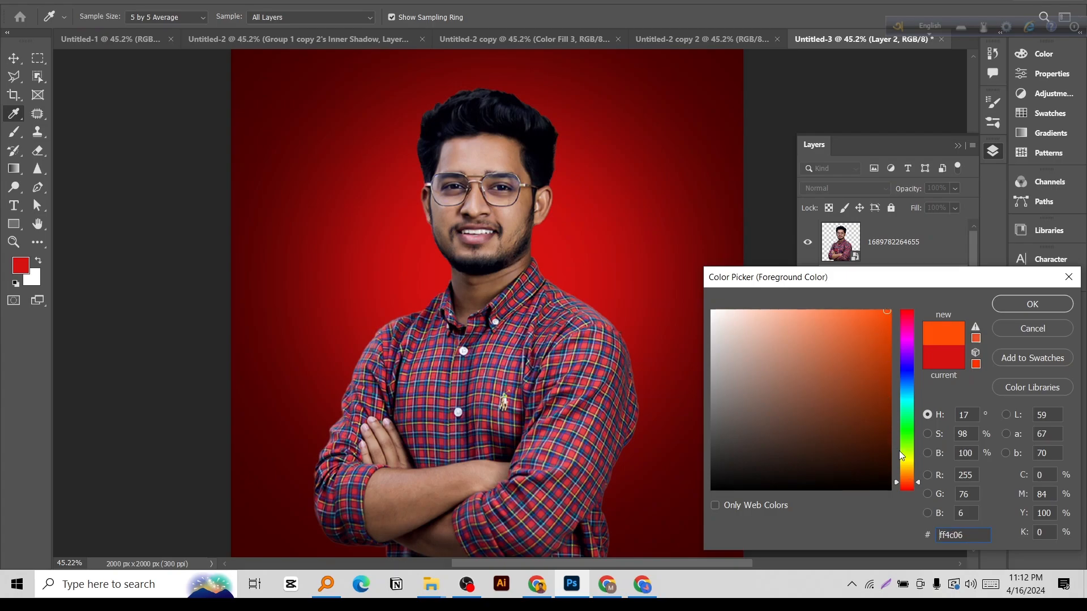
{"action": "left_click", "coordinate": [909, 480]}
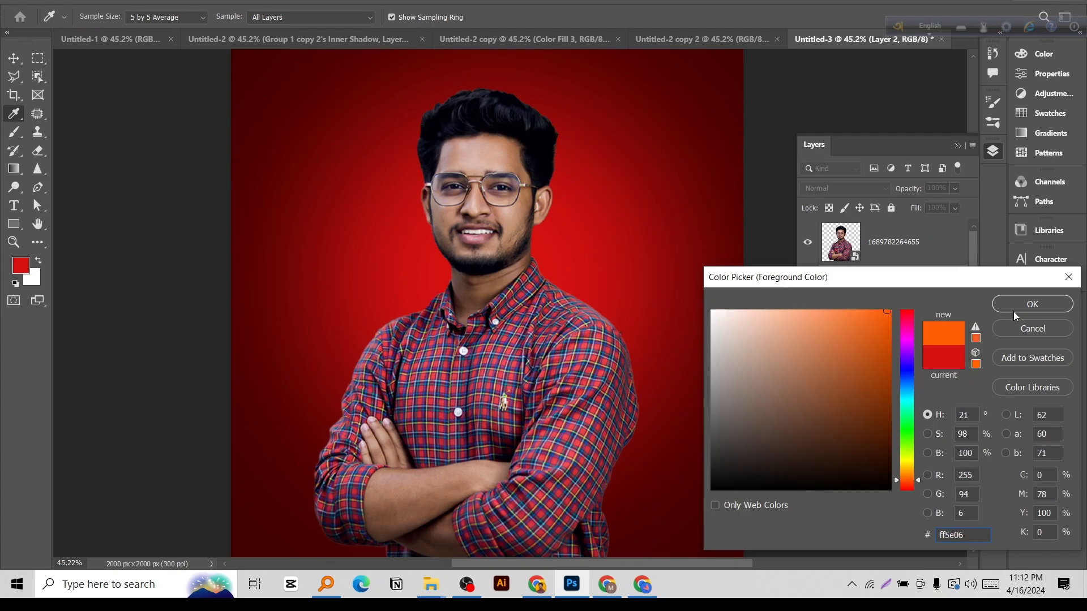
{"action": "left_click", "coordinate": [1031, 305]}
Paint a smaller soft orange glow behind the man on Layer 2, using brush sizes of about 1607 and 1214 px.
{"action": "key", "text": "b"}
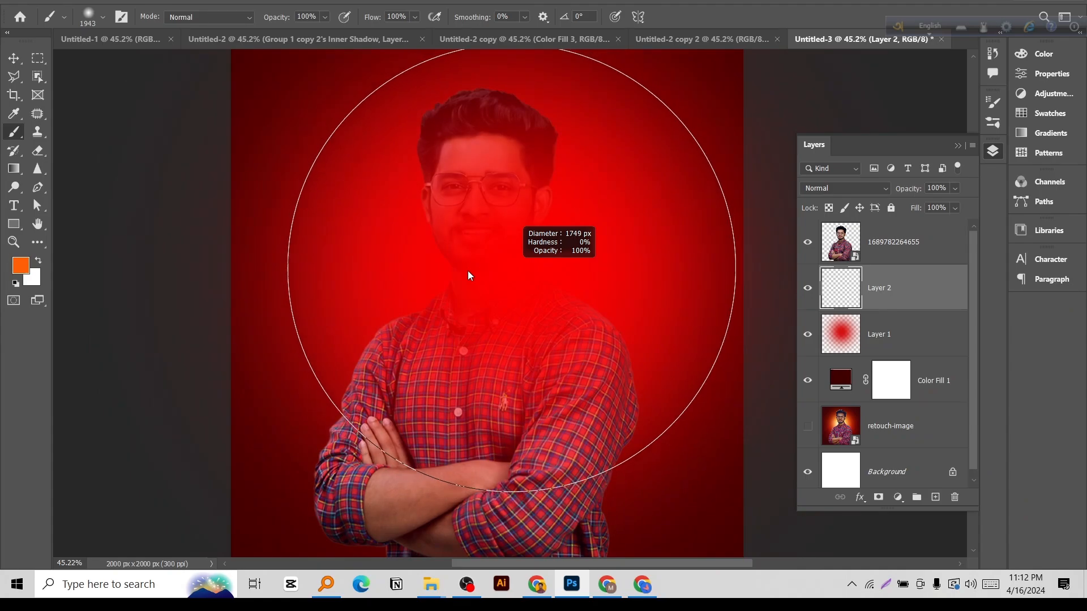
{"action": "left_click_drag", "start_coordinate": [468, 270], "coordinate": [457, 273]}
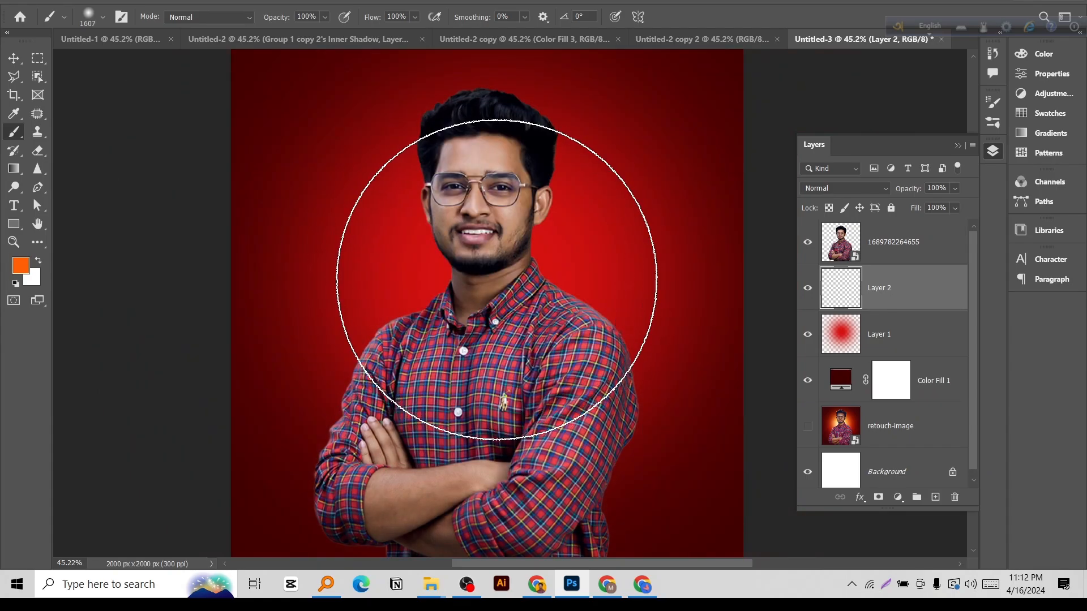
{"action": "left_click", "coordinate": [496, 279]}
{"action": "left_click_drag", "start_coordinate": [476, 274], "coordinate": [445, 283]}
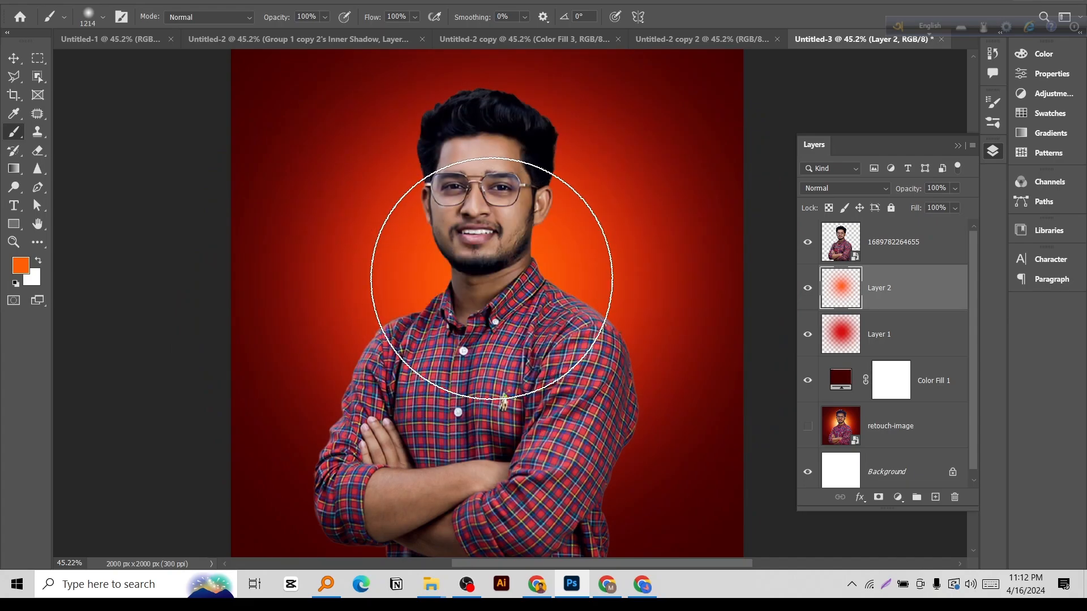
{"action": "left_click", "coordinate": [493, 279]}
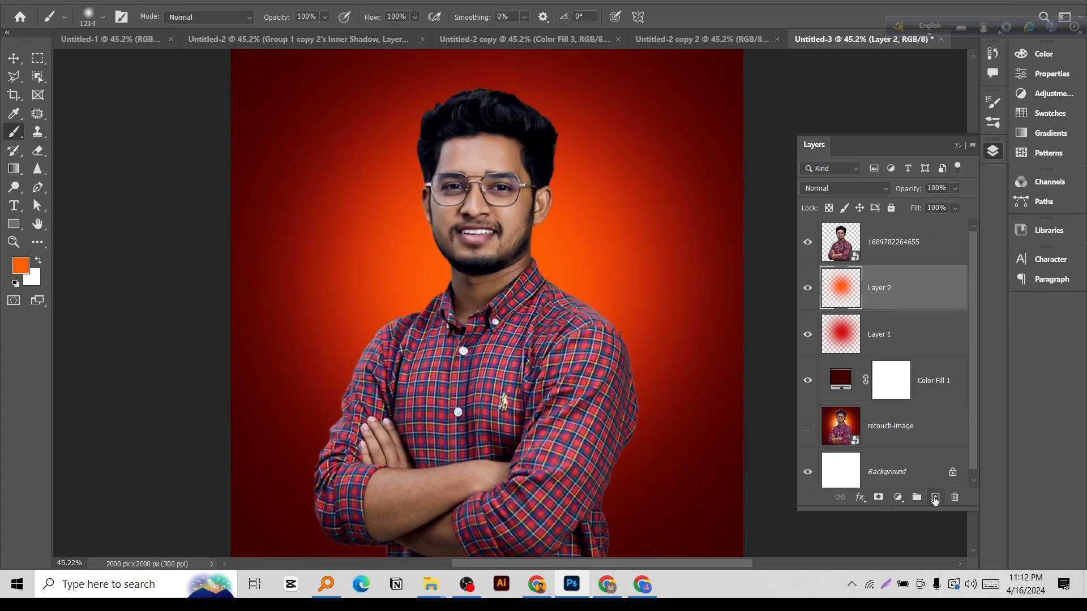
Add a new layer above the orange glow and set the foreground color to pale peach ffece1.
{"action": "left_click", "coordinate": [934, 498]}
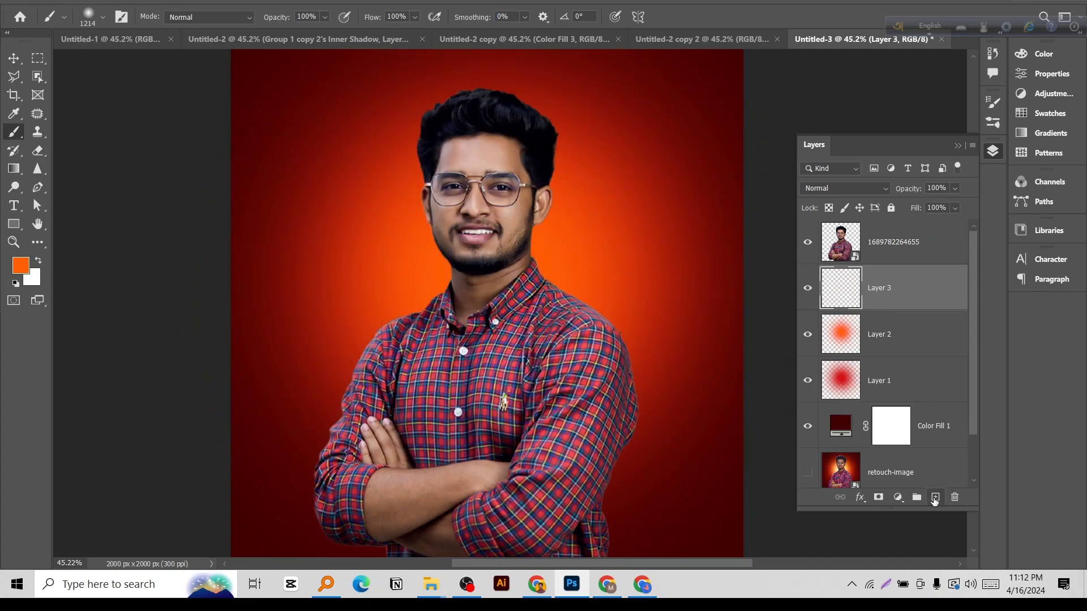
{"action": "left_click", "coordinate": [21, 265]}
{"action": "left_click_drag", "start_coordinate": [746, 320], "coordinate": [732, 309]}
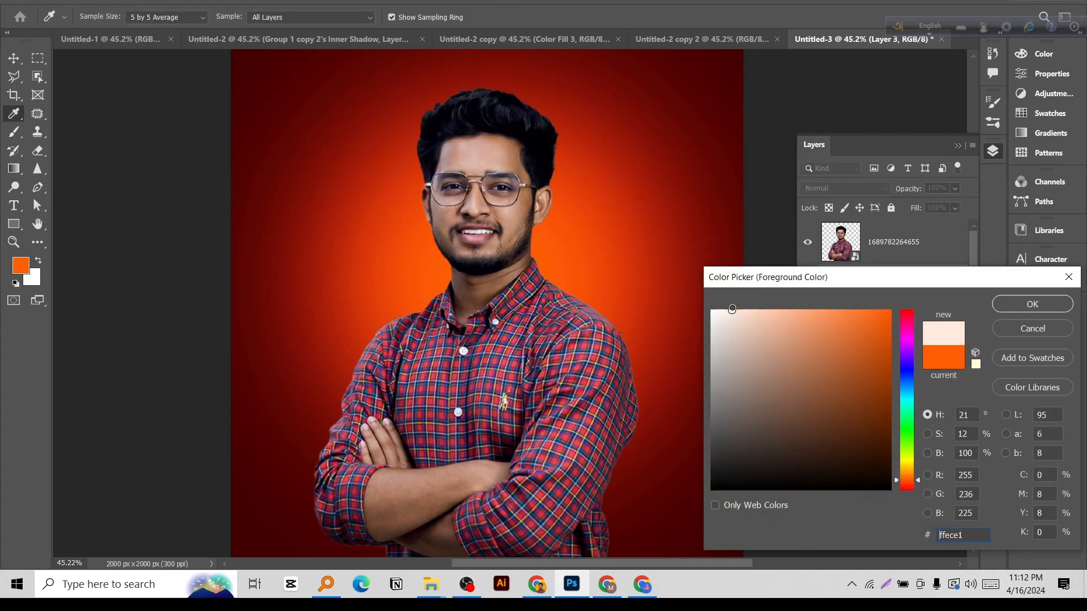
{"action": "left_click", "coordinate": [1006, 310]}
Paint a small pale glow behind the man's neck on Layer 3 with a soft brush of about 613 to 648 px.
{"action": "key", "text": "b"}
{"action": "left_click_drag", "start_coordinate": [507, 243], "coordinate": [411, 258]}
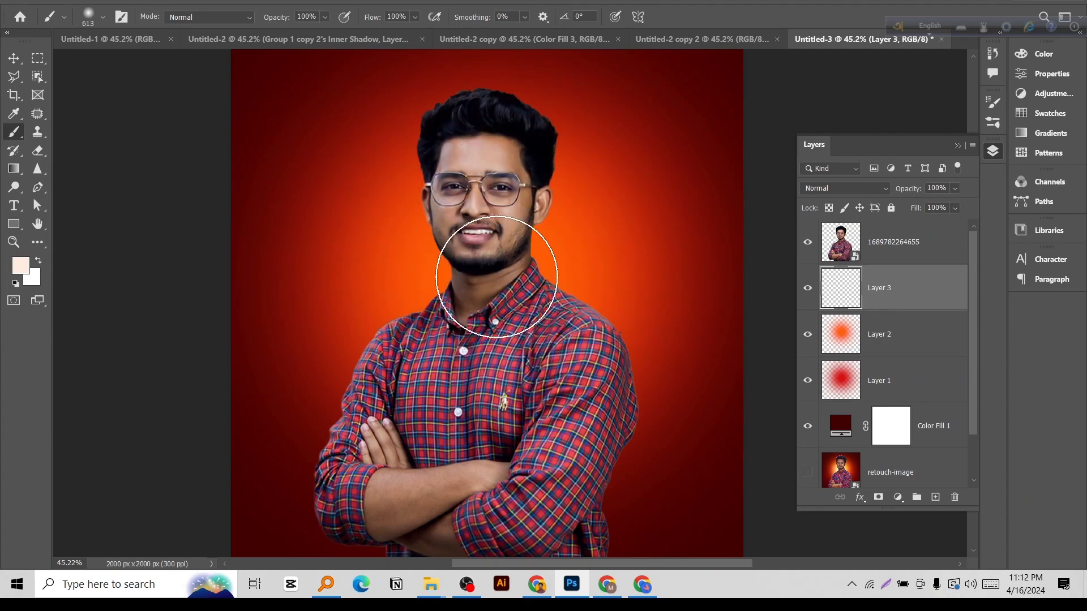
{"action": "left_click", "coordinate": [494, 281]}
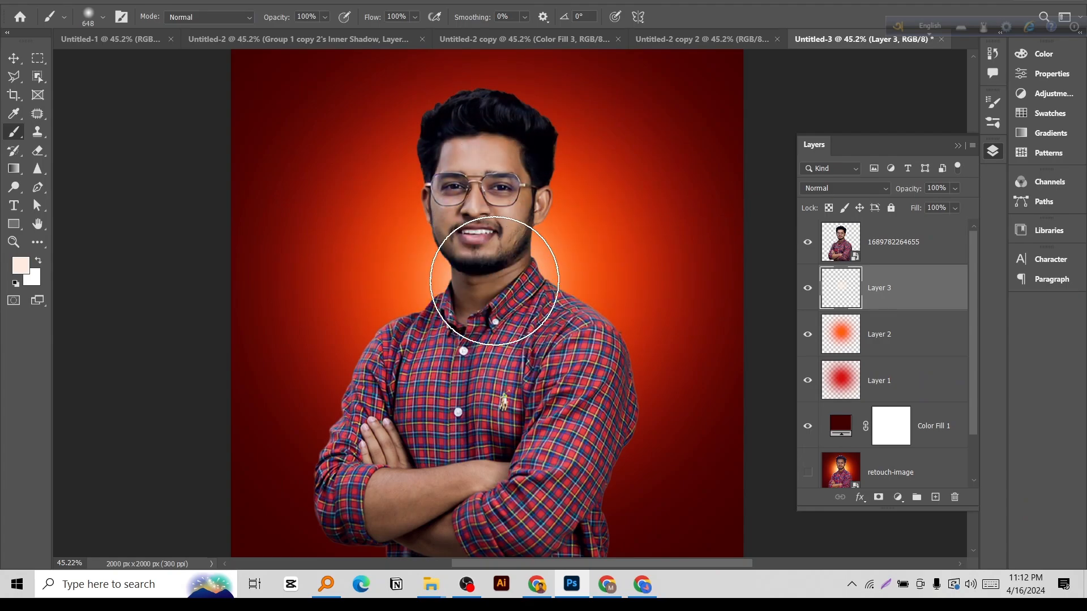
Enlarge the pale glow on Layer 3 slightly and center it horizontally on the canvas.
{"action": "key", "text": "v"}
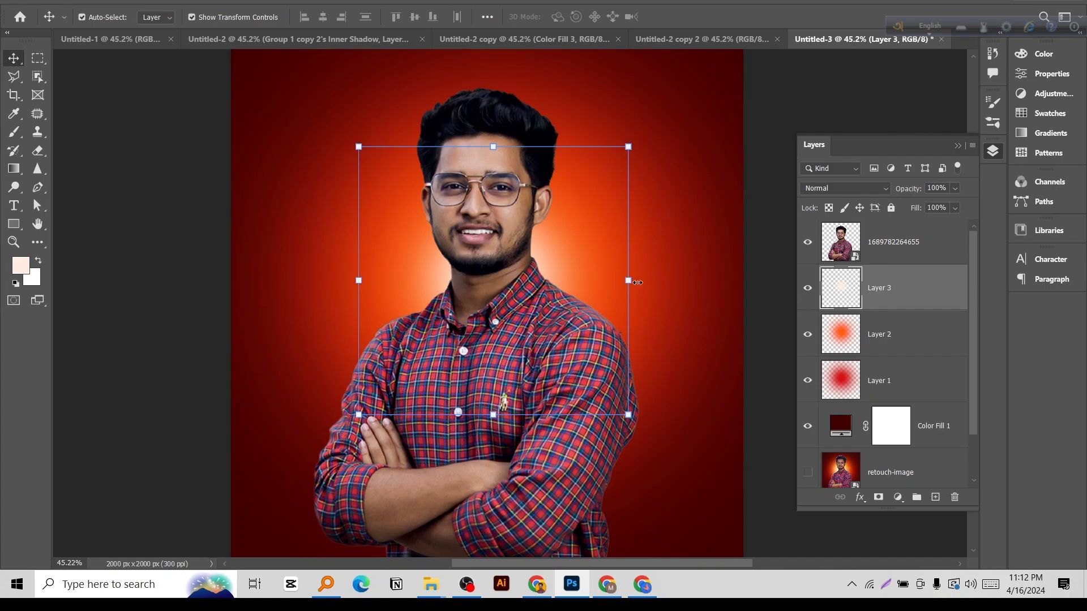
{"action": "left_click_drag", "start_coordinate": [637, 282], "coordinate": [647, 281]}
{"action": "left_click_drag", "start_coordinate": [576, 281], "coordinate": [571, 284]}
{"action": "left_click", "coordinate": [701, 16]}
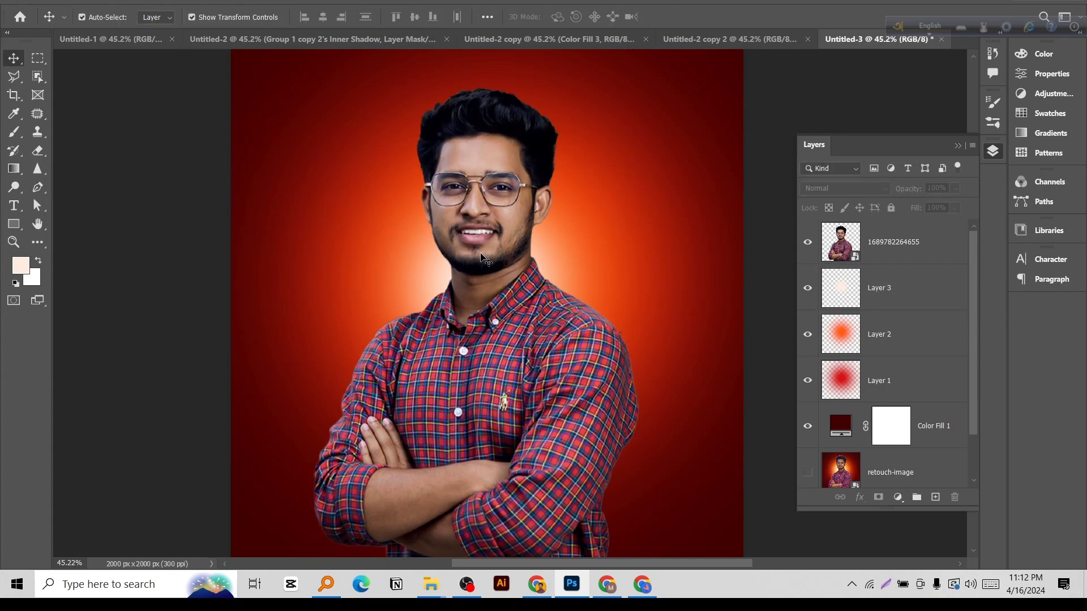
Group the three glow layers together with Color Fill 1, and select the man's portrait layer.
{"action": "scroll", "coordinate": [482, 260], "scroll_direction": "down", "scroll_amount": 3}
{"action": "scroll", "coordinate": [482, 259], "scroll_direction": "up", "scroll_amount": 2}
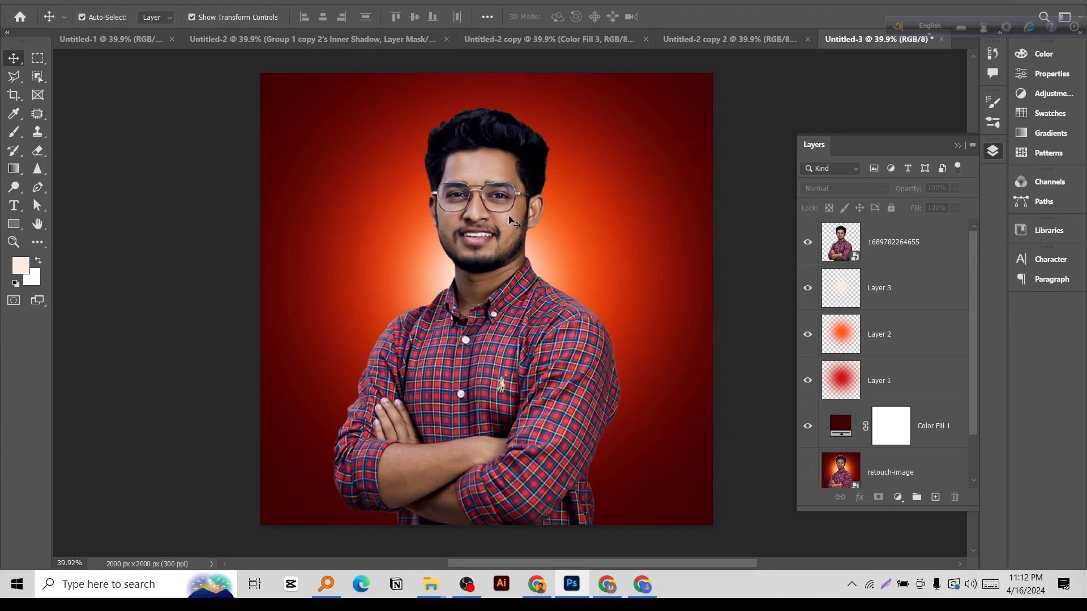
{"action": "left_click", "coordinate": [488, 213]}
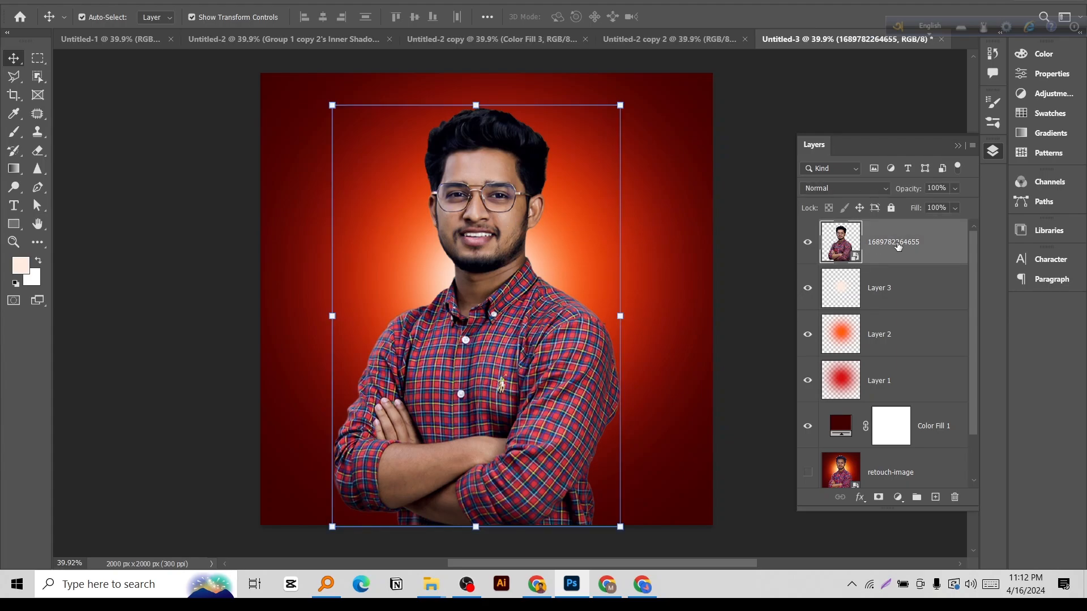
{"action": "left_click", "coordinate": [908, 287]}
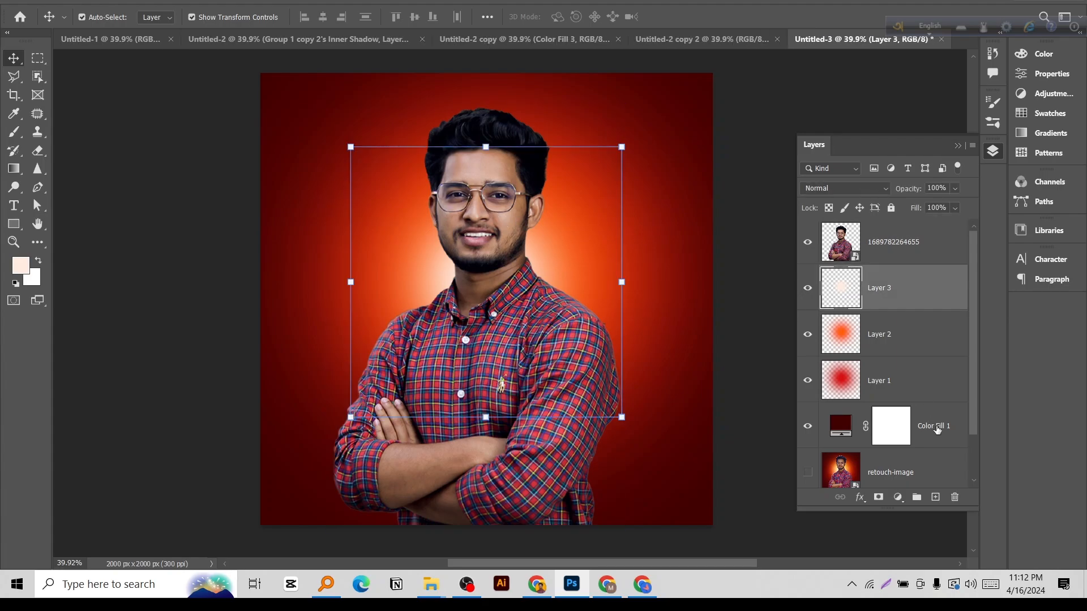
{"action": "left_click", "coordinate": [939, 432], "text": "shift"}
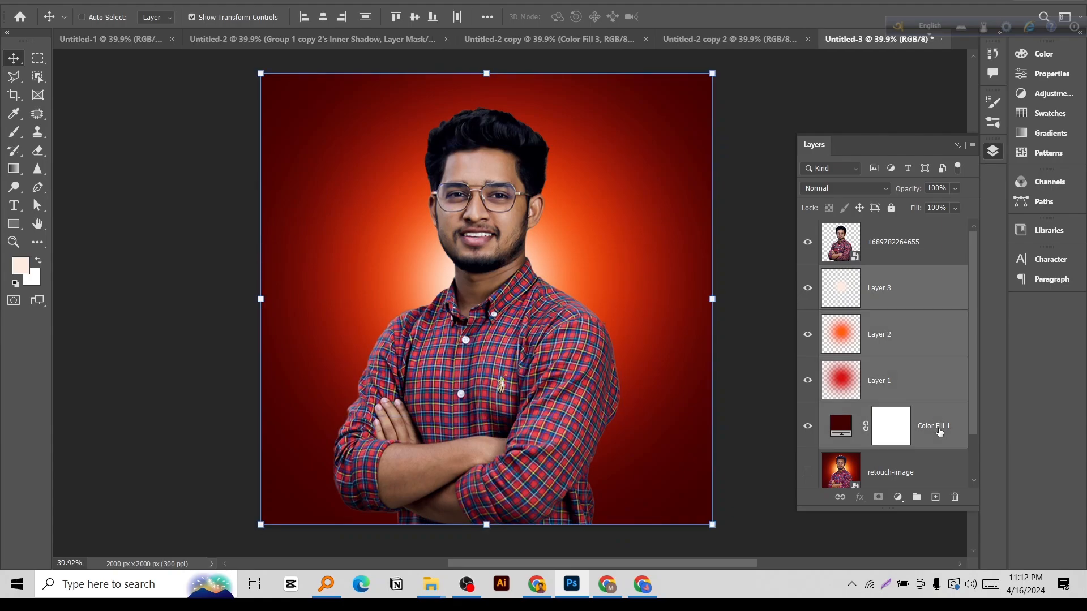
{"action": "key", "text": "ctrl+g"}
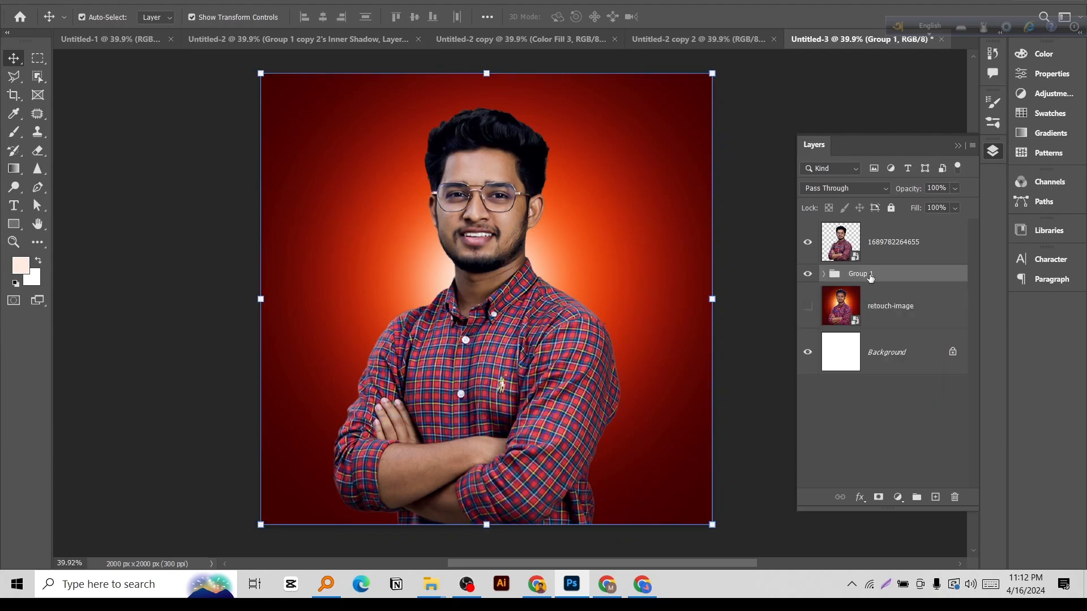
{"action": "left_click", "coordinate": [895, 242]}
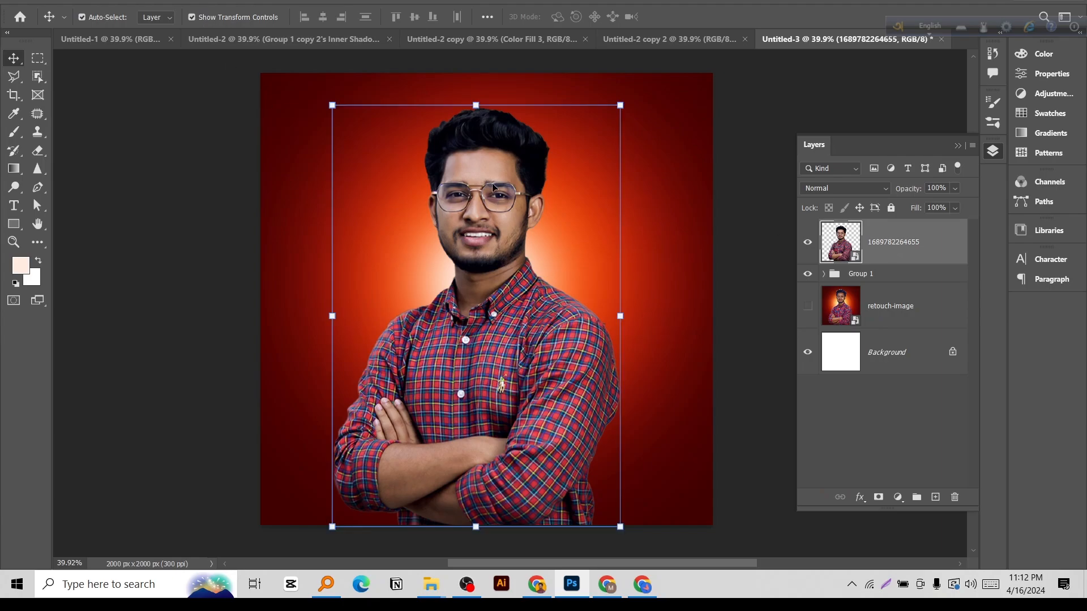
Apply the Camera Raw Filter to the portrait layer with Exposure +0.15, Contrast +19, Highlights -100 and Shadows +78.
{"action": "left_click", "coordinate": [200, 1]}
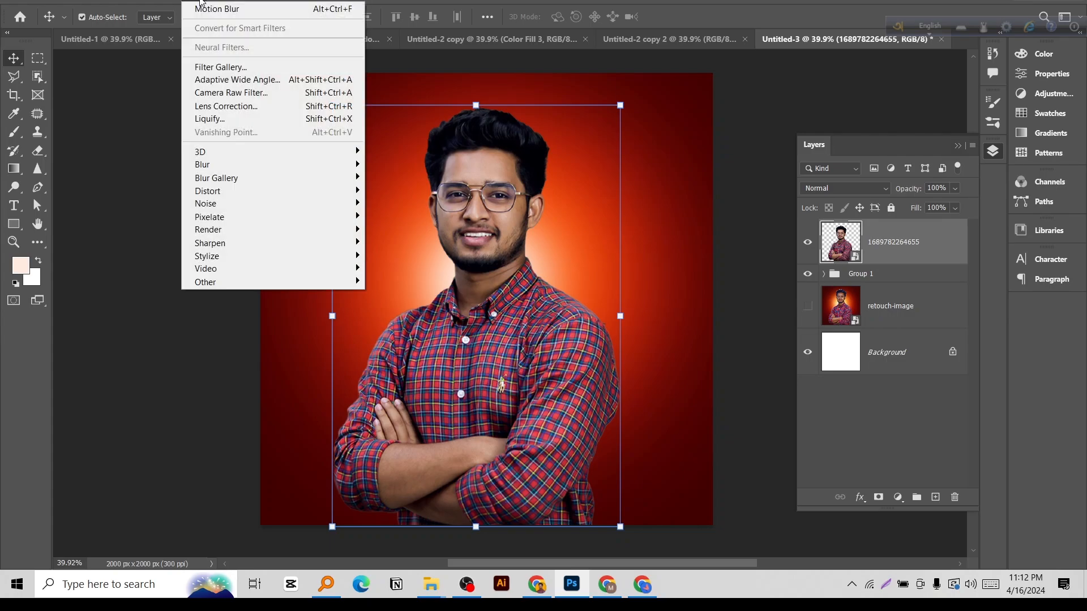
{"action": "left_click", "coordinate": [216, 88]}
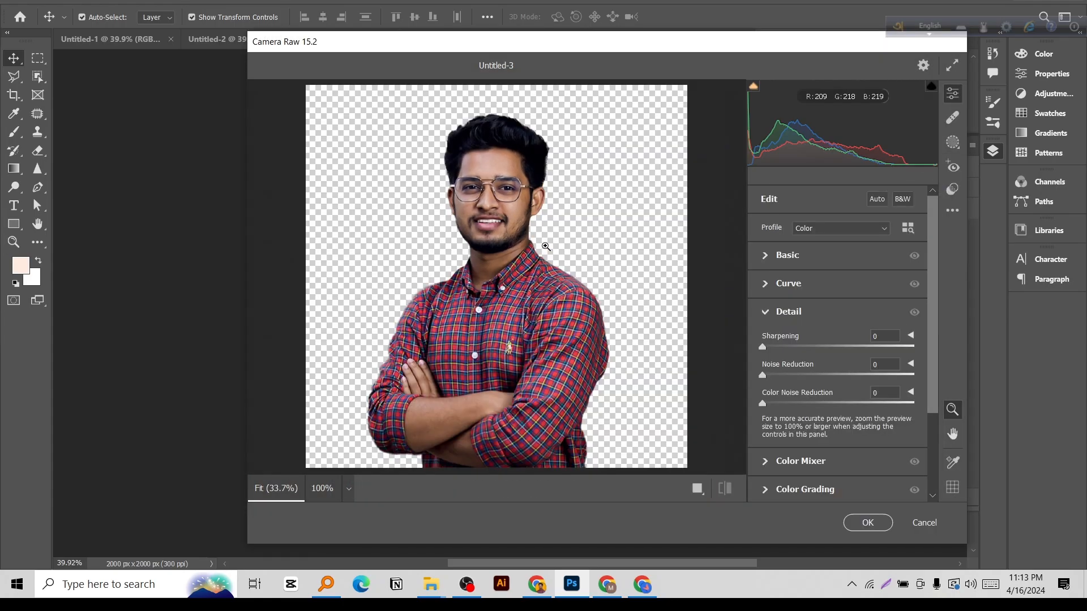
{"action": "left_click", "coordinate": [763, 257]}
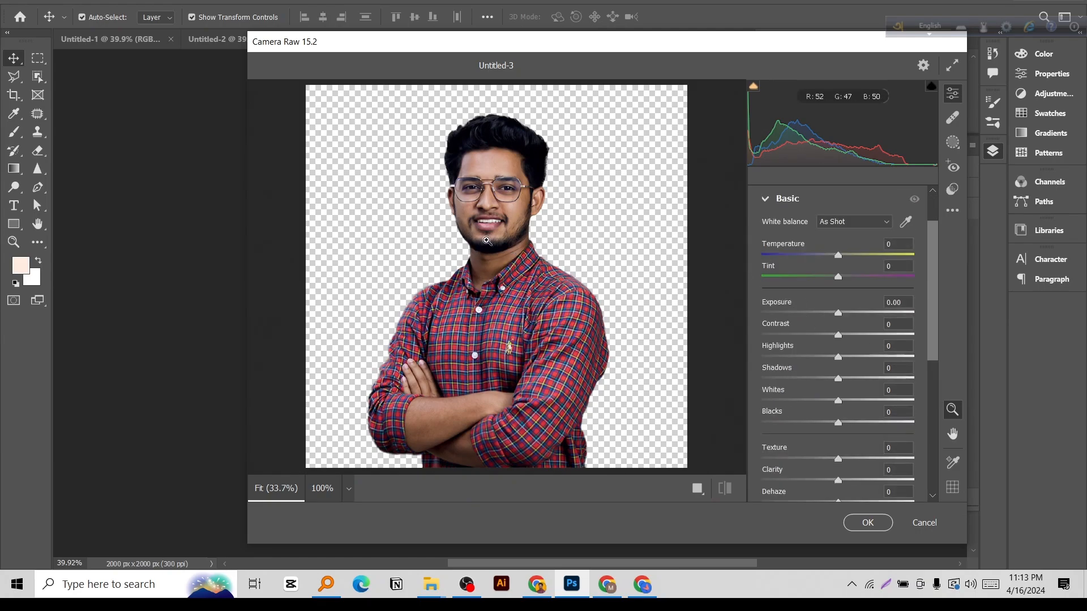
{"action": "scroll", "coordinate": [487, 242], "scroll_direction": "up", "scroll_amount": 1}
{"action": "left_click_drag", "start_coordinate": [839, 314], "coordinate": [841, 317]}
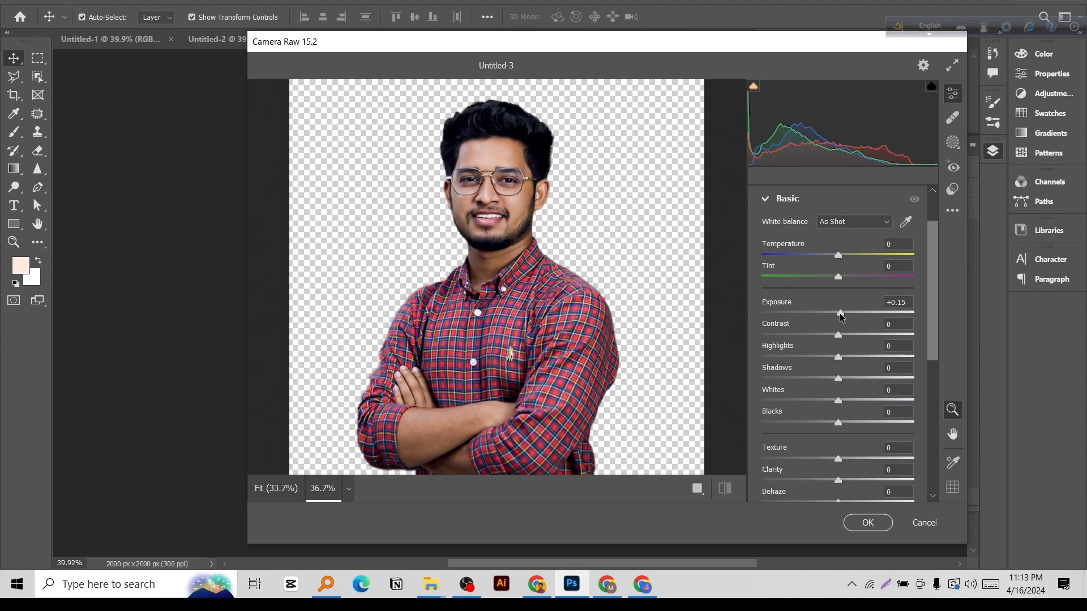
{"action": "left_click_drag", "start_coordinate": [841, 337], "coordinate": [752, 361]}
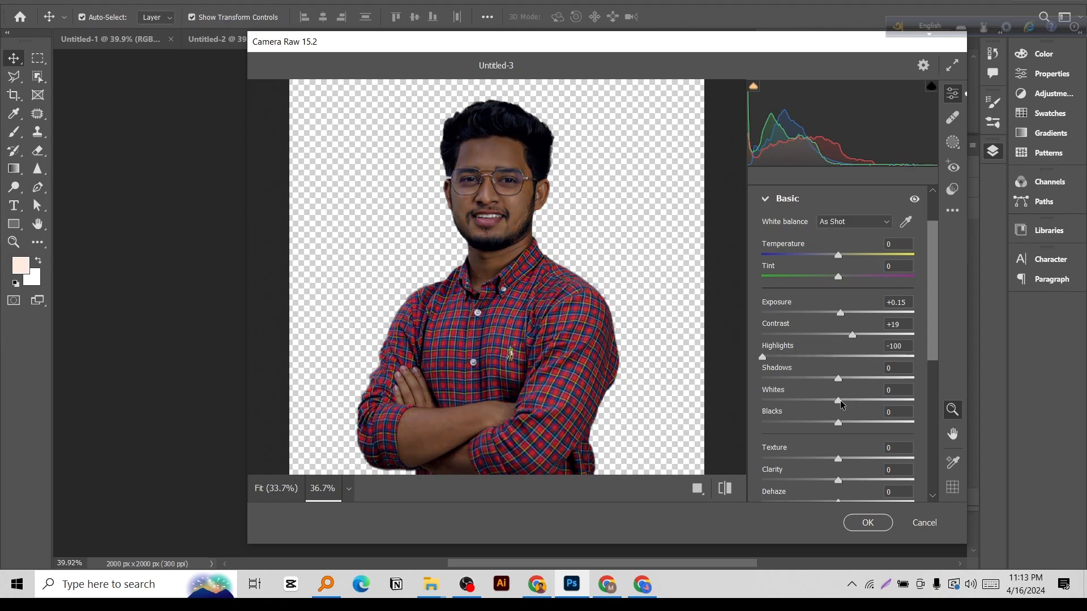
{"action": "left_click_drag", "start_coordinate": [840, 381], "coordinate": [897, 376]}
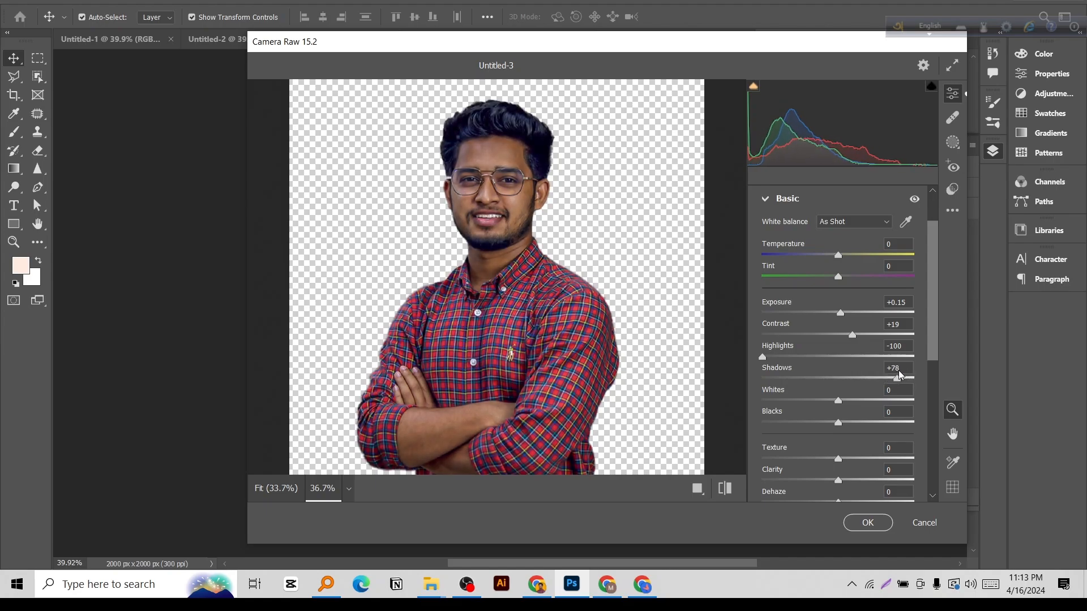
Set Blacks to +24, Texture to +19, Clarity to +17, Contrast to +14 and Whites to +65.
{"action": "left_click_drag", "start_coordinate": [838, 401], "coordinate": [856, 424]}
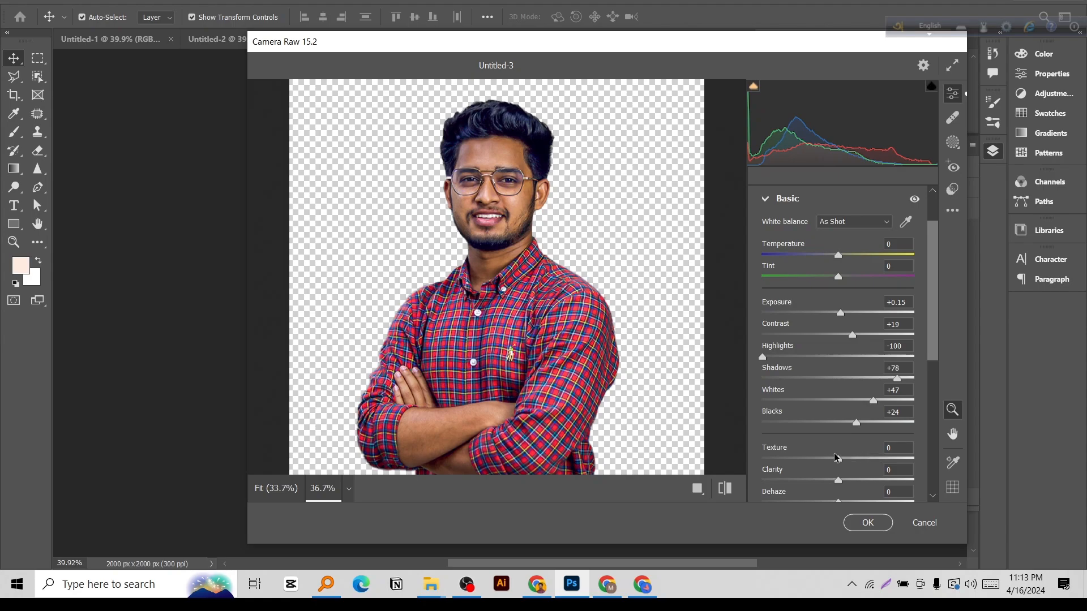
{"action": "left_click_drag", "start_coordinate": [839, 459], "coordinate": [851, 482]}
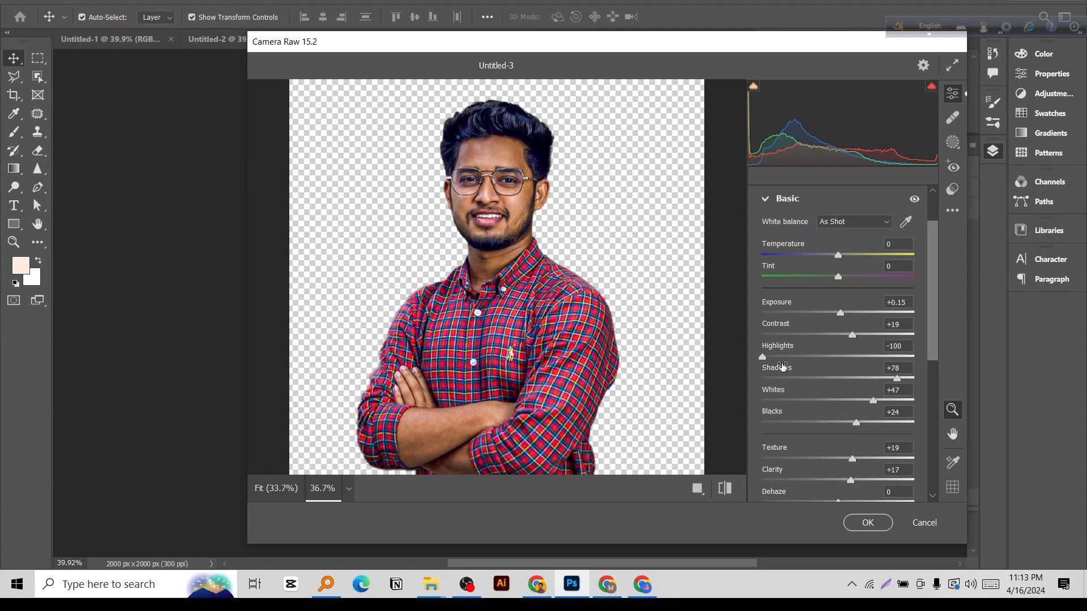
{"action": "left_click_drag", "start_coordinate": [852, 336], "coordinate": [849, 337]}
{"action": "left_click_drag", "start_coordinate": [873, 400], "coordinate": [890, 413]}
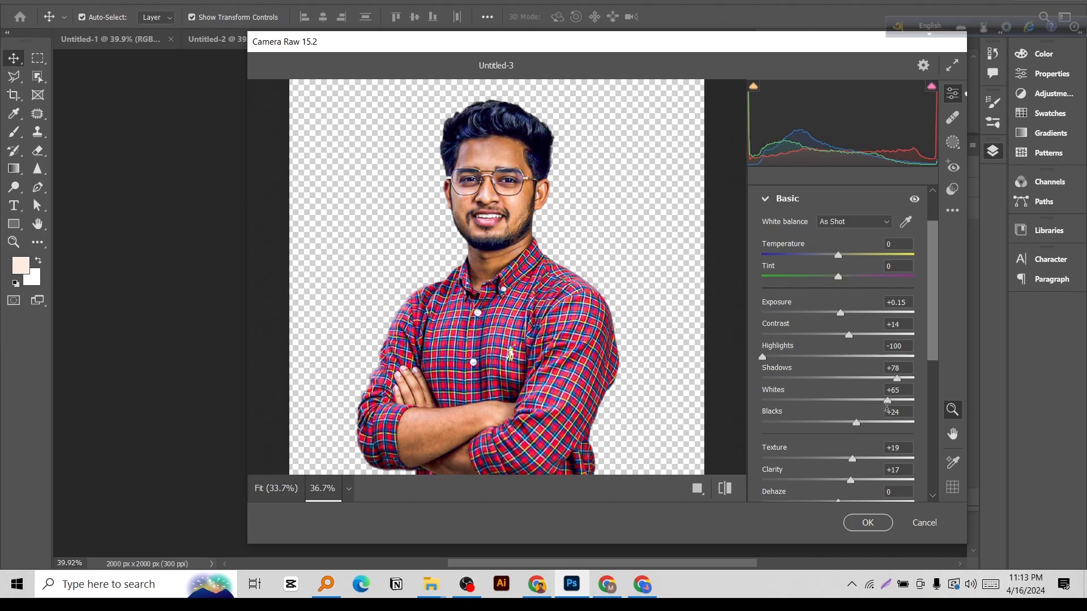
Set Sharpening to 27 and Noise Reduction to 50, apply the filter, and compare the portrait with and without it.
{"action": "scroll", "coordinate": [787, 385], "scroll_direction": "down", "scroll_amount": 4}
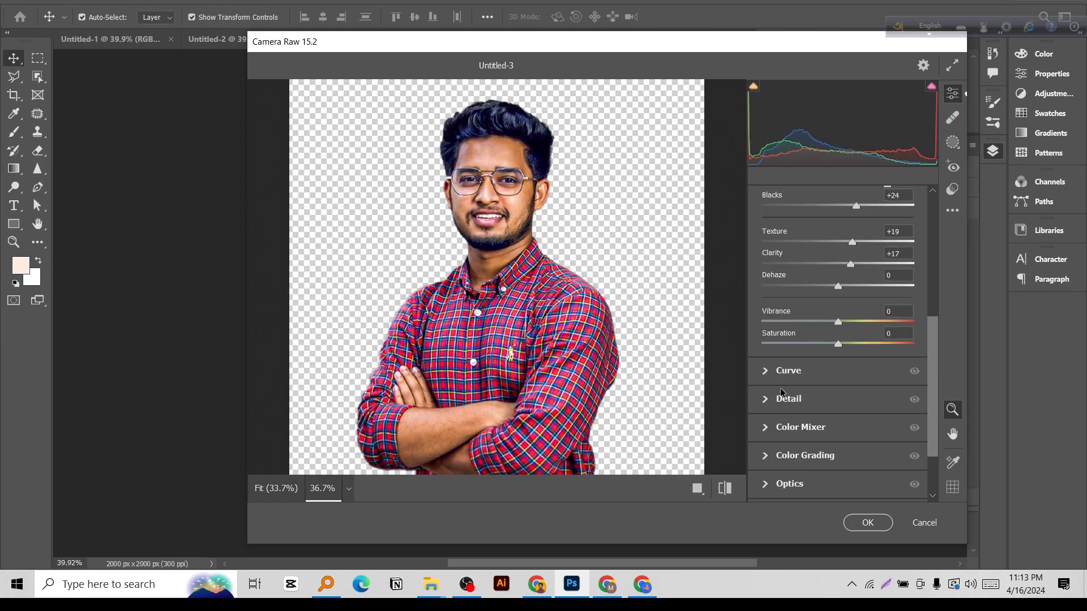
{"action": "left_click", "coordinate": [765, 402]}
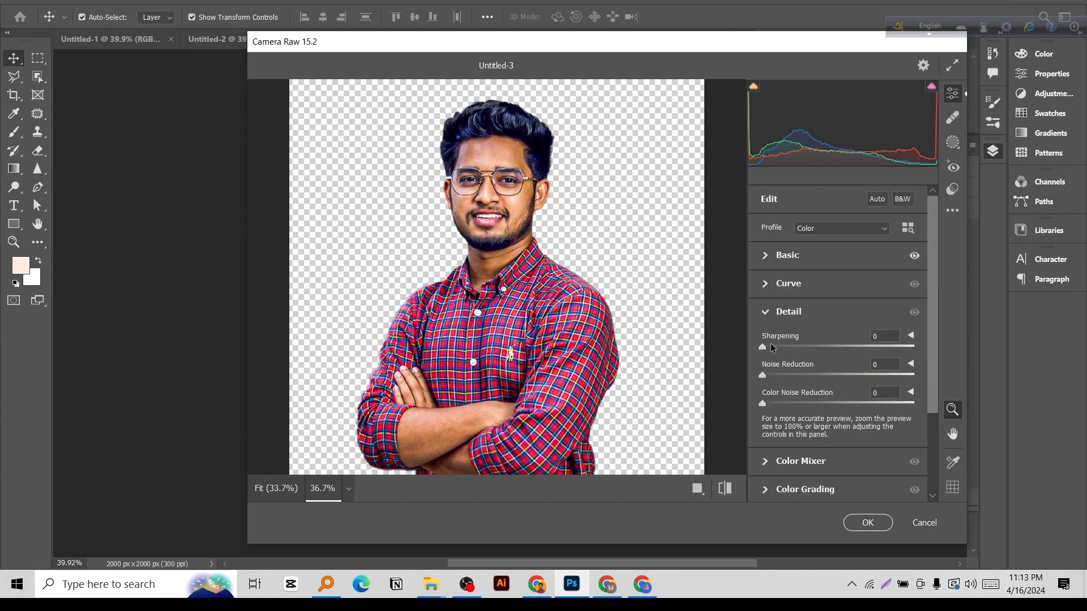
{"action": "left_click_drag", "start_coordinate": [785, 346], "coordinate": [837, 379]}
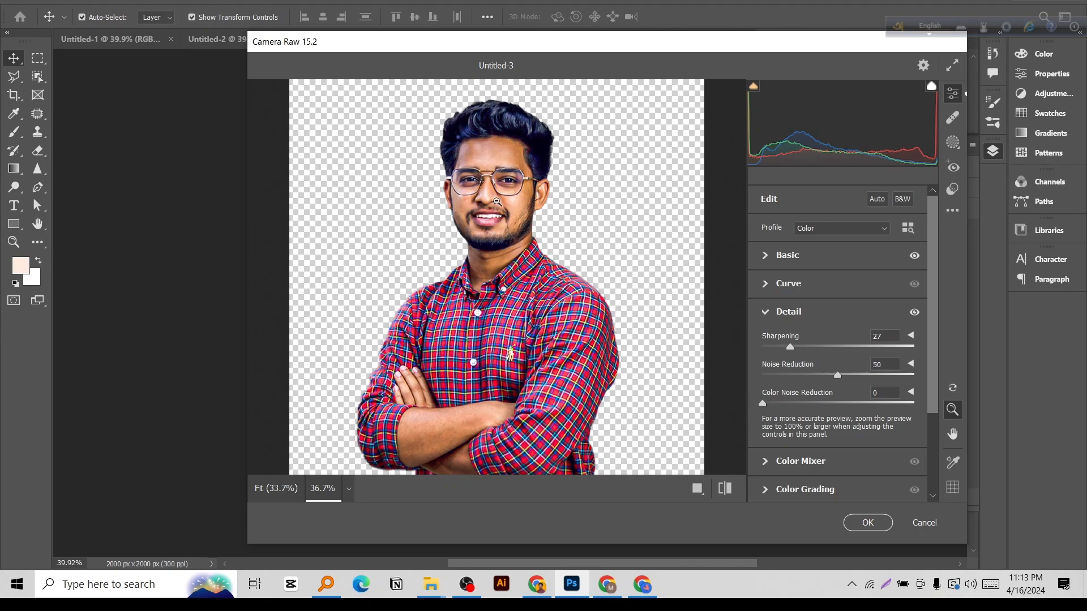
{"action": "left_click", "coordinate": [868, 522]}
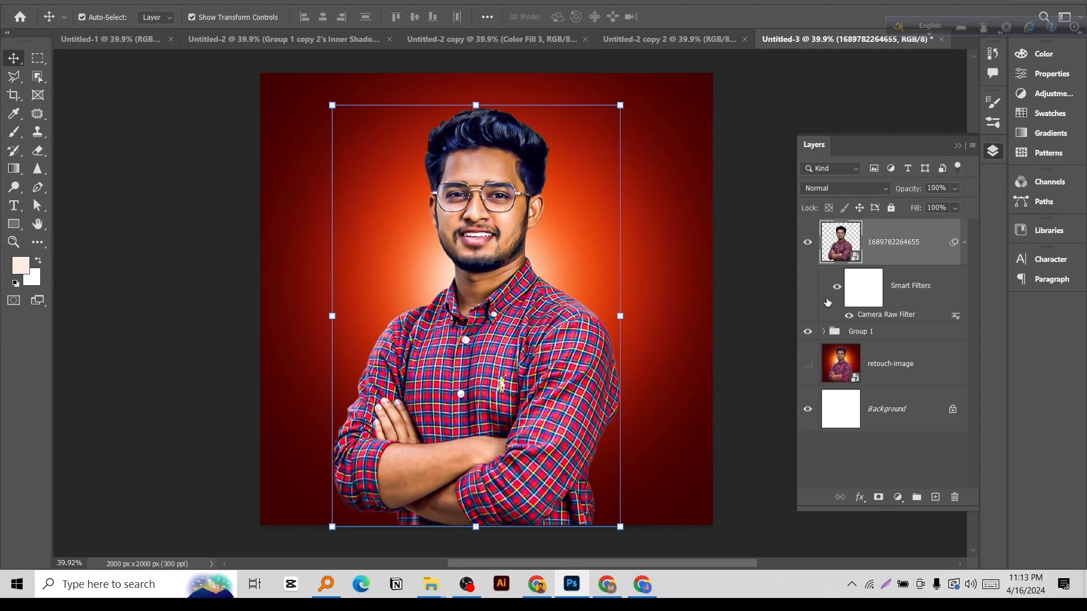
{"action": "left_click", "coordinate": [837, 286]}
{"action": "left_click", "coordinate": [837, 287]}
{"action": "key", "text": "z"}
{"action": "mouse_move", "coordinate": [524, 239]}
{"action": "left_mouse_down"}
{"action": "mouse_move", "coordinate": [479, 239]}
{"action": "mouse_move", "coordinate": [513, 240]}
{"action": "mouse_move", "coordinate": [514, 230]}
{"action": "left_mouse_up"}
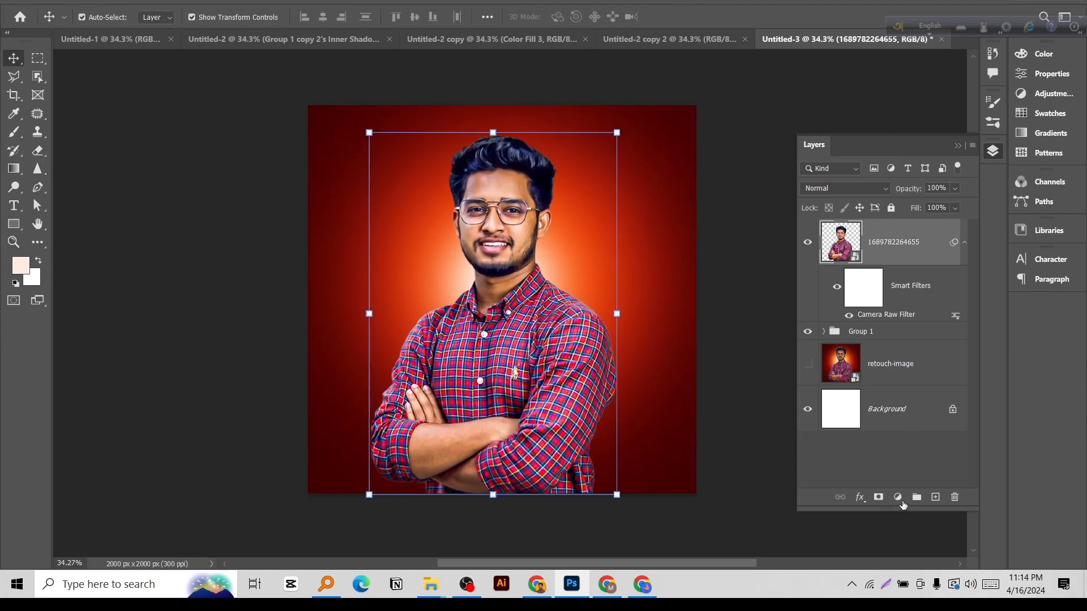
Add a new layer above the portrait, fill it with 50% Gray, and set its blend mode to Overlay.
{"action": "left_click", "coordinate": [935, 499]}
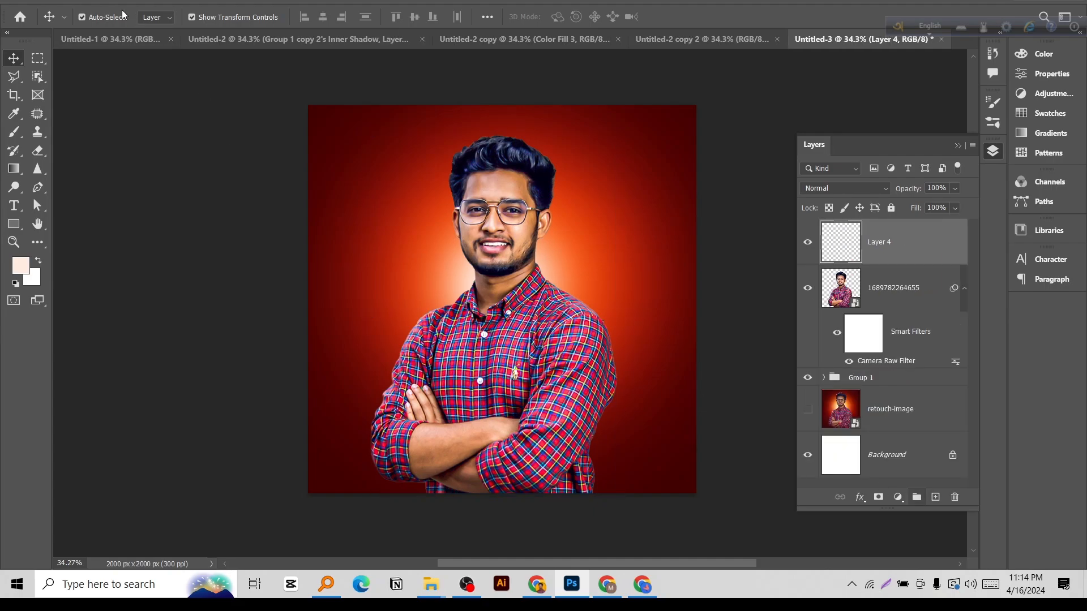
{"action": "left_click", "coordinate": [51, 1]}
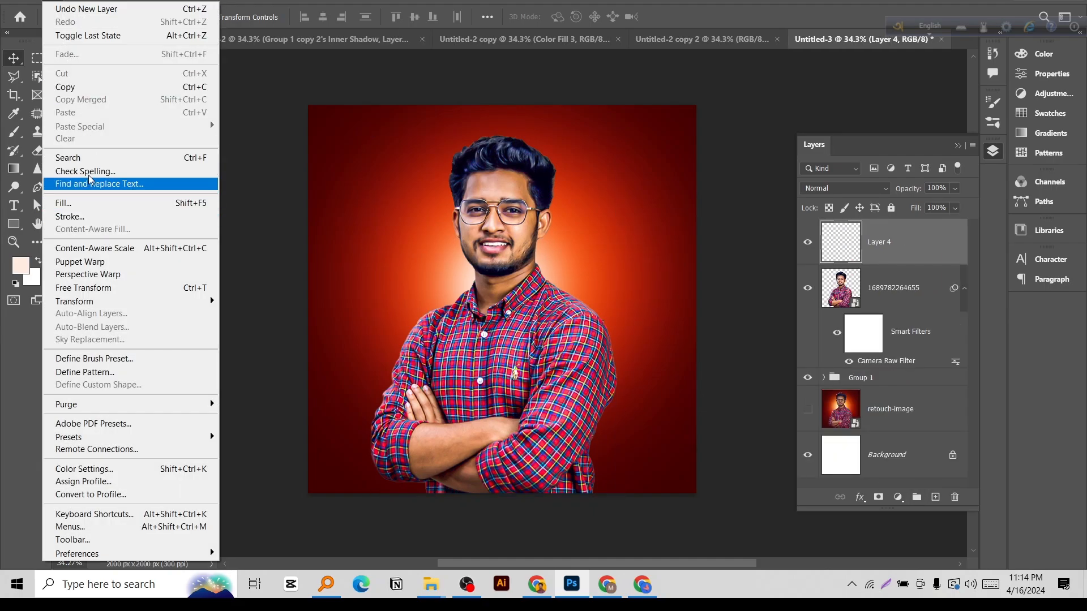
{"action": "left_click", "coordinate": [64, 203]}
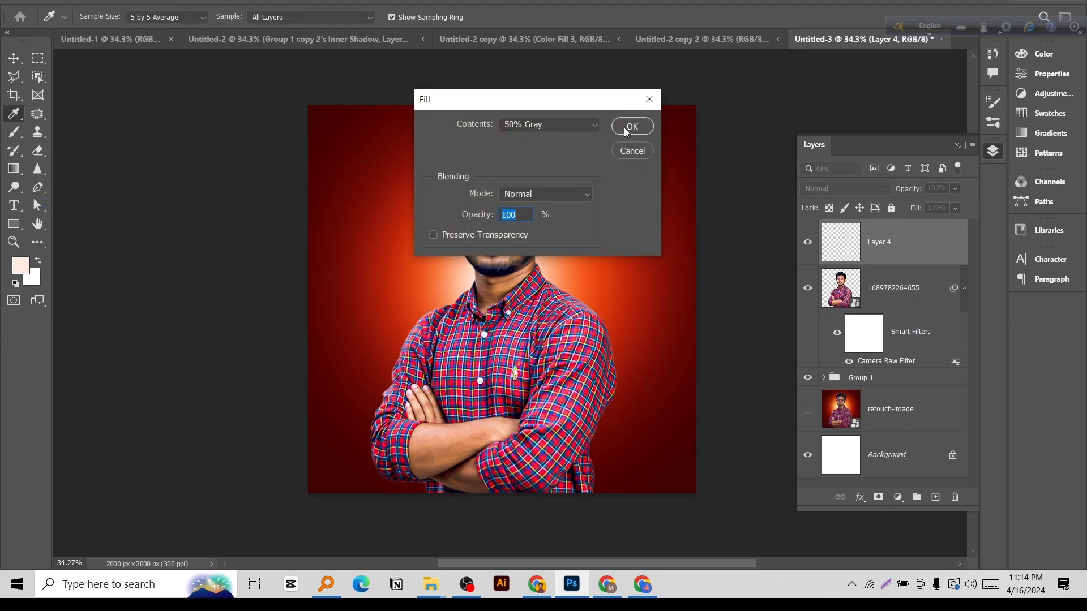
{"action": "left_click", "coordinate": [626, 127]}
{"action": "key", "text": "v"}
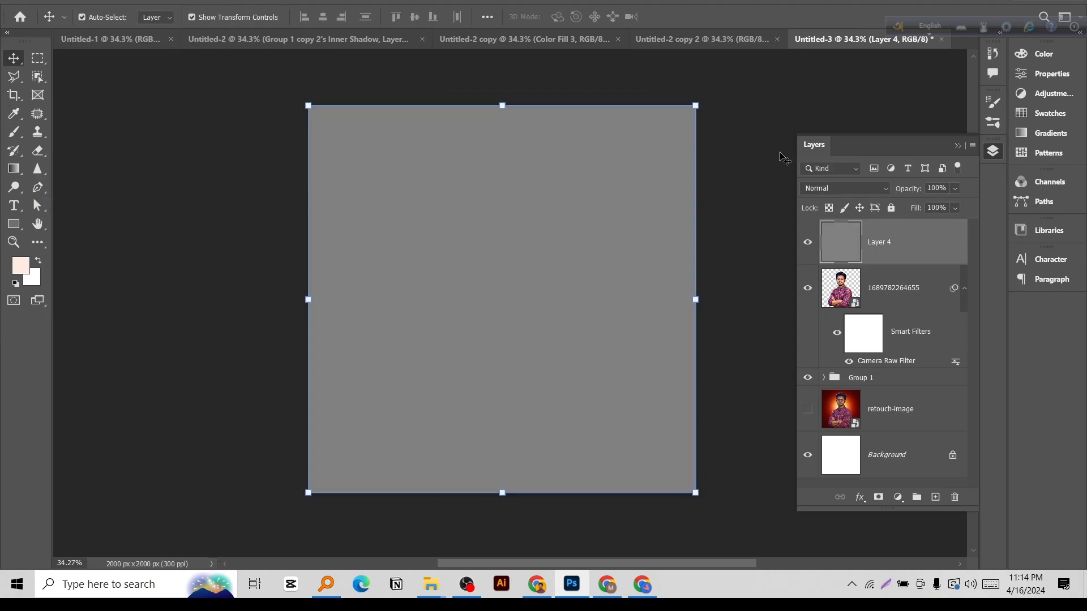
{"action": "left_click", "coordinate": [851, 187]}
{"action": "left_click", "coordinate": [815, 363]}
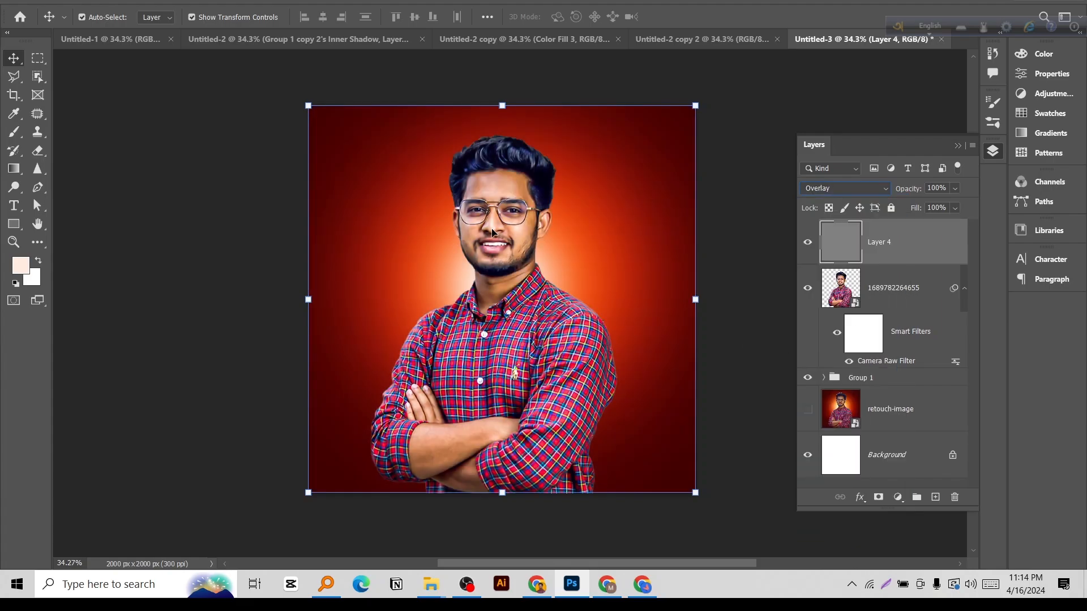
Choose the Dodge tool and set its exposure to 15%.
{"action": "left_click", "coordinate": [14, 187]}
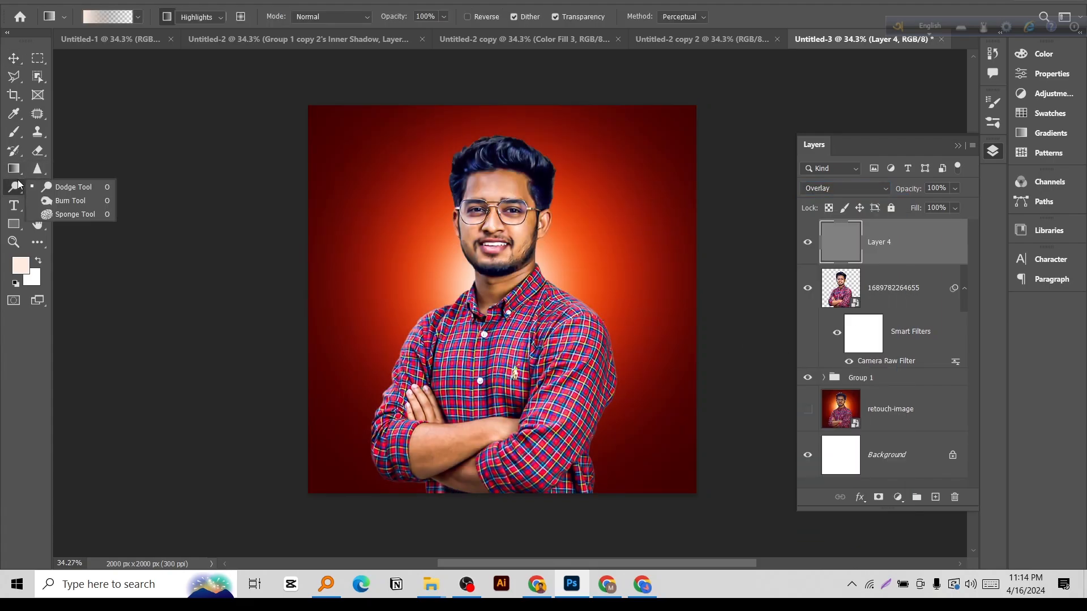
{"action": "left_click", "coordinate": [70, 192]}
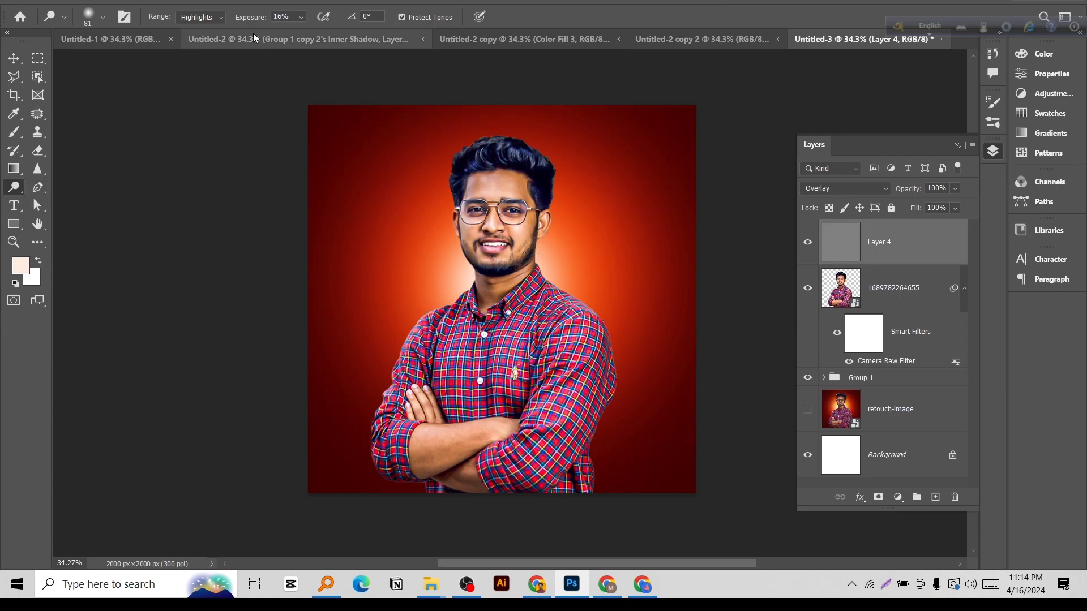
{"action": "left_click_drag", "start_coordinate": [289, 15], "coordinate": [272, 16]}
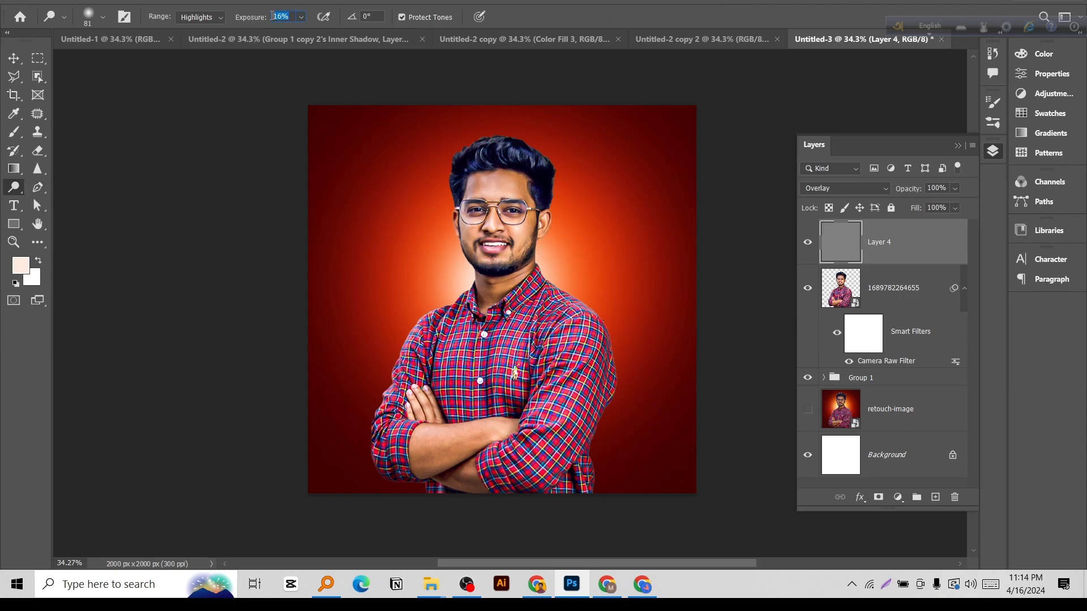
{"action": "type", "text": "15"}
{"action": "key", "text": "Return"}
{"action": "key", "text": "v"}
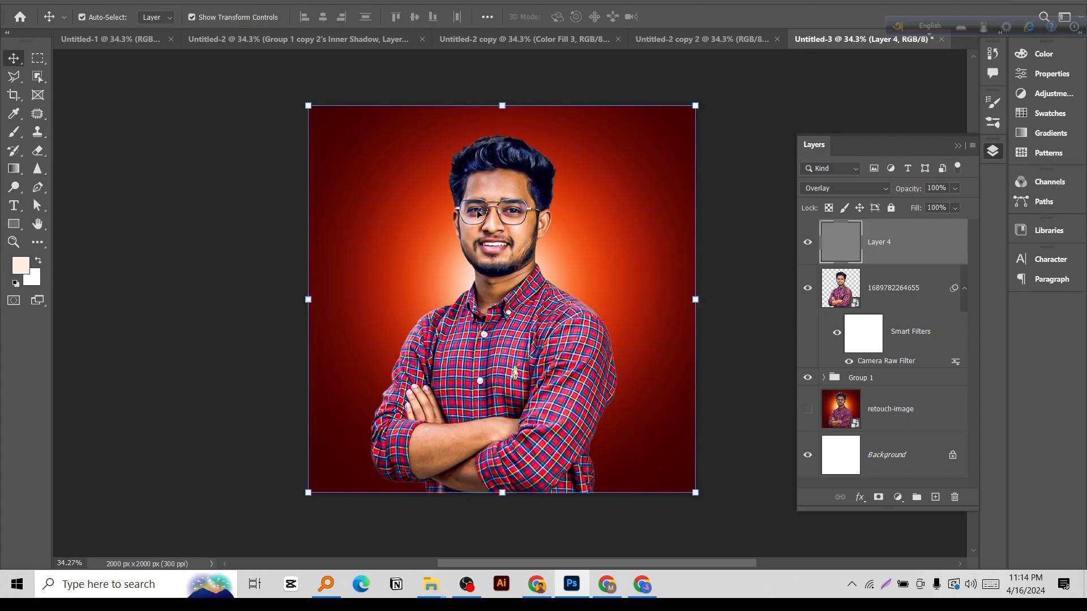
Set the foreground color to white and the background to black, and size the soft brush to 136 px for the face.
{"action": "scroll", "coordinate": [518, 214], "scroll_direction": "up", "scroll_amount": 2}
{"action": "scroll", "coordinate": [519, 214], "scroll_direction": "up", "scroll_amount": 2}
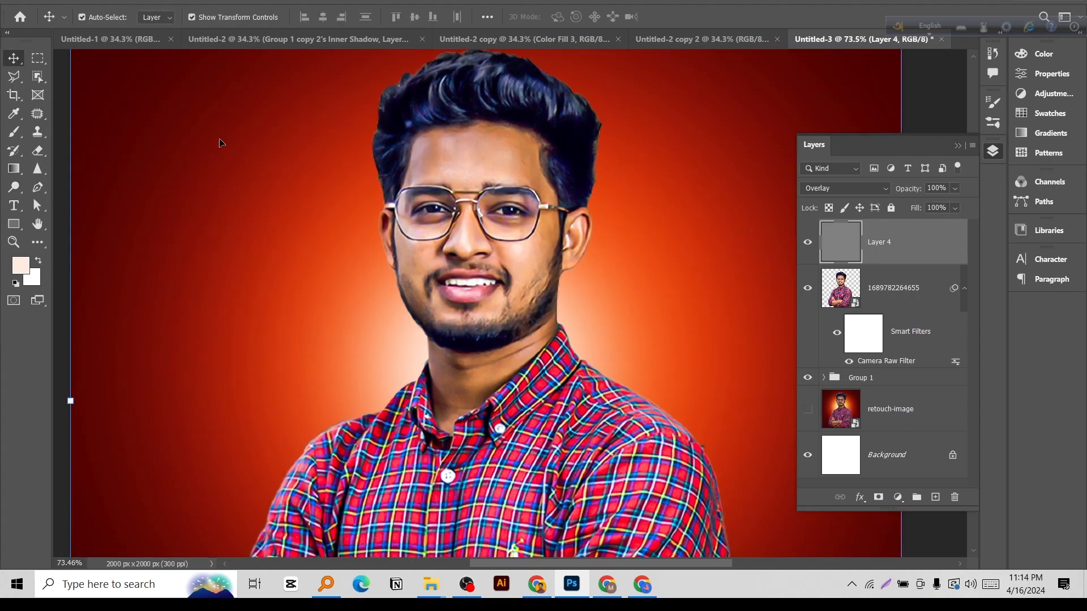
{"action": "left_click_drag", "start_coordinate": [472, 242], "coordinate": [500, 242]}
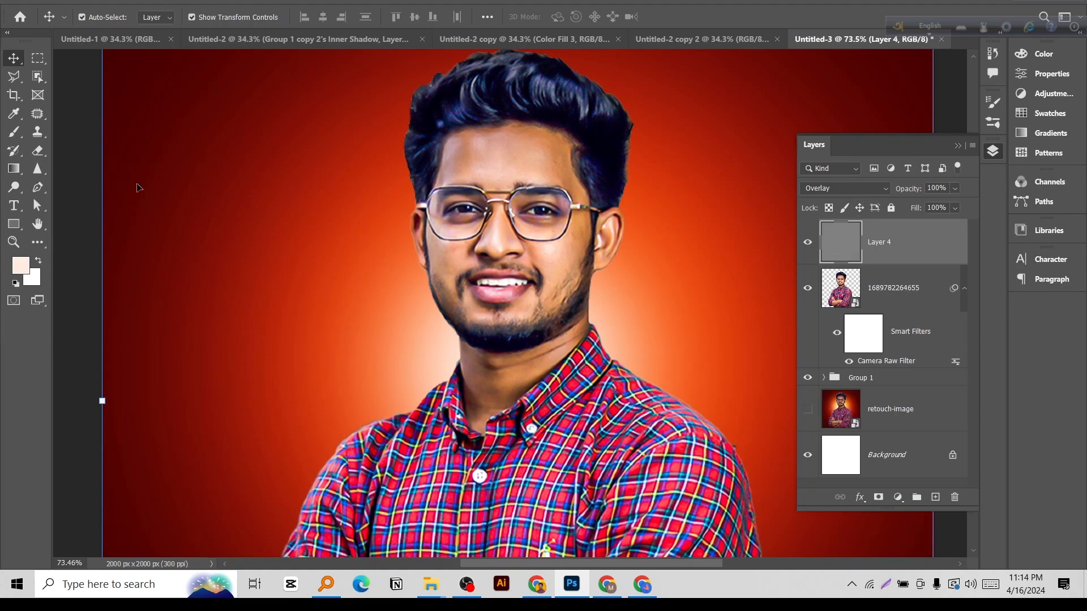
{"action": "left_click", "coordinate": [17, 242]}
{"action": "key", "text": "d"}
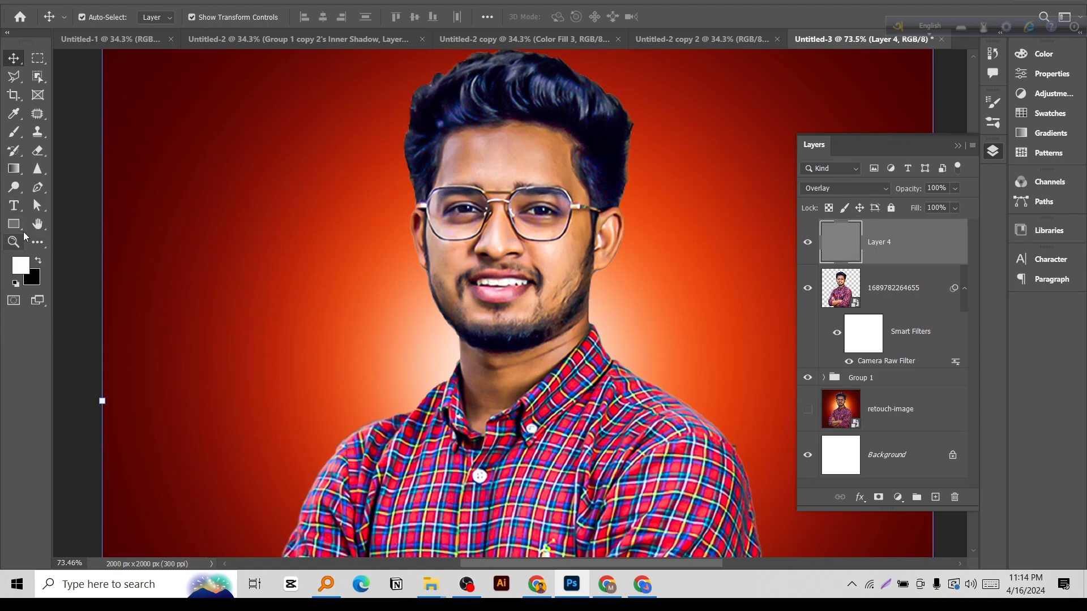
{"action": "left_click", "coordinate": [16, 134]}
{"action": "scroll", "coordinate": [581, 230], "scroll_direction": "up", "scroll_amount": 3}
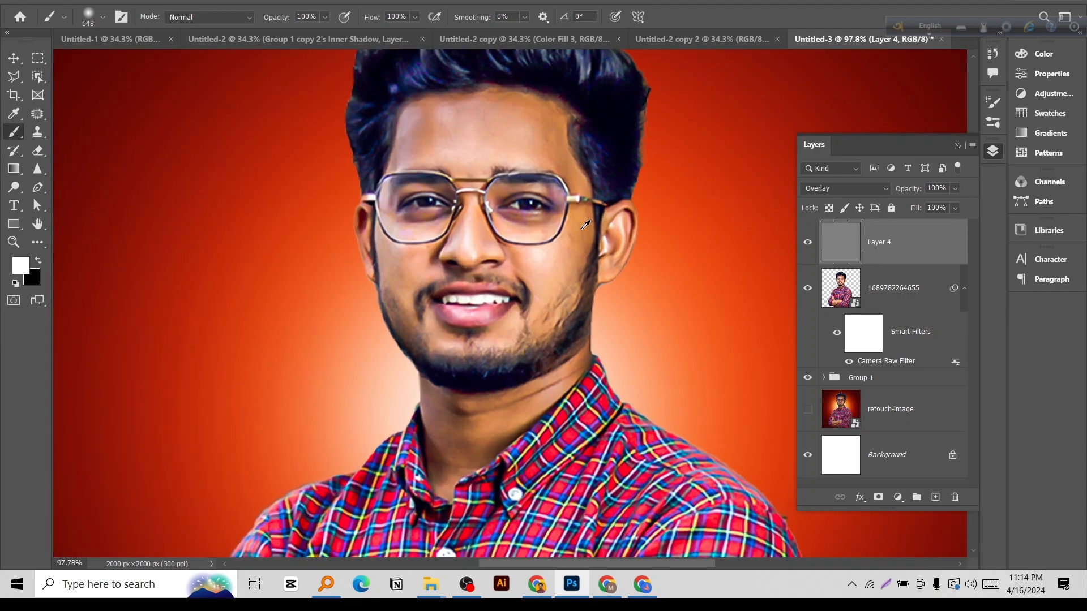
{"action": "left_click_drag", "start_coordinate": [581, 228], "coordinate": [413, 244]}
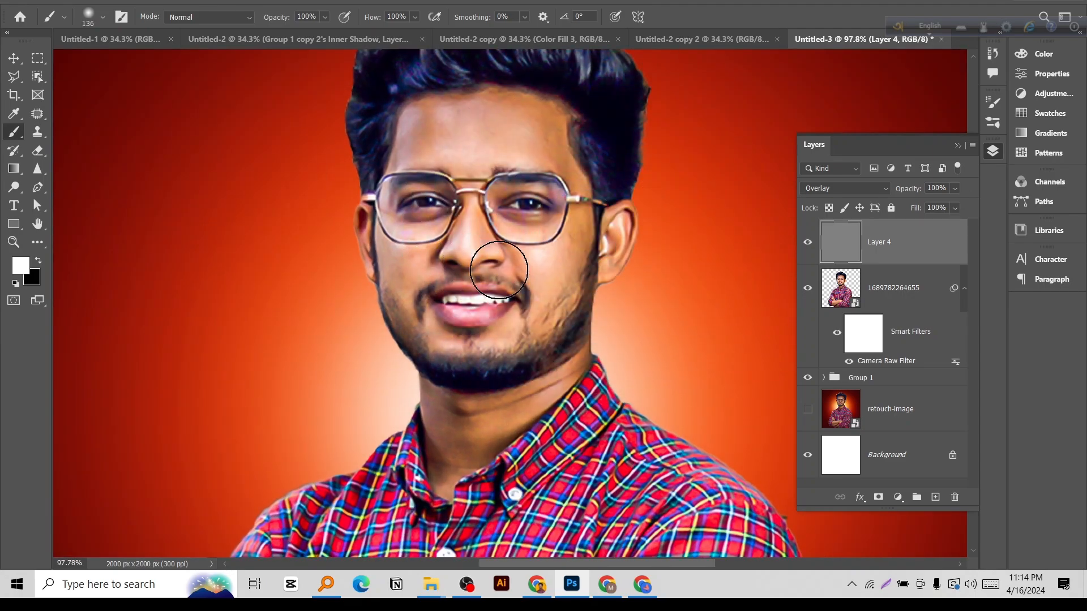
Undo the full-strength test dab, set brush opacity and flow to 20%, and softly lighten the cheeks on Layer 4.
{"action": "left_click", "coordinate": [553, 249]}
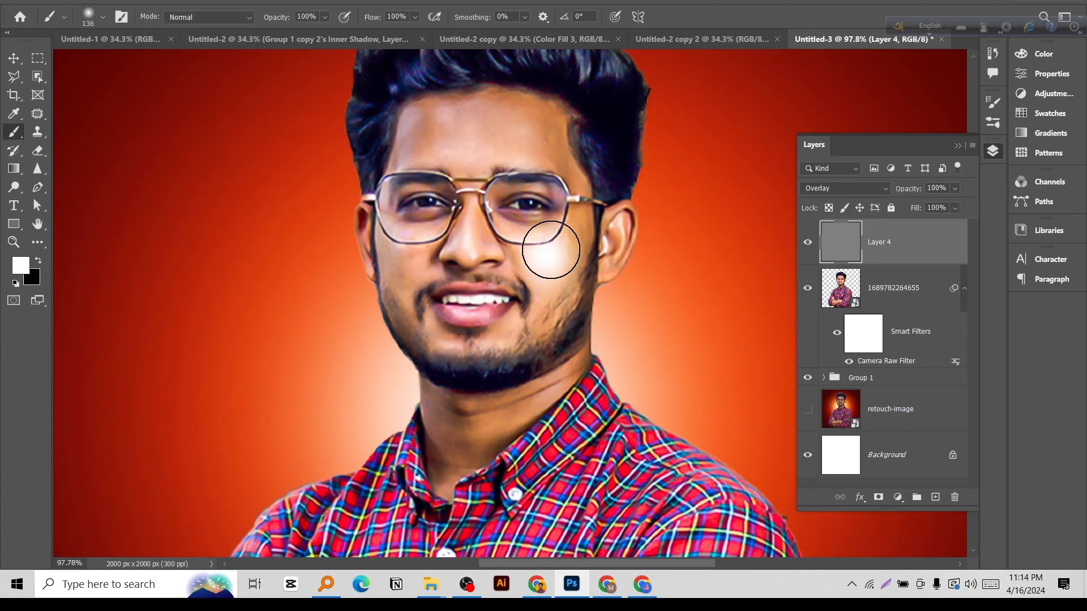
{"action": "key", "text": "ctrl+z"}
{"action": "right_click", "coordinate": [555, 247]}
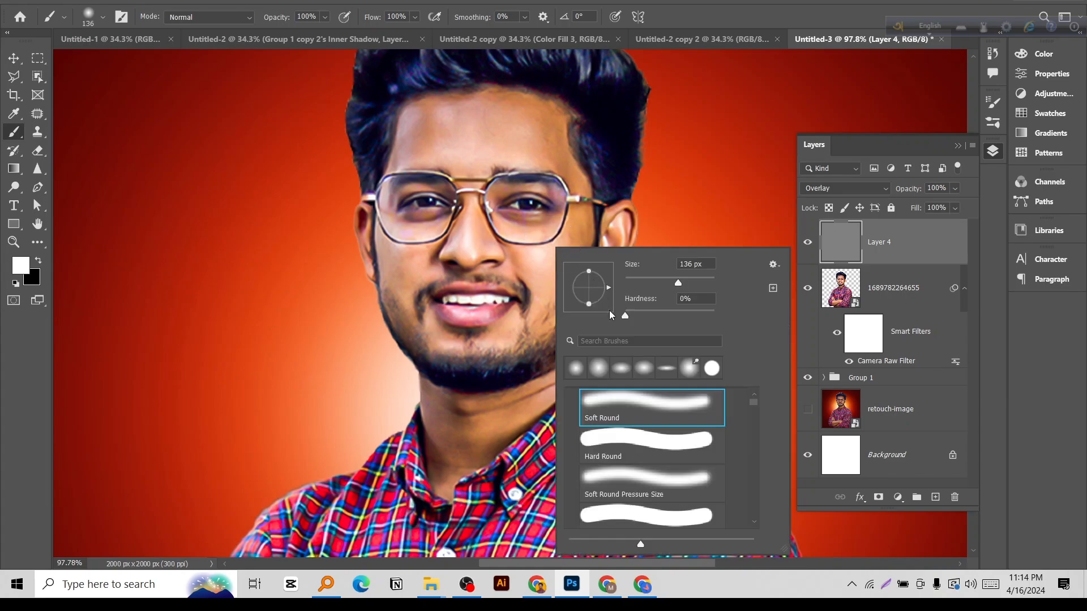
{"action": "left_click", "coordinate": [366, 20]}
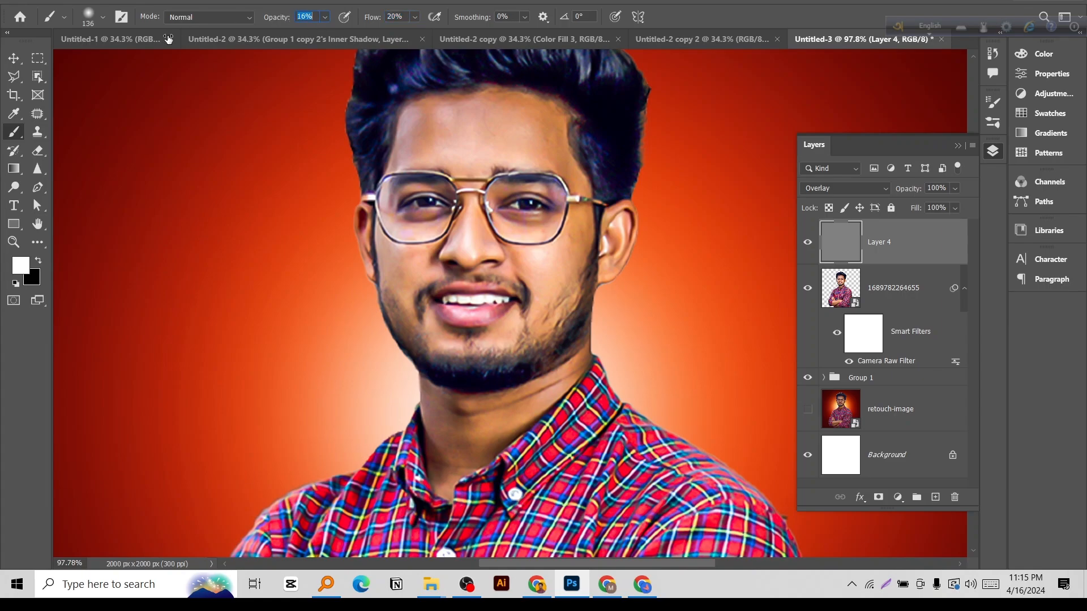
{"action": "mouse_move", "coordinate": [571, 250]}
{"action": "left_mouse_down"}
{"action": "mouse_move", "coordinate": [537, 264]}
{"action": "mouse_move", "coordinate": [567, 234]}
{"action": "mouse_move", "coordinate": [548, 268]}
{"action": "mouse_move", "coordinate": [576, 226]}
{"action": "mouse_move", "coordinate": [538, 237]}
{"action": "mouse_move", "coordinate": [580, 252]}
{"action": "mouse_move", "coordinate": [549, 256]}
{"action": "left_mouse_up"}
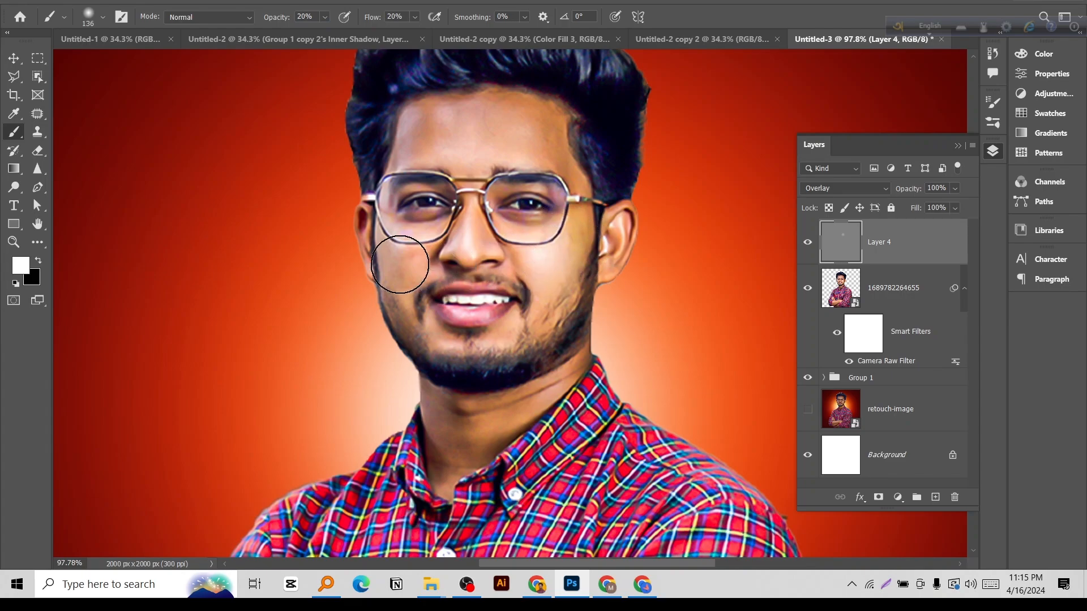
{"action": "mouse_move", "coordinate": [400, 264]}
{"action": "left_mouse_down"}
{"action": "mouse_move", "coordinate": [388, 255]}
{"action": "mouse_move", "coordinate": [403, 245]}
{"action": "left_mouse_up"}
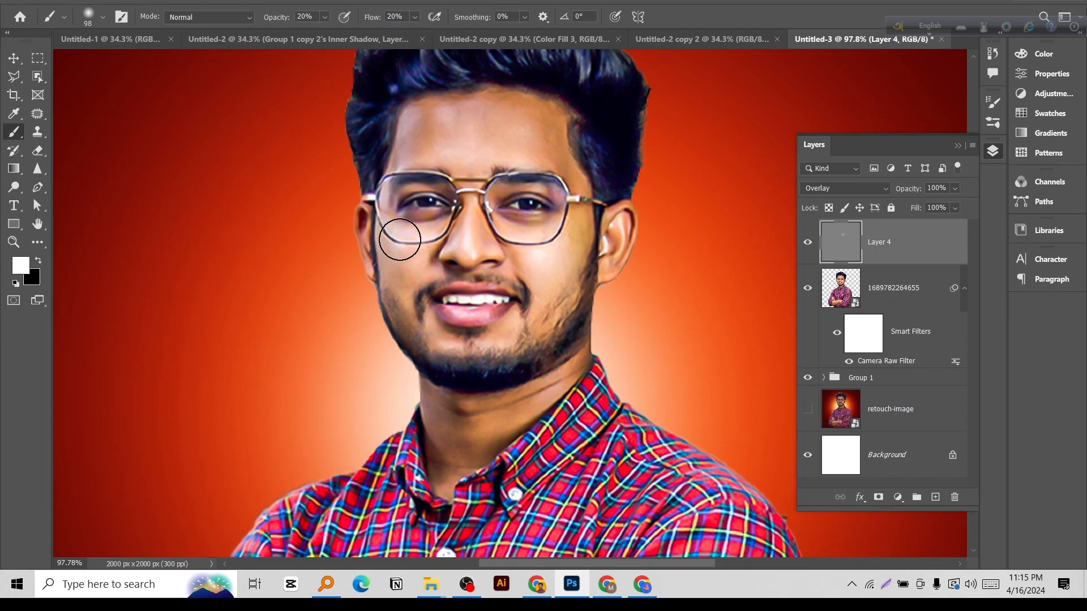
Raise brush opacity and flow to 30% and lighten the nose bridge and tip on Layer 4 with a 19 px soft brush.
{"action": "left_click_drag", "start_coordinate": [456, 227], "coordinate": [476, 224]}
{"action": "scroll", "coordinate": [459, 227], "scroll_direction": "up", "scroll_amount": 4}
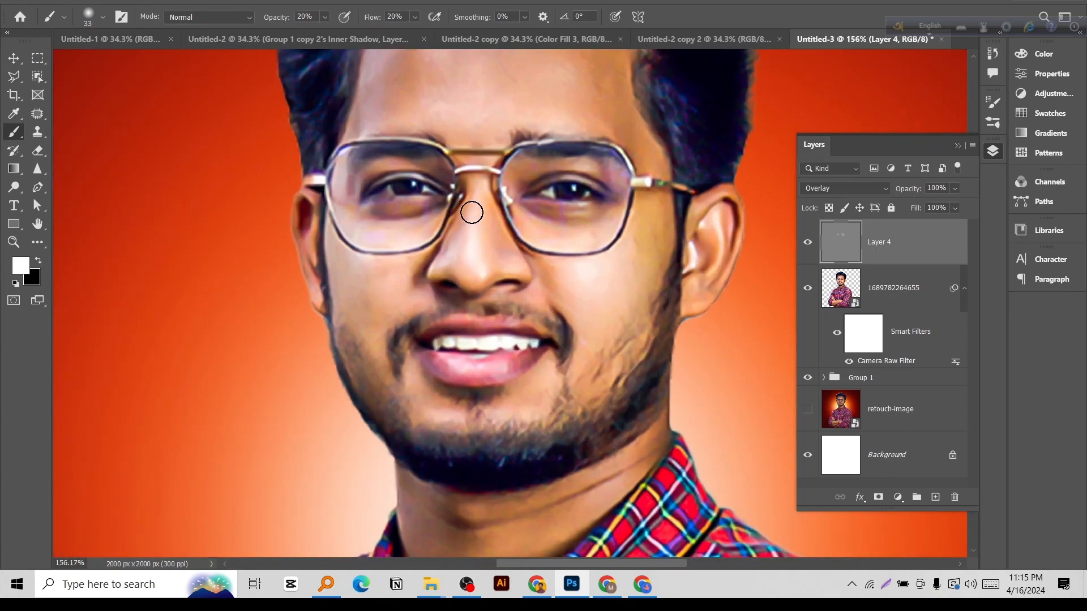
{"action": "scroll", "coordinate": [500, 262], "scroll_direction": "up", "scroll_amount": 2}
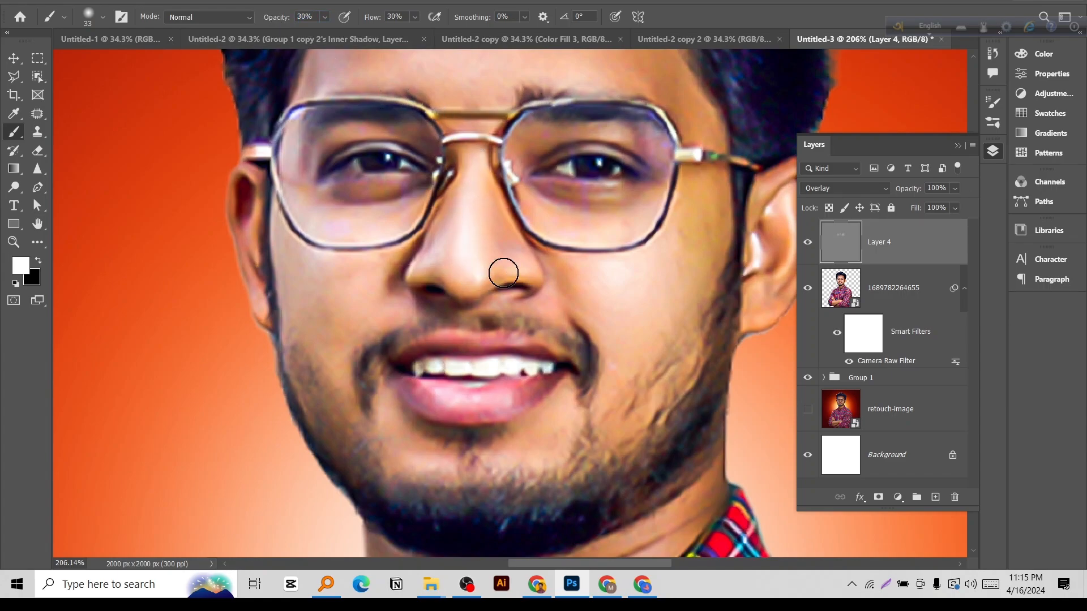
{"action": "left_click_drag", "start_coordinate": [507, 271], "coordinate": [496, 270]}
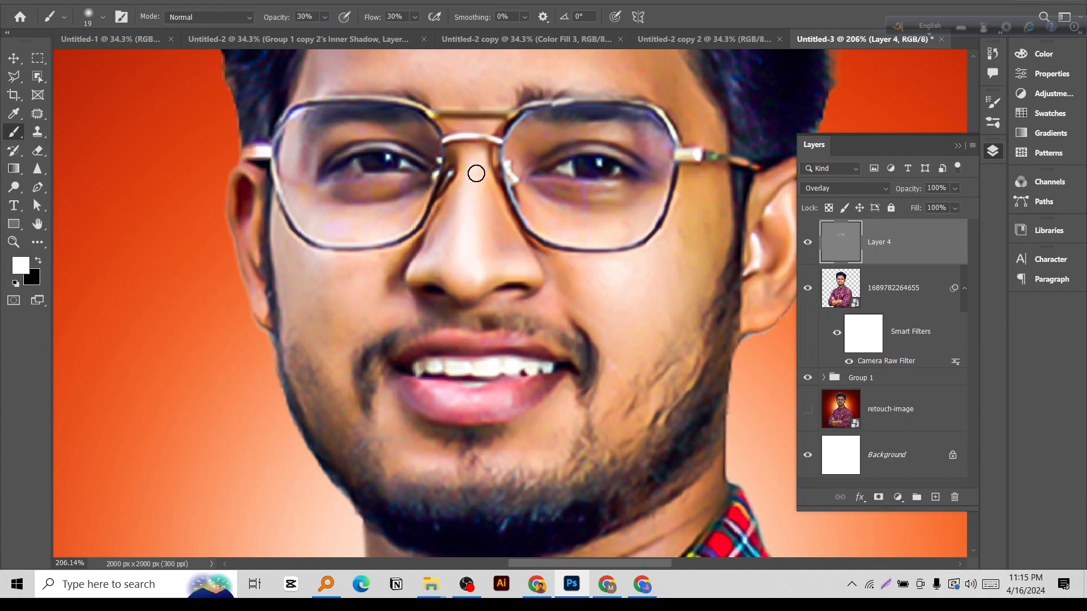
{"action": "left_click_drag", "start_coordinate": [473, 171], "coordinate": [493, 296]}
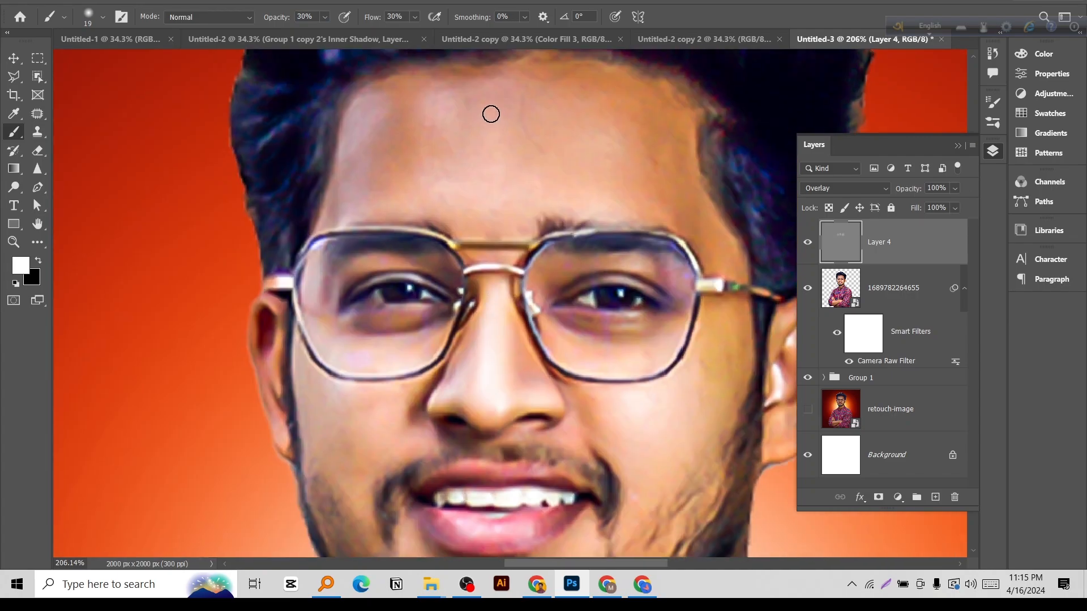
Enlarge the soft brush to 77 px and brighten the forehead with broad white strokes on Layer 4.
{"action": "left_click_drag", "start_coordinate": [492, 113], "coordinate": [535, 135]}
{"action": "mouse_move", "coordinate": [442, 159]}
{"action": "left_mouse_down"}
{"action": "mouse_move", "coordinate": [576, 157]}
{"action": "mouse_move", "coordinate": [433, 168]}
{"action": "mouse_move", "coordinate": [576, 148]}
{"action": "mouse_move", "coordinate": [412, 144]}
{"action": "mouse_move", "coordinate": [585, 123]}
{"action": "mouse_move", "coordinate": [416, 112]}
{"action": "mouse_move", "coordinate": [612, 122]}
{"action": "mouse_move", "coordinate": [464, 105]}
{"action": "mouse_move", "coordinate": [397, 138]}
{"action": "mouse_move", "coordinate": [529, 119]}
{"action": "mouse_move", "coordinate": [640, 135]}
{"action": "mouse_move", "coordinate": [440, 154]}
{"action": "mouse_move", "coordinate": [617, 164]}
{"action": "mouse_move", "coordinate": [403, 168]}
{"action": "mouse_move", "coordinate": [619, 147]}
{"action": "mouse_move", "coordinate": [400, 127]}
{"action": "mouse_move", "coordinate": [635, 114]}
{"action": "mouse_move", "coordinate": [419, 115]}
{"action": "mouse_move", "coordinate": [392, 129]}
{"action": "mouse_move", "coordinate": [580, 102]}
{"action": "mouse_move", "coordinate": [631, 180]}
{"action": "left_mouse_up"}
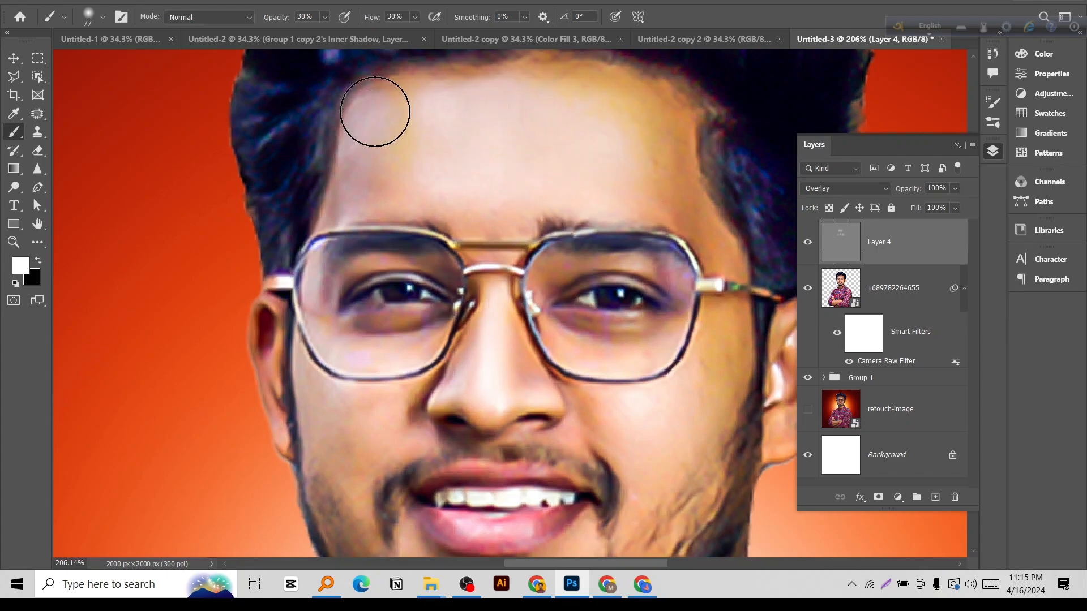
{"action": "key", "text": "z"}
{"action": "left_click_drag", "start_coordinate": [517, 127], "coordinate": [468, 130]}
{"action": "key", "text": "b"}
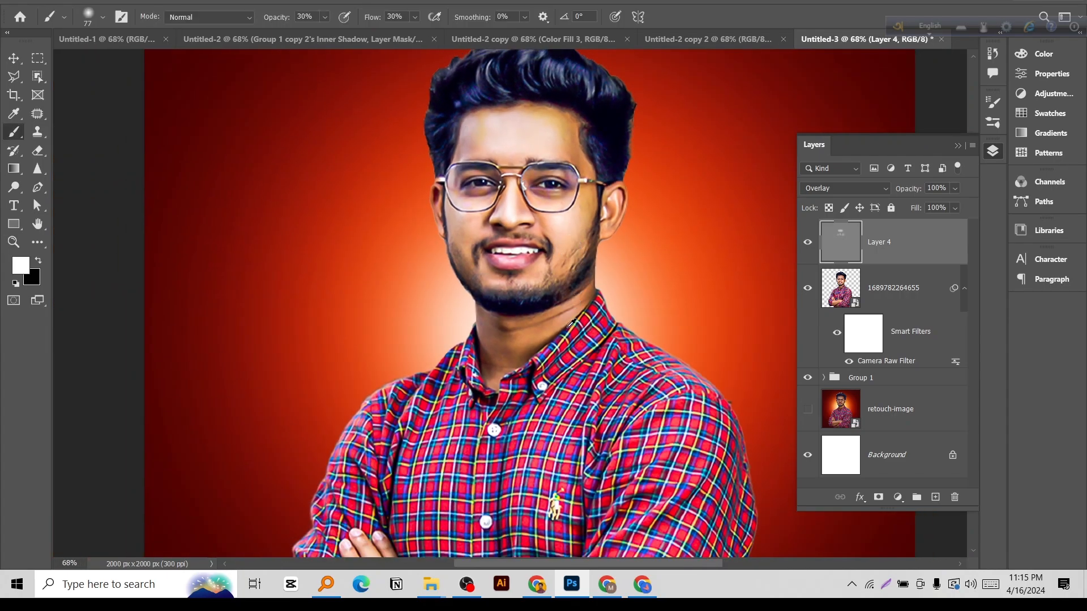
Lighten the chin and the skin below the lower lip, reducing the soft brush to 47 px.
{"action": "scroll", "coordinate": [473, 279], "scroll_direction": "up", "scroll_amount": 3}
{"action": "scroll", "coordinate": [605, 301], "scroll_direction": "up", "scroll_amount": 2}
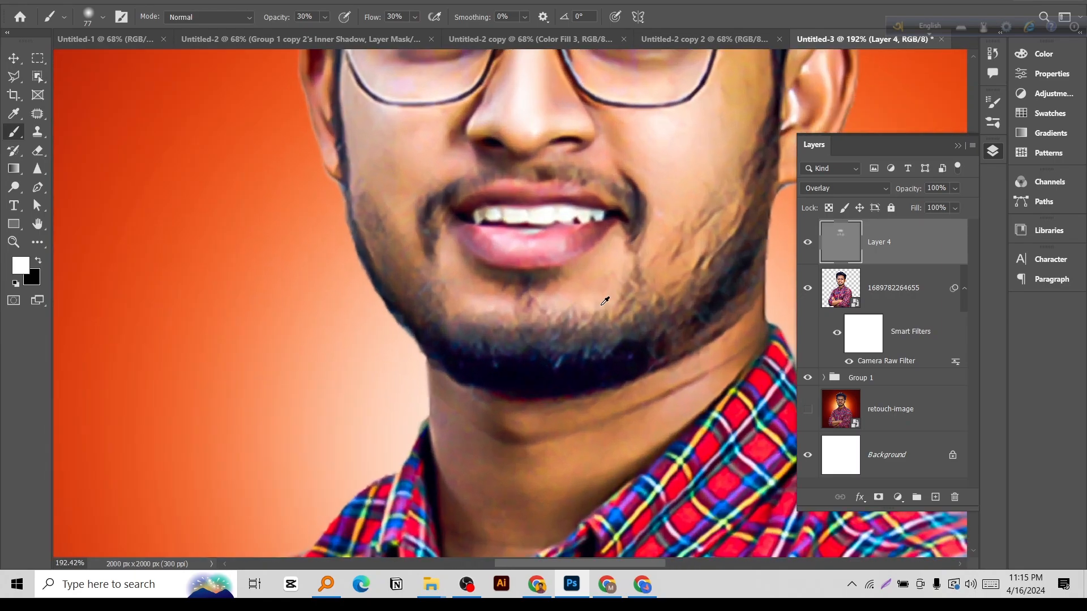
{"action": "left_click_drag", "start_coordinate": [592, 310], "coordinate": [437, 284]}
{"action": "key", "text": "z"}
{"action": "mouse_move", "coordinate": [510, 281]}
{"action": "left_mouse_down"}
{"action": "mouse_move", "coordinate": [437, 279]}
{"action": "mouse_move", "coordinate": [488, 300]}
{"action": "left_mouse_up"}
{"action": "key", "text": "b"}
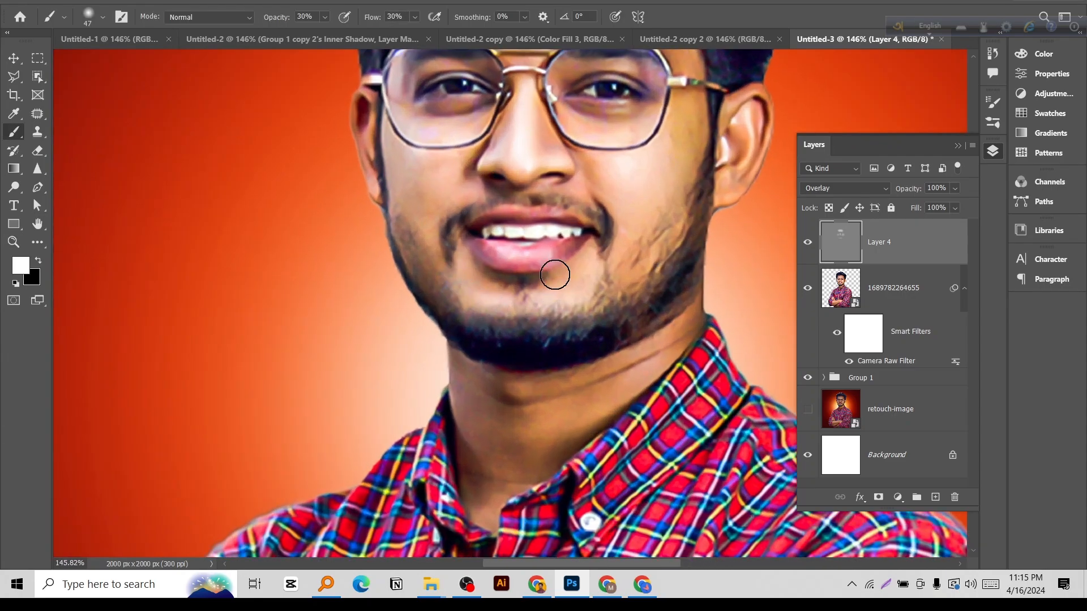
{"action": "left_click_drag", "start_coordinate": [555, 275], "coordinate": [491, 276]}
Shrink the soft brush to about 20 px and paint highlights along the rim and lobe of the more visible ear.
{"action": "scroll", "coordinate": [707, 121], "scroll_direction": "up", "scroll_amount": 4}
{"action": "left_click_drag", "start_coordinate": [682, 130], "coordinate": [663, 125]}
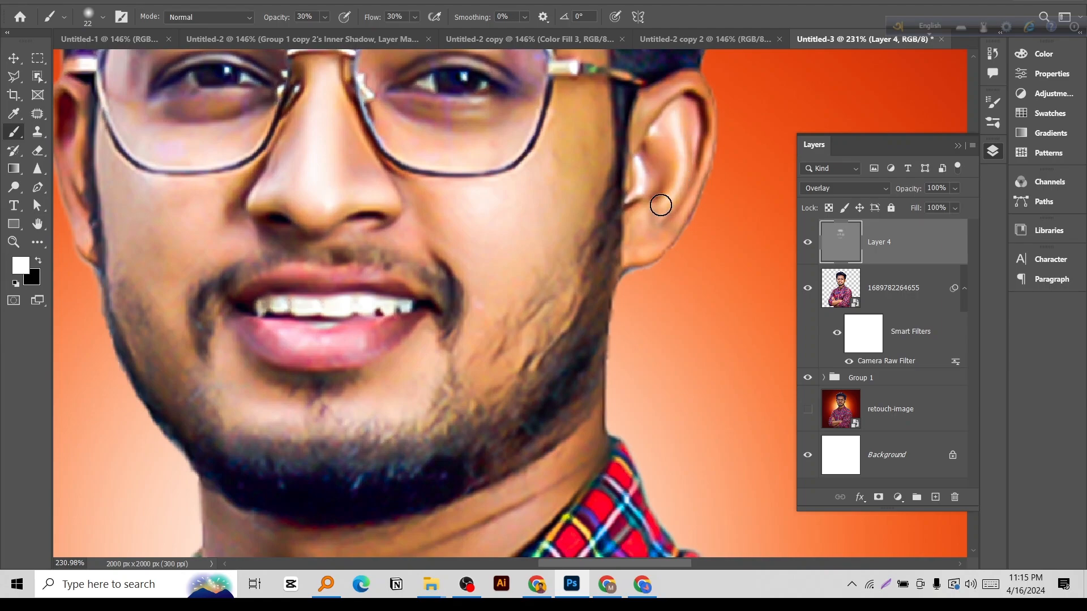
{"action": "right_click", "coordinate": [521, 179]}
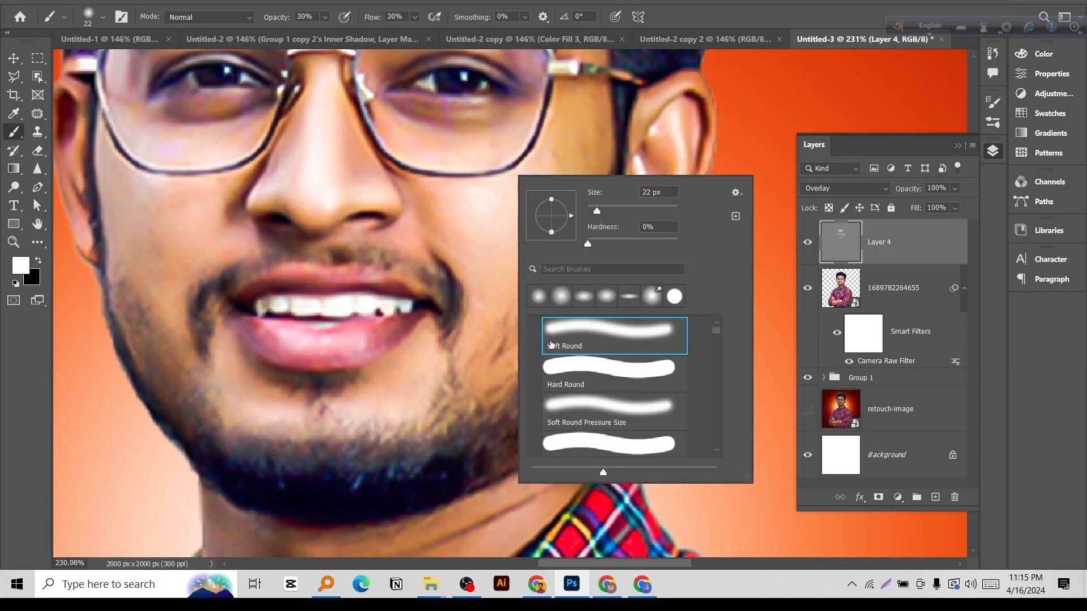
{"action": "left_click_drag", "start_coordinate": [642, 127], "coordinate": [667, 86]}
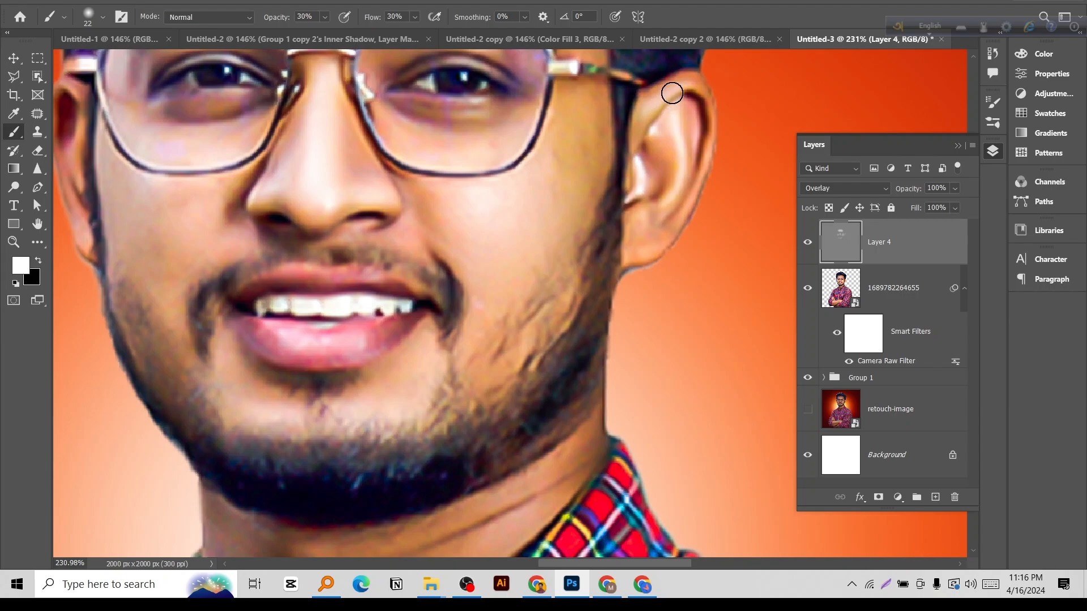
{"action": "mouse_move", "coordinate": [703, 156]}
{"action": "left_mouse_down"}
{"action": "mouse_move", "coordinate": [676, 216]}
{"action": "mouse_move", "coordinate": [650, 240]}
{"action": "left_mouse_up"}
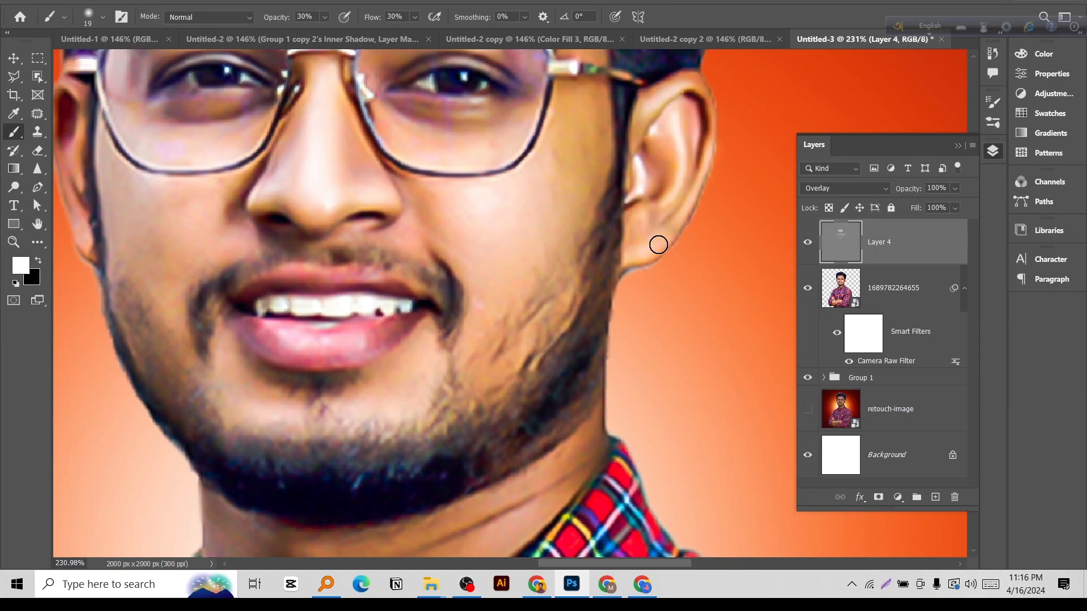
Lighten both cheeks with a 61 px soft brush and toggle Layer 4's visibility to compare the retouch.
{"action": "left_click_drag", "start_coordinate": [479, 228], "coordinate": [510, 228]}
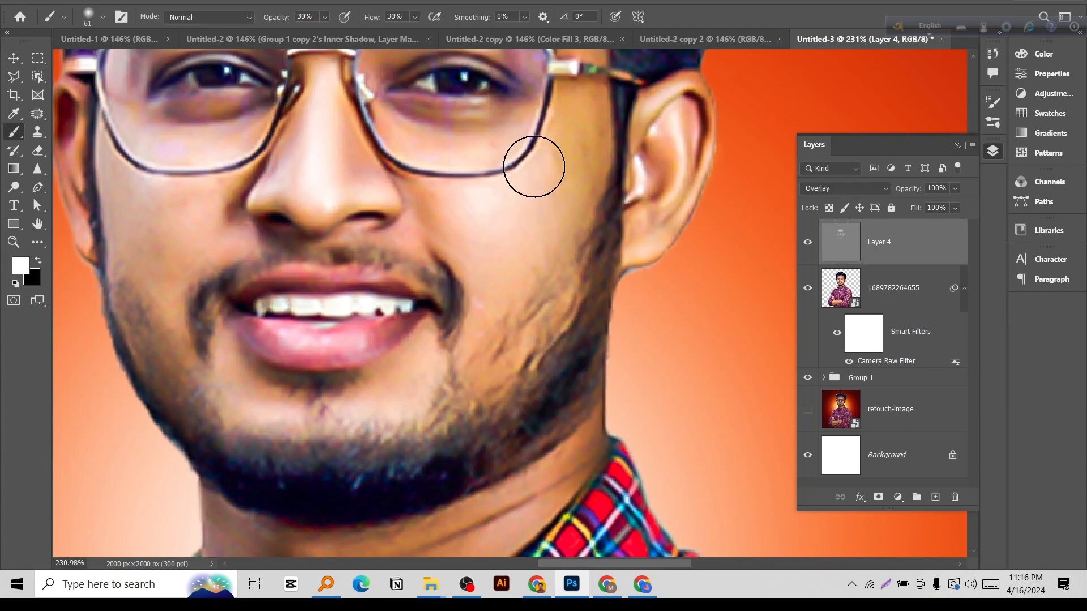
{"action": "left_click_drag", "start_coordinate": [446, 282], "coordinate": [641, 197]}
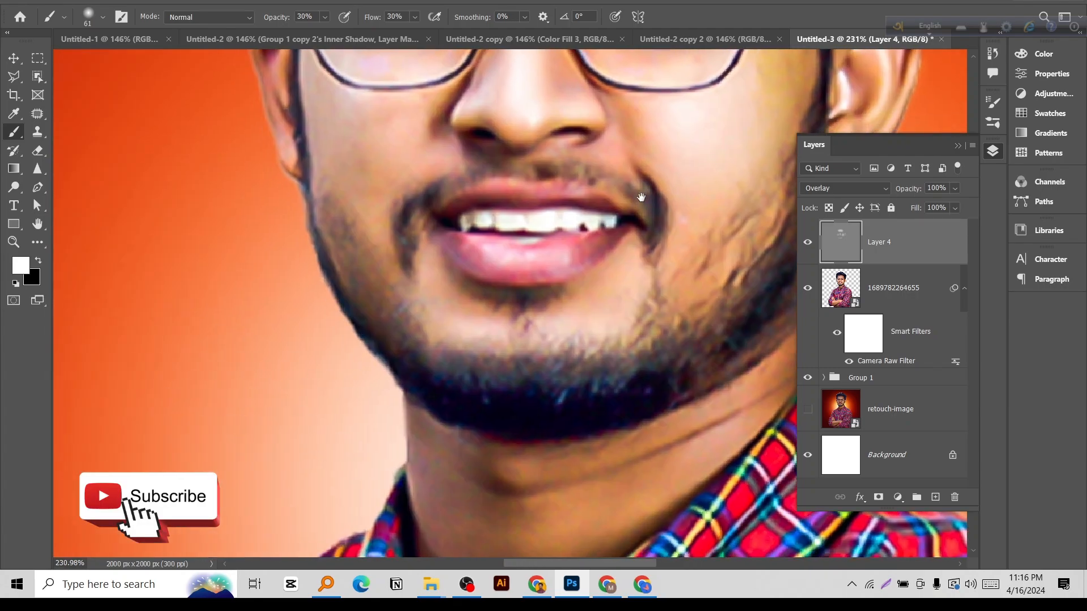
{"action": "left_click_drag", "start_coordinate": [403, 170], "coordinate": [459, 308]}
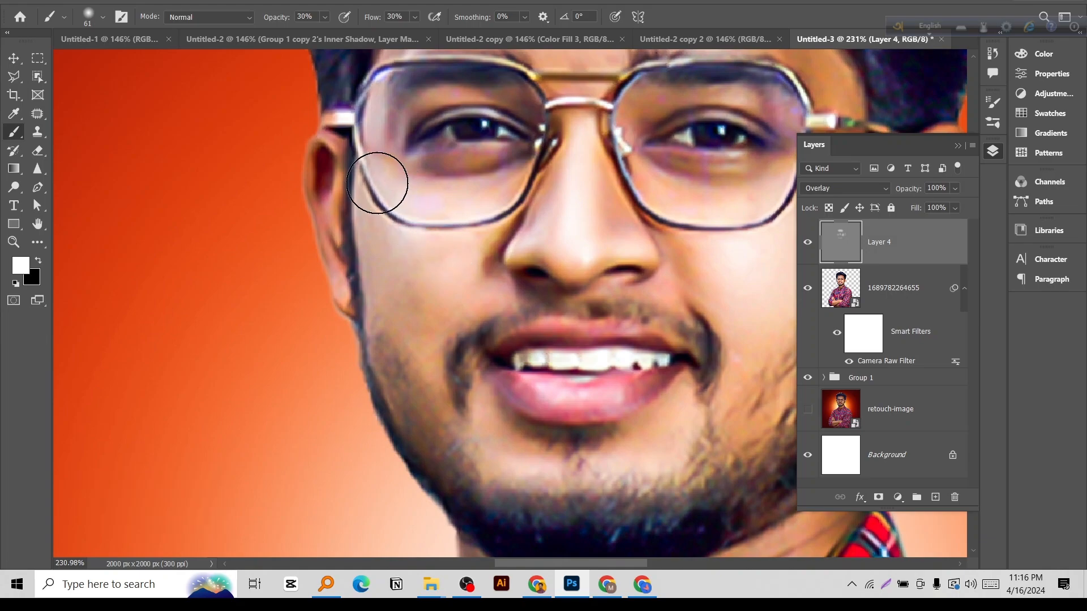
{"action": "mouse_move", "coordinate": [503, 237]}
{"action": "left_mouse_down"}
{"action": "mouse_move", "coordinate": [420, 248]}
{"action": "mouse_move", "coordinate": [437, 248]}
{"action": "left_mouse_up"}
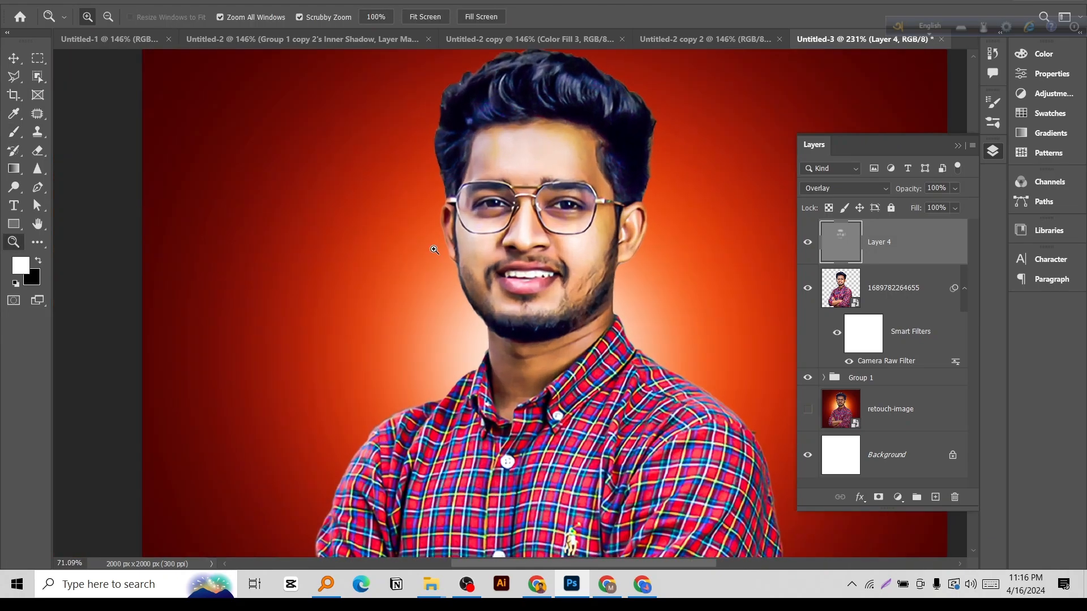
{"action": "left_click", "coordinate": [806, 243]}
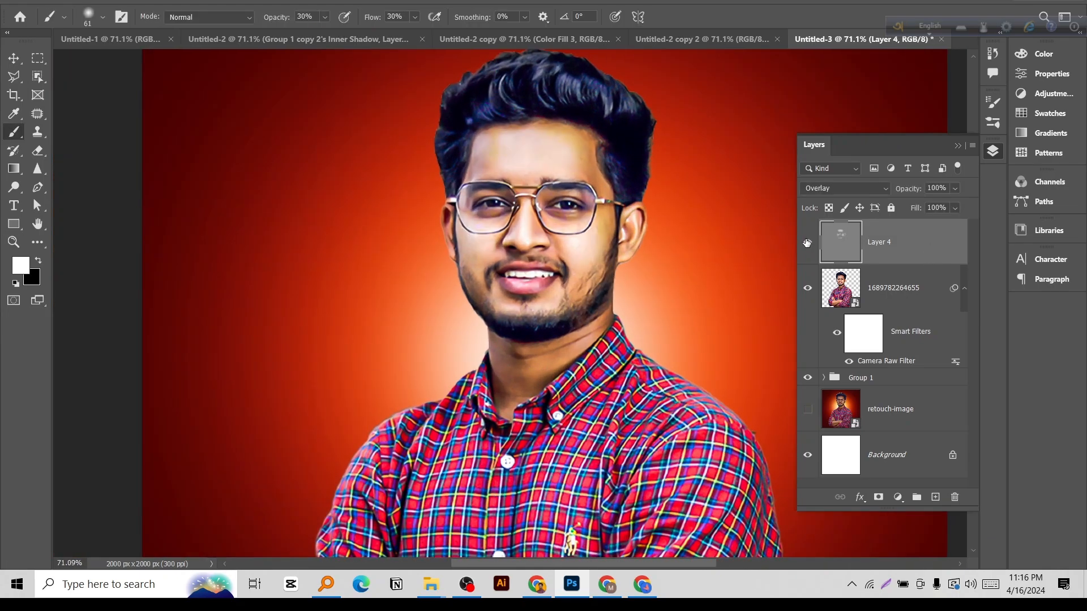
Brighten the neck between the beard and the shirt collar on Layer 4 with a 66 px soft brush.
{"action": "scroll", "coordinate": [575, 195], "scroll_direction": "up", "scroll_amount": 3}
{"action": "left_click_drag", "start_coordinate": [596, 391], "coordinate": [594, 259]}
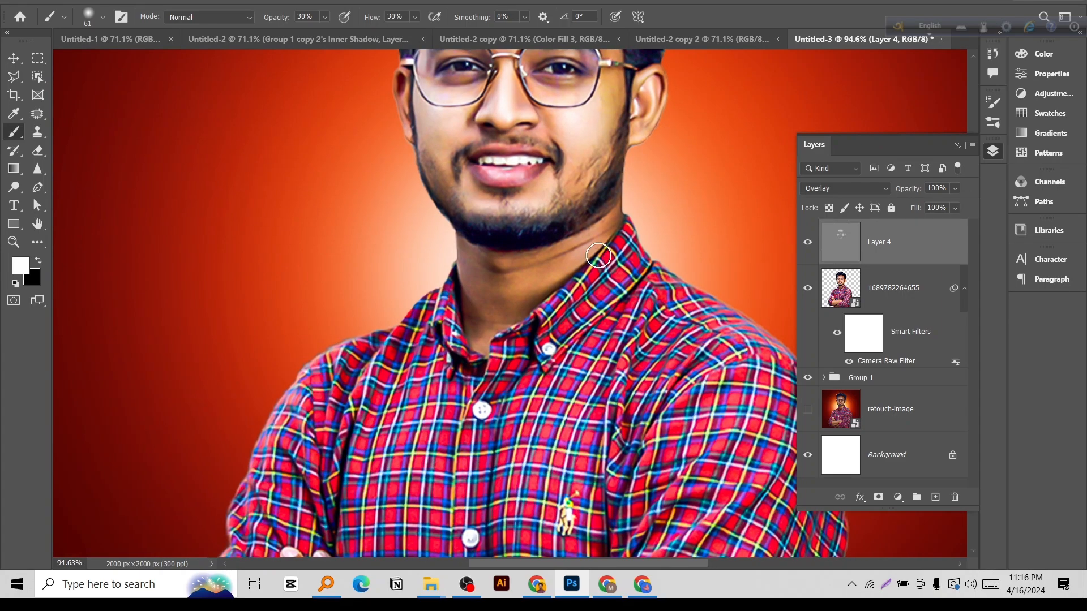
{"action": "scroll", "coordinate": [599, 254], "scroll_direction": "up", "scroll_amount": 4}
{"action": "scroll", "coordinate": [601, 249], "scroll_direction": "up", "scroll_amount": 3}
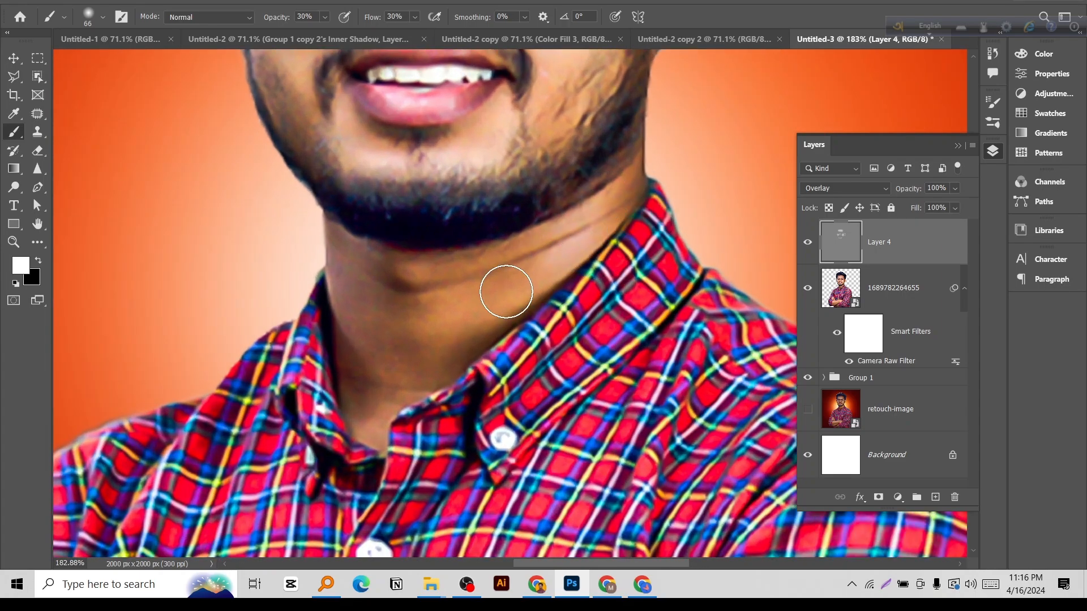
{"action": "mouse_move", "coordinate": [586, 249]}
{"action": "left_mouse_down"}
{"action": "mouse_move", "coordinate": [546, 250]}
{"action": "mouse_move", "coordinate": [629, 202]}
{"action": "mouse_move", "coordinate": [549, 215]}
{"action": "mouse_move", "coordinate": [590, 221]}
{"action": "left_mouse_up"}
{"action": "key", "text": "ctrl+space"}
{"action": "key", "text": "ctrl+space"}
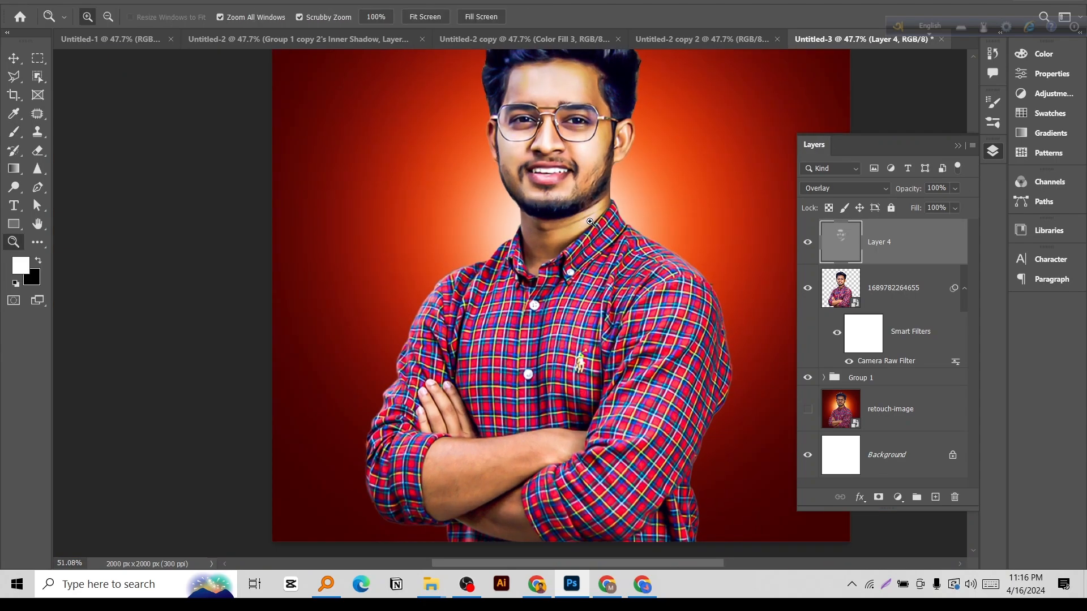
{"action": "scroll", "coordinate": [590, 221], "scroll_direction": "up", "scroll_amount": 4}
{"action": "scroll", "coordinate": [590, 221], "scroll_direction": "up", "scroll_amount": 2}
{"action": "scroll", "coordinate": [601, 222], "scroll_direction": "up", "scroll_amount": 1}
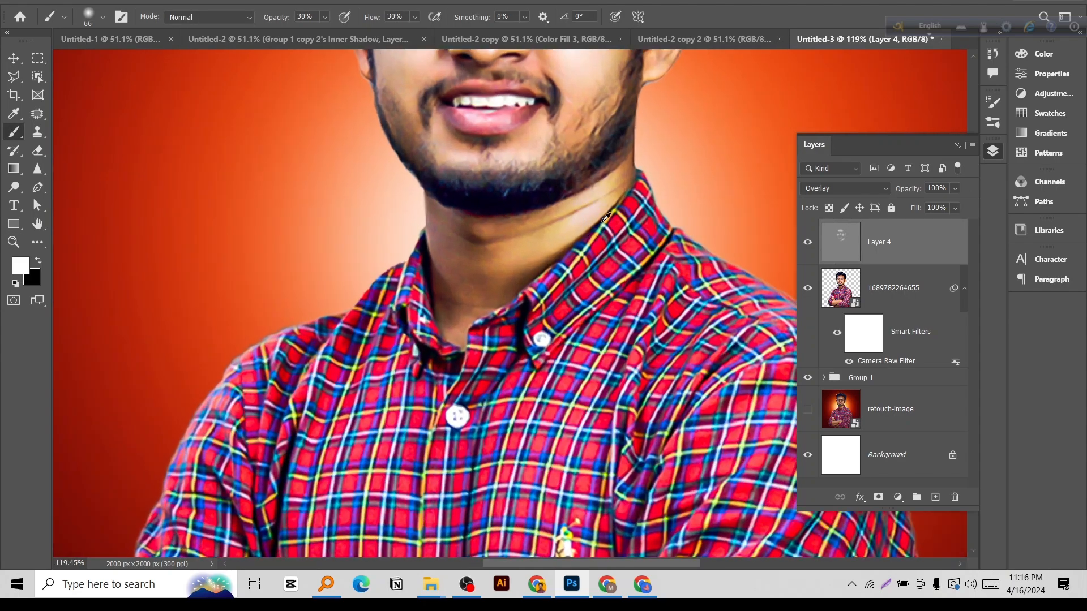
{"action": "left_click_drag", "start_coordinate": [596, 194], "coordinate": [594, 194]}
{"action": "scroll", "coordinate": [564, 226], "scroll_direction": "down", "scroll_amount": 3}
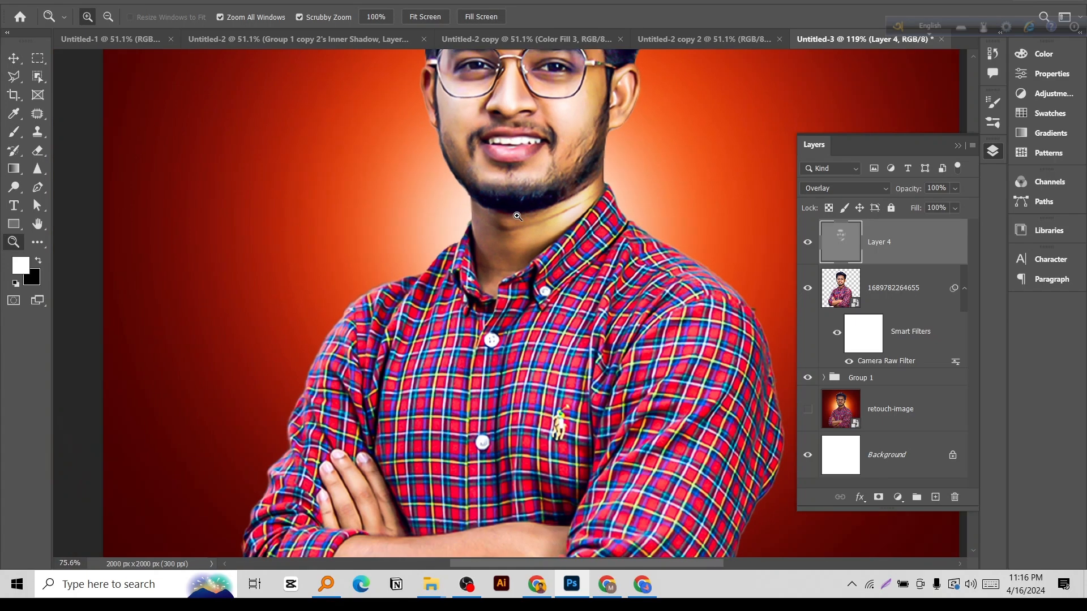
Enlarge the soft brush to about 154 px and brighten the upper crossed forearm with repeated lengthwise strokes.
{"action": "left_click_drag", "start_coordinate": [558, 447], "coordinate": [573, 284]}
{"action": "scroll", "coordinate": [472, 358], "scroll_direction": "up", "scroll_amount": 3}
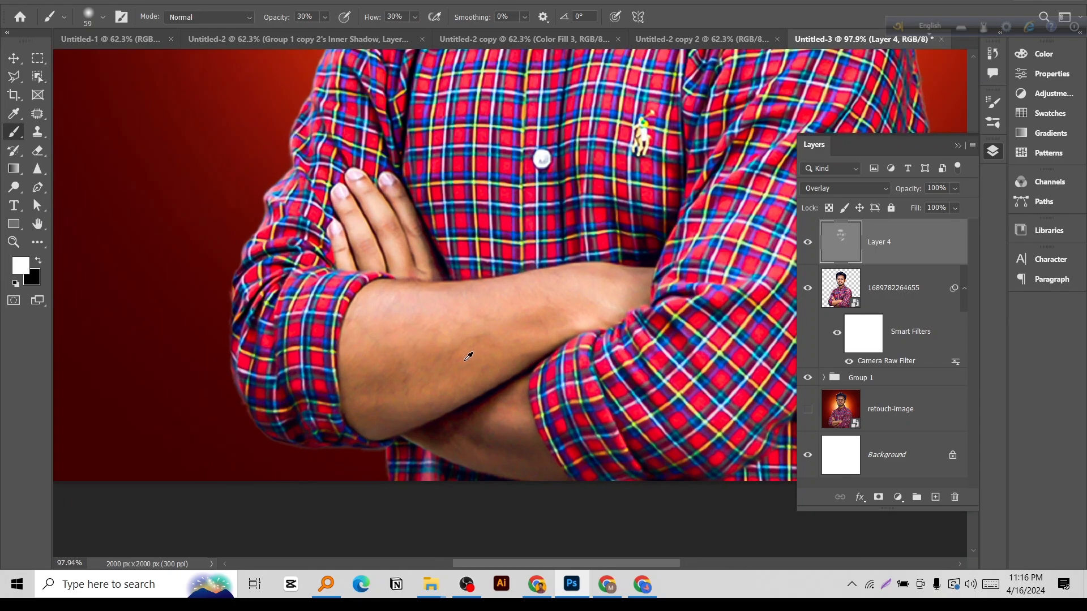
{"action": "mouse_move", "coordinate": [451, 286]}
{"action": "left_mouse_down"}
{"action": "mouse_move", "coordinate": [422, 328]}
{"action": "mouse_move", "coordinate": [446, 326]}
{"action": "left_mouse_up"}
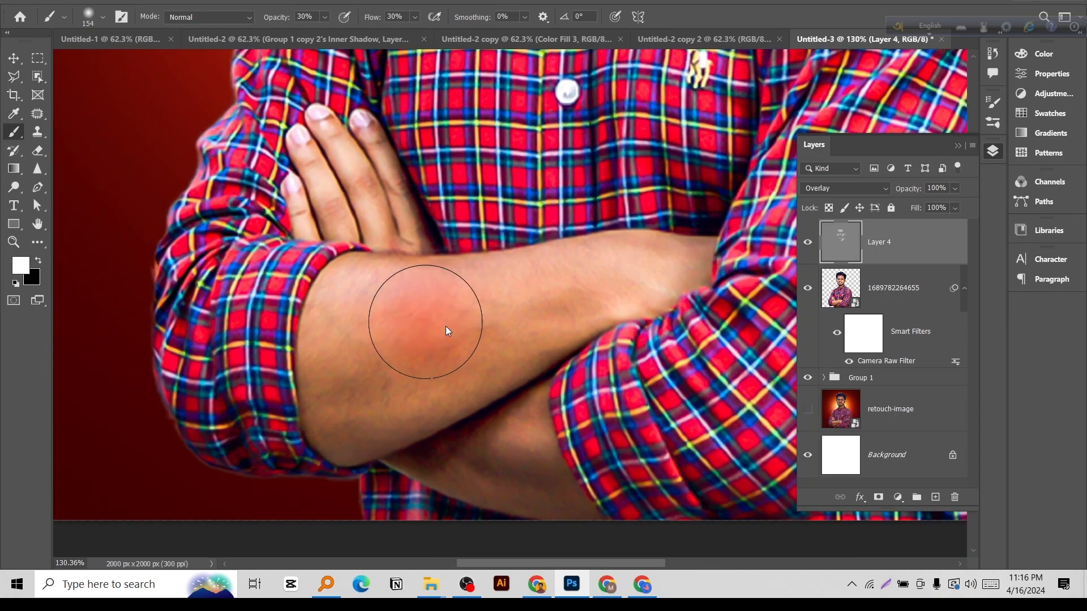
{"action": "mouse_move", "coordinate": [374, 320]}
{"action": "left_mouse_down"}
{"action": "mouse_move", "coordinate": [543, 280]}
{"action": "mouse_move", "coordinate": [507, 280]}
{"action": "left_mouse_up"}
{"action": "left_click_drag", "start_coordinate": [329, 339], "coordinate": [566, 289]}
{"action": "left_click_drag", "start_coordinate": [304, 326], "coordinate": [546, 267]}
{"action": "left_click_drag", "start_coordinate": [306, 351], "coordinate": [531, 293]}
{"action": "mouse_move", "coordinate": [530, 362]}
{"action": "left_mouse_down"}
{"action": "mouse_move", "coordinate": [518, 355]}
{"action": "mouse_move", "coordinate": [429, 416]}
{"action": "mouse_move", "coordinate": [342, 453]}
{"action": "mouse_move", "coordinate": [408, 412]}
{"action": "left_mouse_up"}
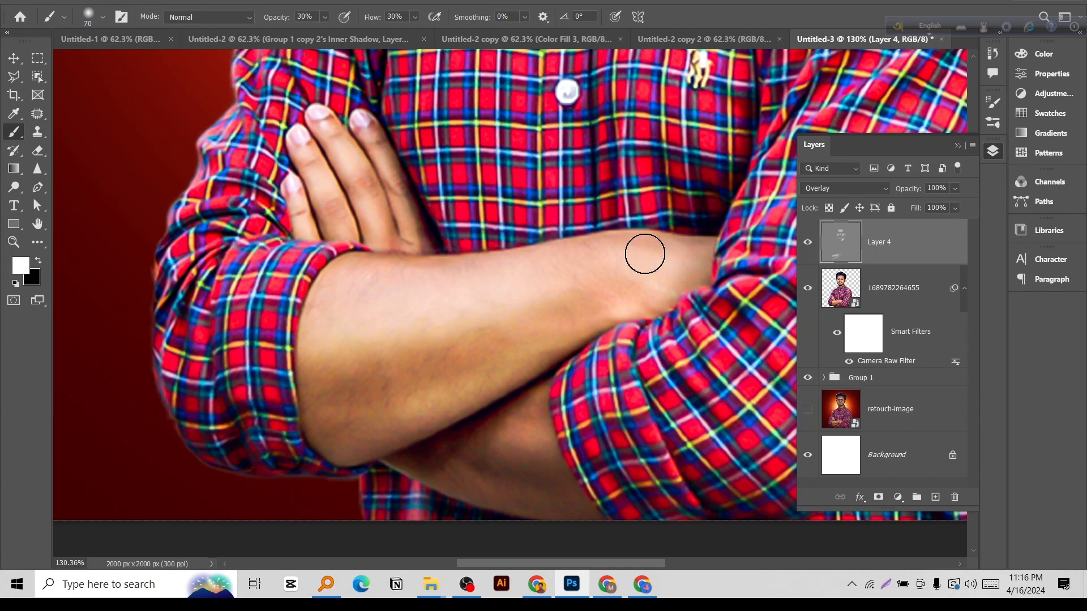
Lighten the wrist and the lower forearm, using a soft brush up to 97 px, and toggle Layer 4 to compare.
{"action": "left_click_drag", "start_coordinate": [663, 255], "coordinate": [621, 264]}
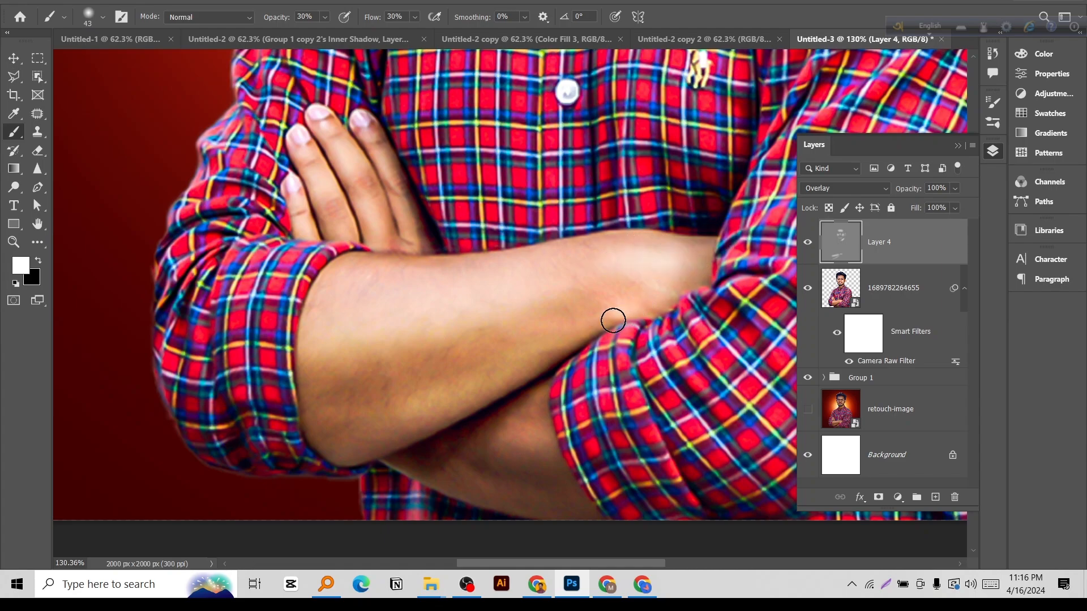
{"action": "left_click_drag", "start_coordinate": [557, 374], "coordinate": [617, 225]}
{"action": "mouse_move", "coordinate": [586, 311]}
{"action": "left_mouse_down"}
{"action": "mouse_move", "coordinate": [556, 292]}
{"action": "mouse_move", "coordinate": [592, 292]}
{"action": "mouse_move", "coordinate": [591, 266]}
{"action": "left_mouse_up"}
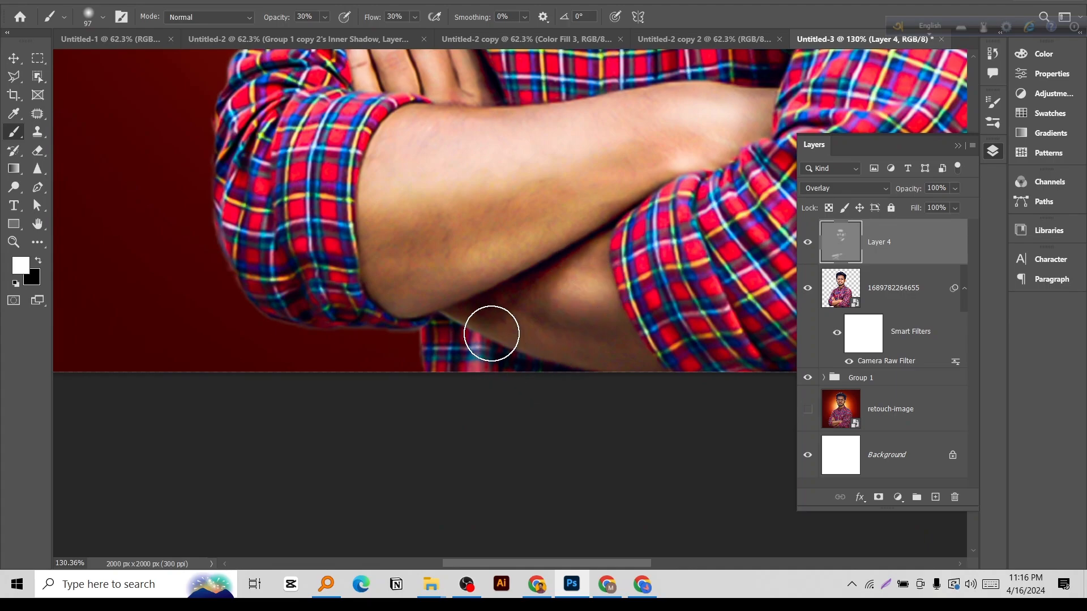
{"action": "mouse_move", "coordinate": [492, 334]}
{"action": "left_mouse_down"}
{"action": "mouse_move", "coordinate": [593, 367]}
{"action": "mouse_move", "coordinate": [604, 359]}
{"action": "left_mouse_up"}
{"action": "mouse_move", "coordinate": [596, 310]}
{"action": "left_mouse_down"}
{"action": "mouse_move", "coordinate": [521, 311]}
{"action": "mouse_move", "coordinate": [571, 311]}
{"action": "left_mouse_up"}
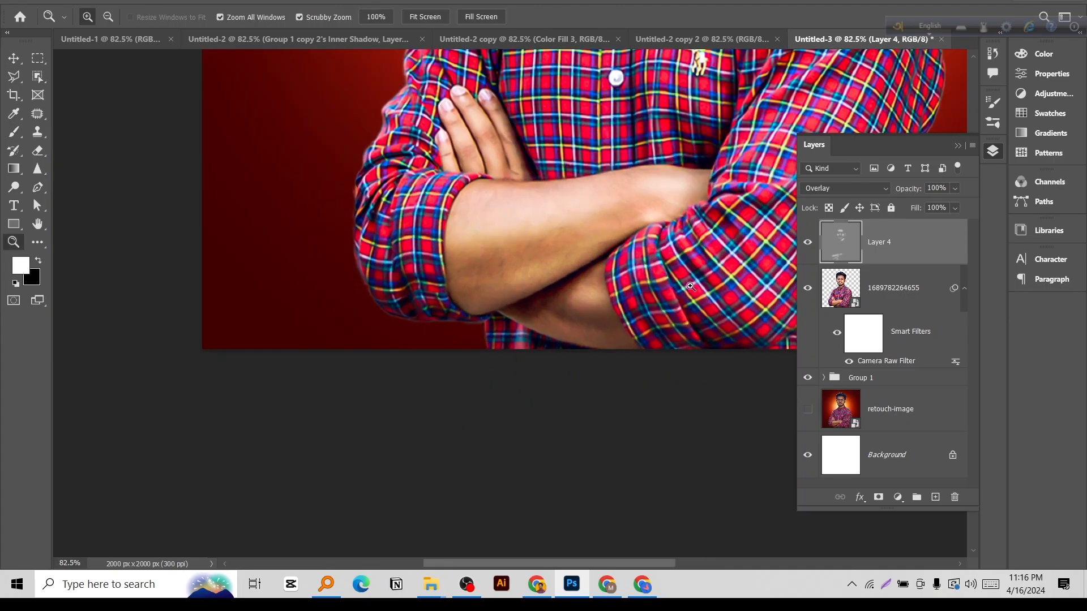
{"action": "left_click", "coordinate": [809, 243]}
{"action": "left_click", "coordinate": [809, 244]}
Reduce the soft brush to 26 px and paint highlights along the fingers of the visible hand.
{"action": "left_click_drag", "start_coordinate": [543, 226], "coordinate": [553, 389]}
{"action": "left_click_drag", "start_coordinate": [515, 305], "coordinate": [560, 302]}
{"action": "left_click_drag", "start_coordinate": [480, 256], "coordinate": [432, 252]}
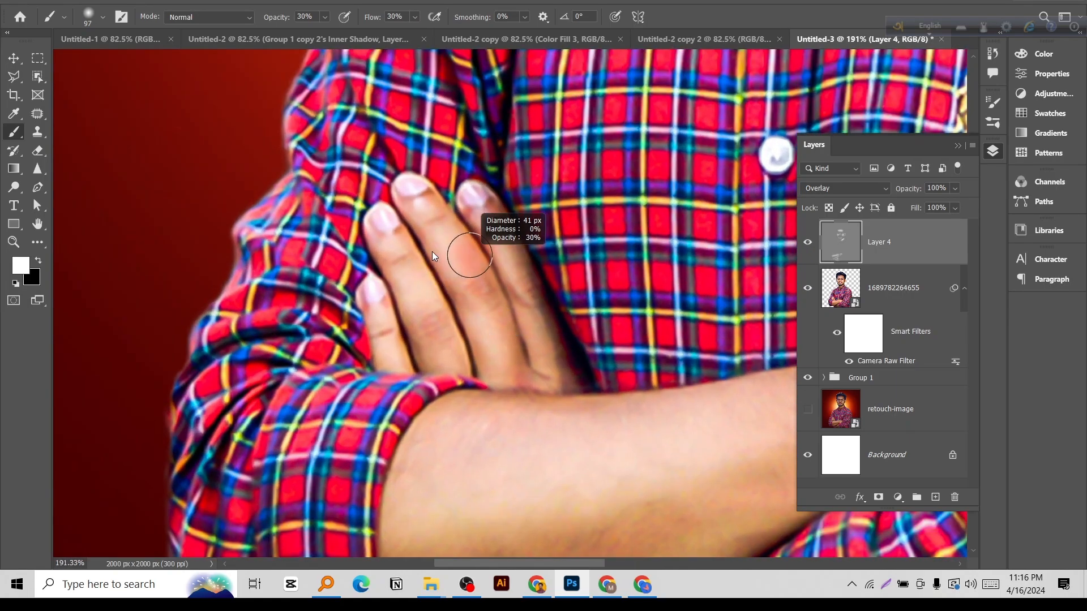
{"action": "mouse_move", "coordinate": [426, 208]}
{"action": "left_mouse_down"}
{"action": "mouse_move", "coordinate": [479, 287]}
{"action": "mouse_move", "coordinate": [508, 364]}
{"action": "left_mouse_up"}
{"action": "left_click_drag", "start_coordinate": [494, 263], "coordinate": [487, 227]}
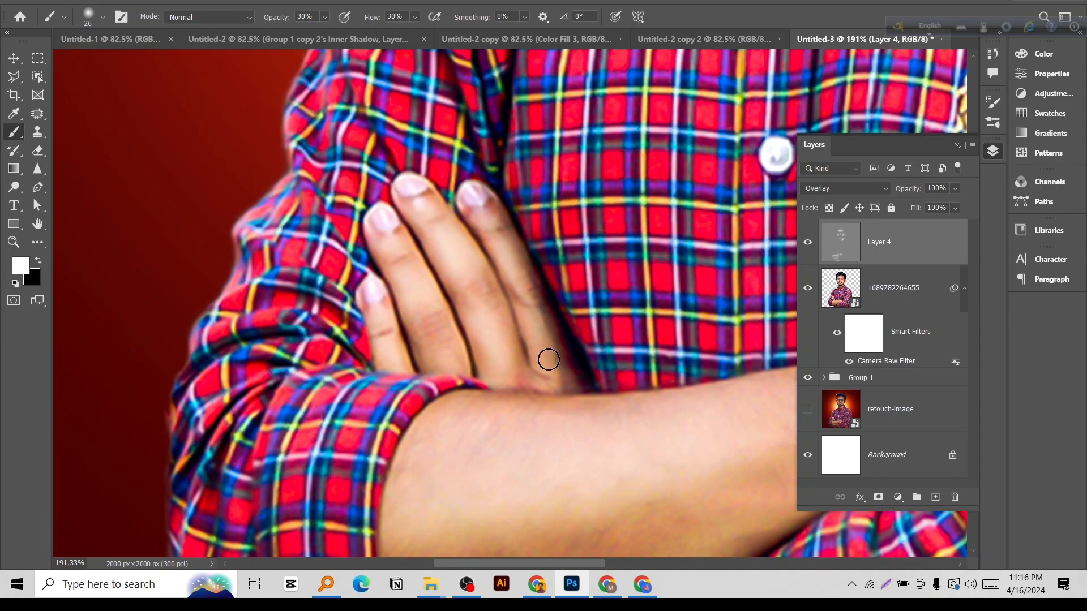
{"action": "mouse_move", "coordinate": [390, 243]}
{"action": "left_mouse_down"}
{"action": "mouse_move", "coordinate": [441, 371]}
{"action": "mouse_move", "coordinate": [428, 357]}
{"action": "left_mouse_up"}
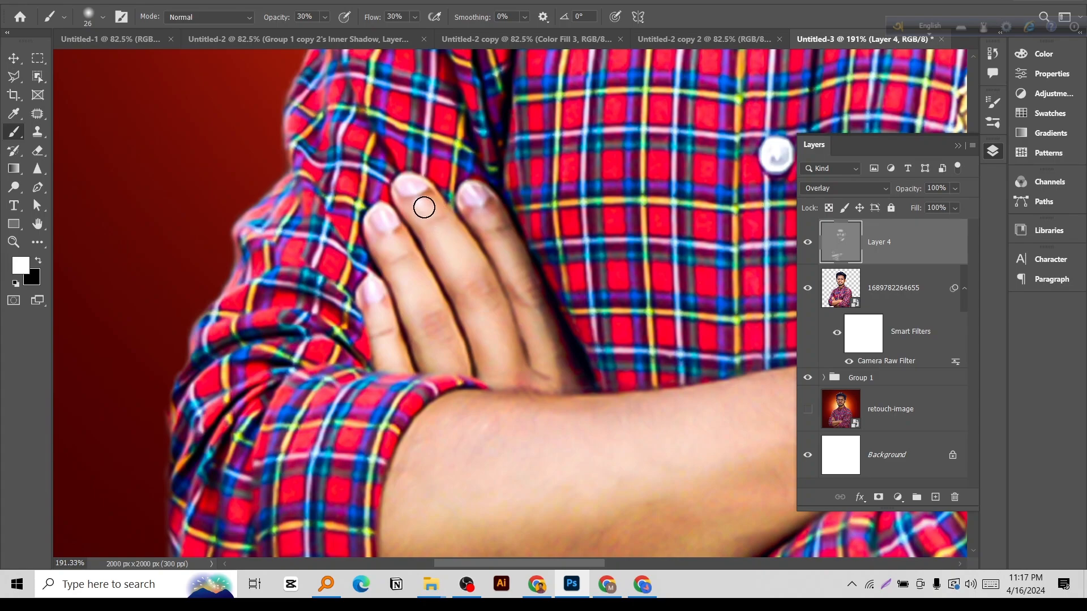
{"action": "left_click_drag", "start_coordinate": [478, 281], "coordinate": [508, 363]}
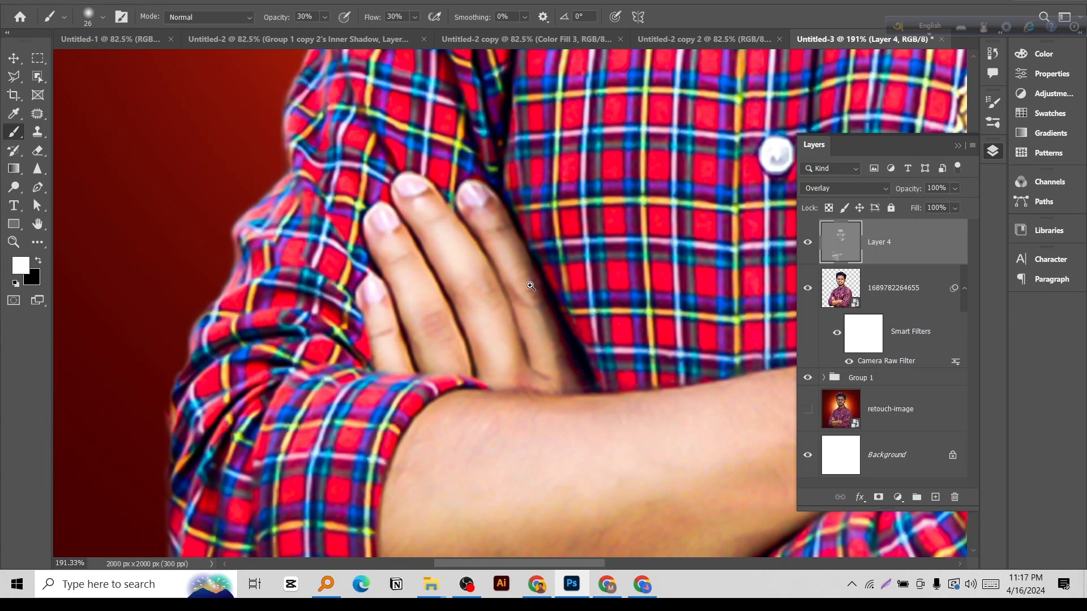
Set a 135 px soft brush to 41% opacity and 46% flow, and brighten the folds of the shirt sleeve.
{"action": "scroll", "coordinate": [531, 286], "scroll_direction": "down", "scroll_amount": 5}
{"action": "scroll", "coordinate": [681, 215], "scroll_direction": "up", "scroll_amount": 2}
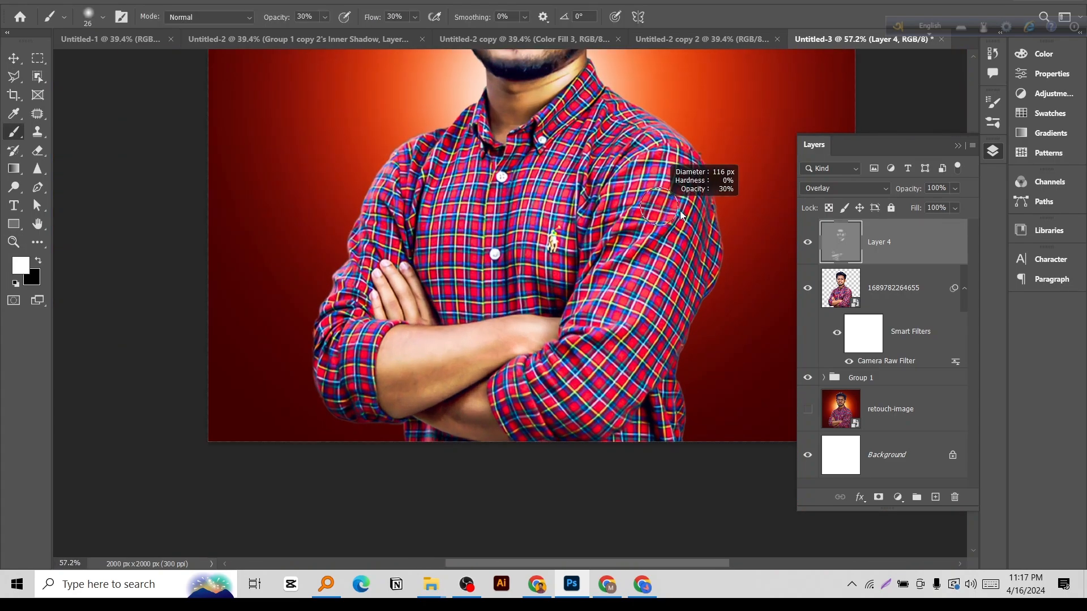
{"action": "left_click_drag", "start_coordinate": [681, 215], "coordinate": [685, 215]}
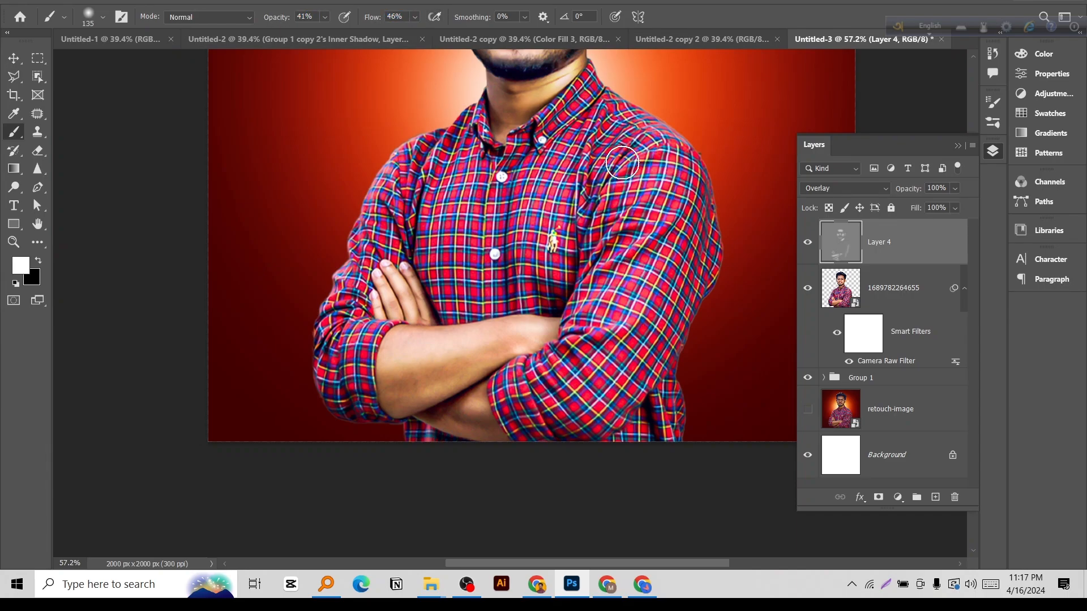
{"action": "mouse_move", "coordinate": [667, 180]}
{"action": "left_mouse_down"}
{"action": "mouse_move", "coordinate": [646, 256]}
{"action": "mouse_move", "coordinate": [629, 290]}
{"action": "mouse_move", "coordinate": [671, 188]}
{"action": "mouse_move", "coordinate": [593, 366]}
{"action": "mouse_move", "coordinate": [661, 232]}
{"action": "mouse_move", "coordinate": [584, 378]}
{"action": "mouse_move", "coordinate": [592, 367]}
{"action": "mouse_move", "coordinate": [558, 381]}
{"action": "mouse_move", "coordinate": [586, 382]}
{"action": "mouse_move", "coordinate": [536, 389]}
{"action": "left_mouse_up"}
{"action": "left_click_drag", "start_coordinate": [462, 267], "coordinate": [481, 271]}
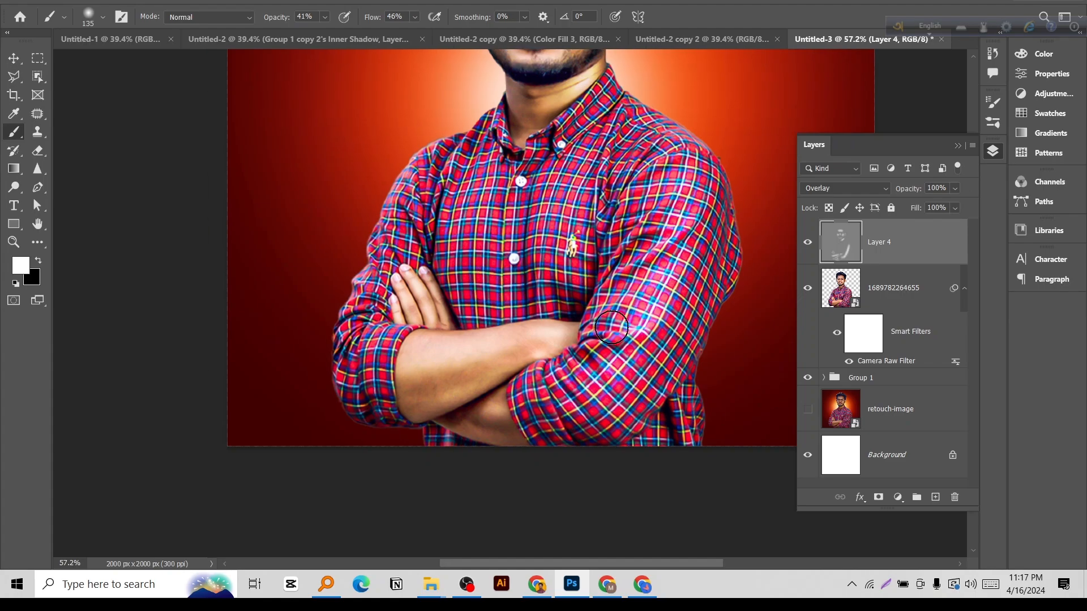
Brighten both sides of the shirt front with vertical strokes, enlarging the soft brush from 62 px to 150 px.
{"action": "scroll", "coordinate": [578, 242], "scroll_direction": "up", "scroll_amount": 1}
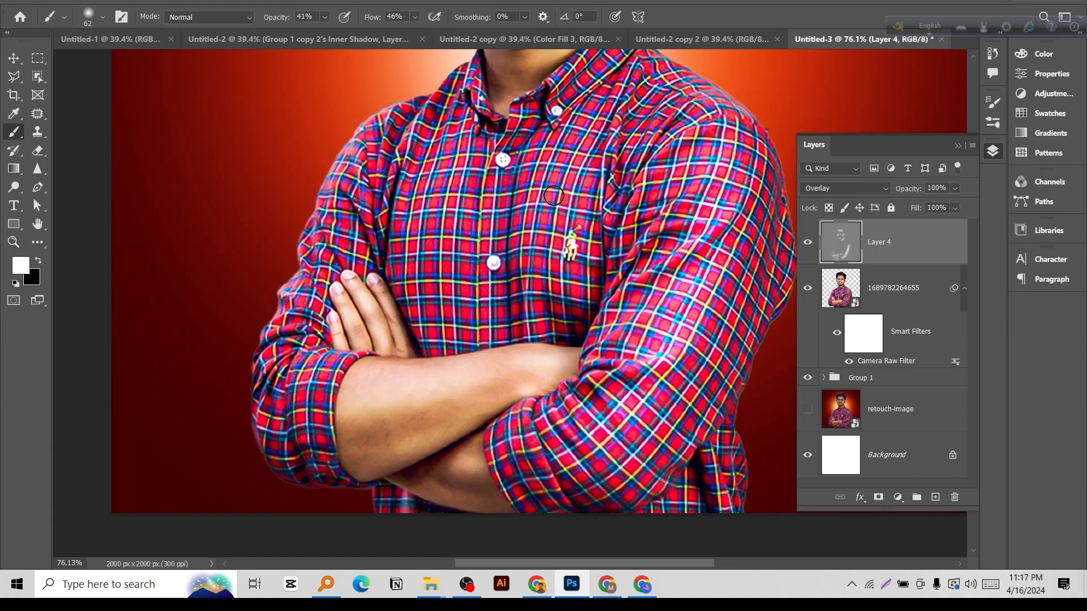
{"action": "left_click_drag", "start_coordinate": [561, 172], "coordinate": [547, 292]}
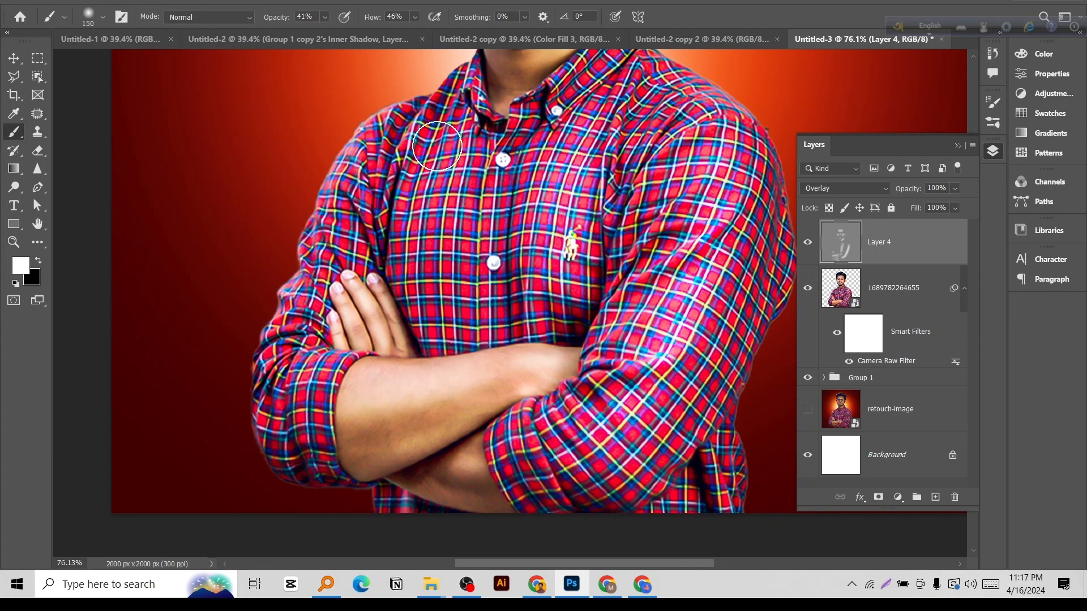
{"action": "mouse_move", "coordinate": [438, 146]}
{"action": "left_mouse_down"}
{"action": "mouse_move", "coordinate": [420, 314]}
{"action": "mouse_move", "coordinate": [445, 305]}
{"action": "left_mouse_up"}
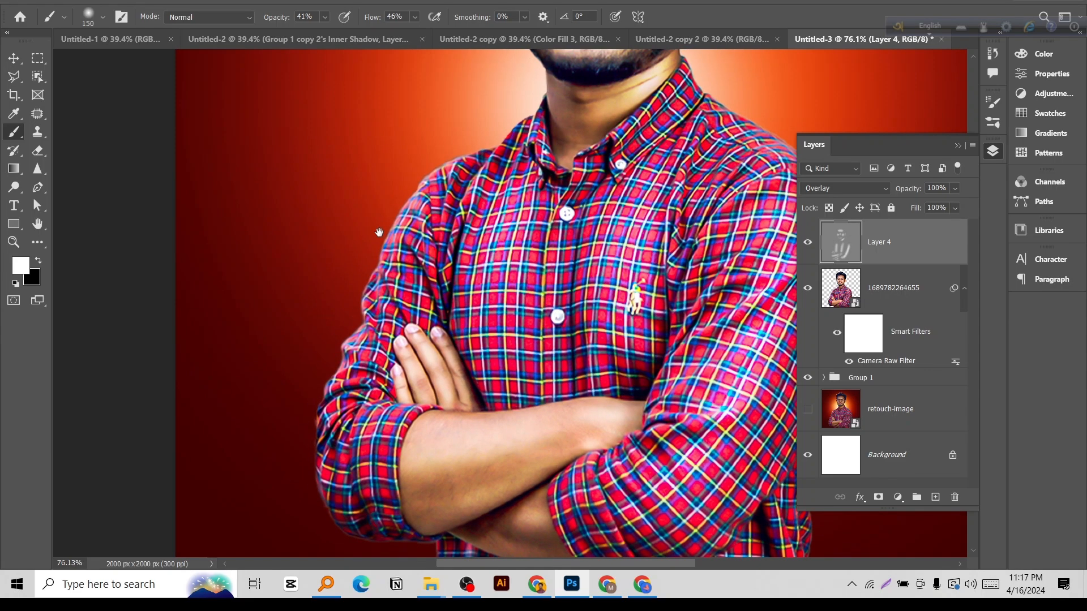
Reduce the soft brush to 70 px and paint highlights along the shoulder and upper sleeve above the visible hand.
{"action": "scroll", "coordinate": [363, 197], "scroll_direction": "up", "scroll_amount": 2}
{"action": "left_click_drag", "start_coordinate": [402, 197], "coordinate": [409, 215]}
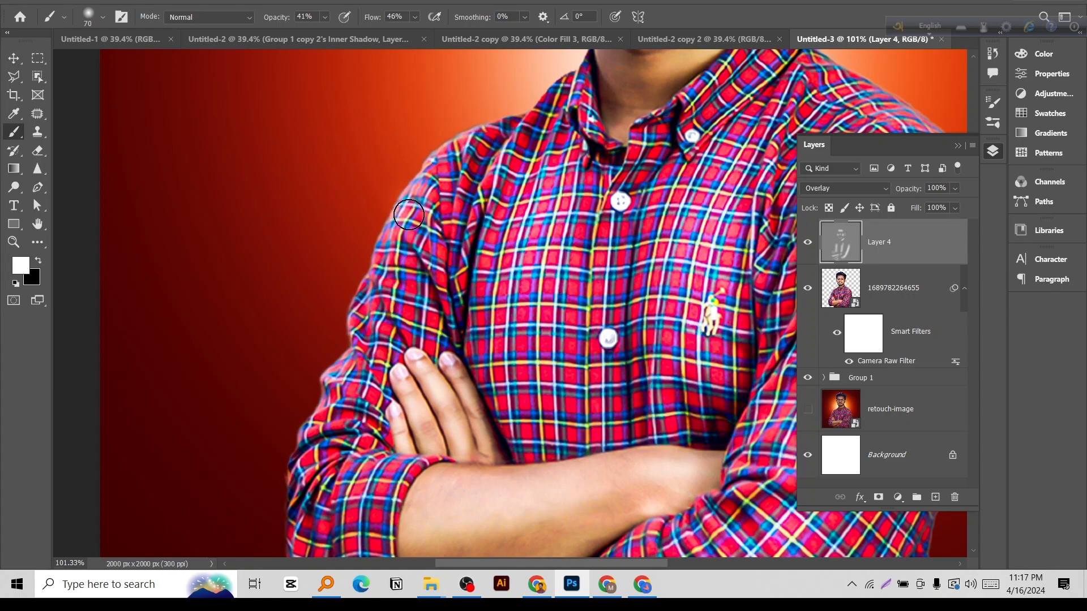
{"action": "left_click_drag", "start_coordinate": [452, 144], "coordinate": [407, 195]}
{"action": "left_click_drag", "start_coordinate": [358, 355], "coordinate": [349, 358]}
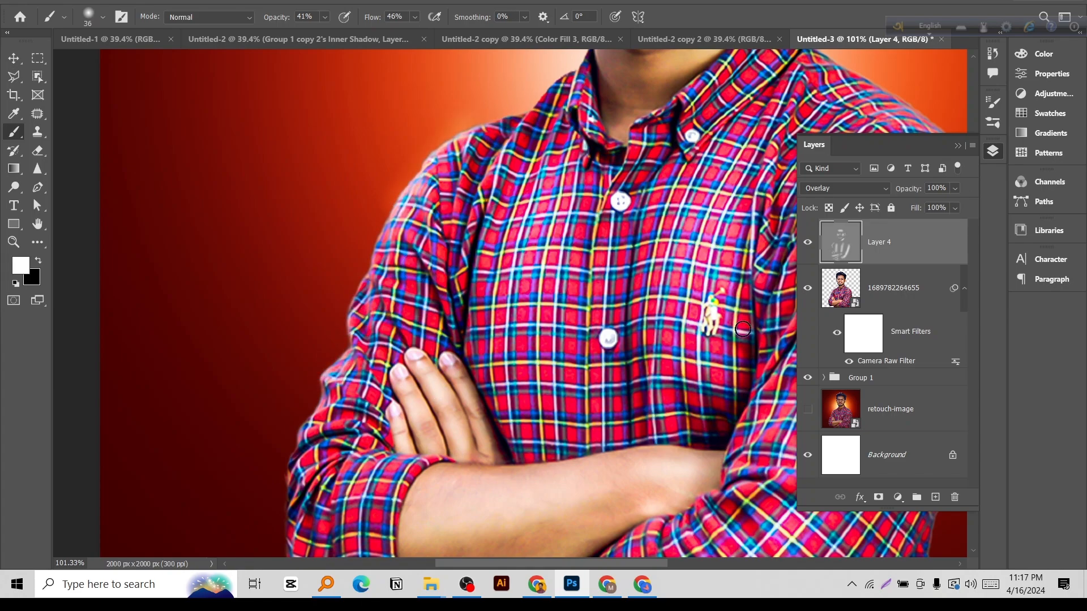
Clip Layer 4 to the portrait layer and brighten the folds of the sleeve beside the visible hand, using a soft brush up to 94 px.
{"action": "left_click", "coordinate": [882, 259], "text": "alt"}
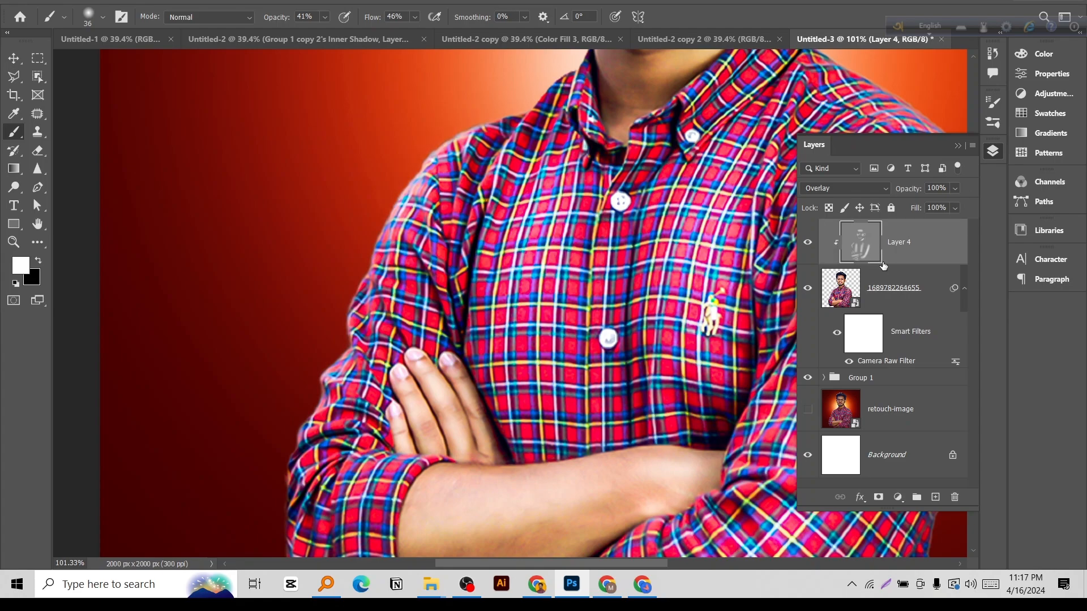
{"action": "scroll", "coordinate": [251, 399], "scroll_direction": "up", "scroll_amount": 3}
{"action": "left_click_drag", "start_coordinate": [422, 356], "coordinate": [445, 356]}
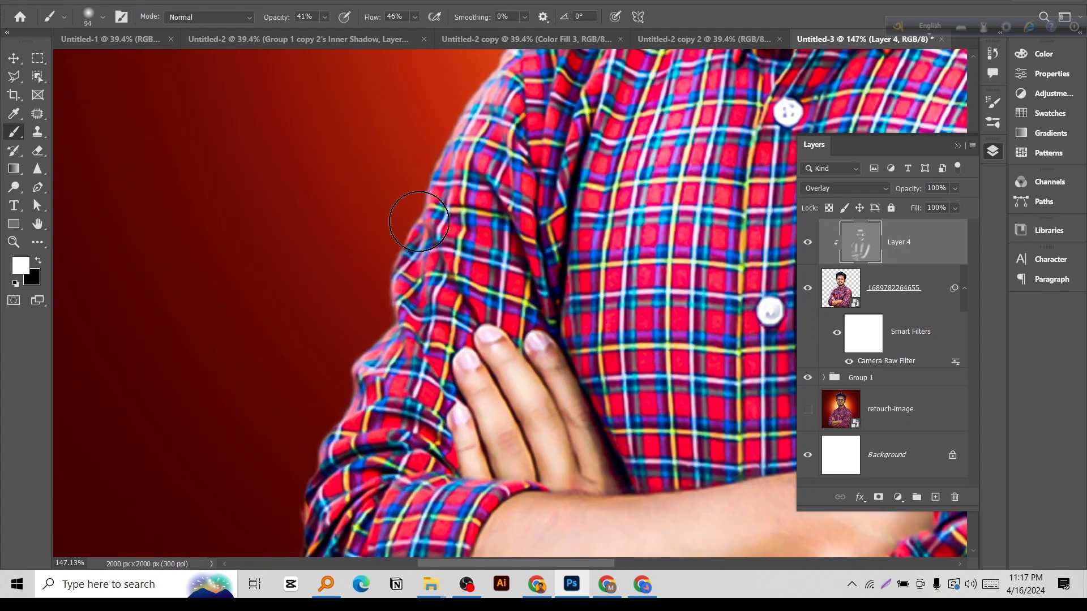
{"action": "mouse_move", "coordinate": [386, 321]}
{"action": "left_mouse_down"}
{"action": "mouse_move", "coordinate": [357, 391]}
{"action": "mouse_move", "coordinate": [409, 277]}
{"action": "left_mouse_up"}
{"action": "left_click_drag", "start_coordinate": [418, 475], "coordinate": [375, 286]}
{"action": "left_click_drag", "start_coordinate": [418, 199], "coordinate": [404, 200]}
{"action": "left_click_drag", "start_coordinate": [397, 292], "coordinate": [398, 372]}
{"action": "left_click_drag", "start_coordinate": [410, 213], "coordinate": [387, 401]}
{"action": "mouse_move", "coordinate": [368, 253]}
{"action": "left_mouse_down"}
{"action": "mouse_move", "coordinate": [363, 228]}
{"action": "mouse_move", "coordinate": [412, 231]}
{"action": "mouse_move", "coordinate": [328, 223]}
{"action": "mouse_move", "coordinate": [297, 345]}
{"action": "mouse_move", "coordinate": [318, 398]}
{"action": "mouse_move", "coordinate": [313, 333]}
{"action": "mouse_move", "coordinate": [349, 399]}
{"action": "left_mouse_up"}
{"action": "left_click_drag", "start_coordinate": [324, 321], "coordinate": [249, 324]}
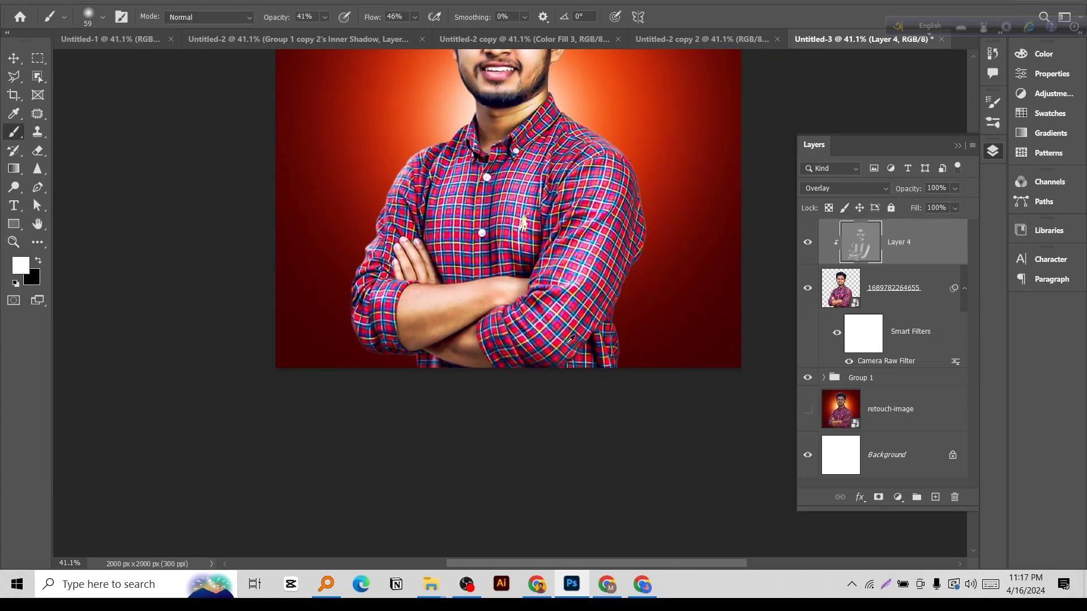
Set the soft brush to 88 px and brighten the lower sleeve folds and the shirt hem beside the crossed elbow.
{"action": "scroll", "coordinate": [510, 343], "scroll_direction": "up", "scroll_amount": 2}
{"action": "scroll", "coordinate": [512, 355], "scroll_direction": "up", "scroll_amount": 2}
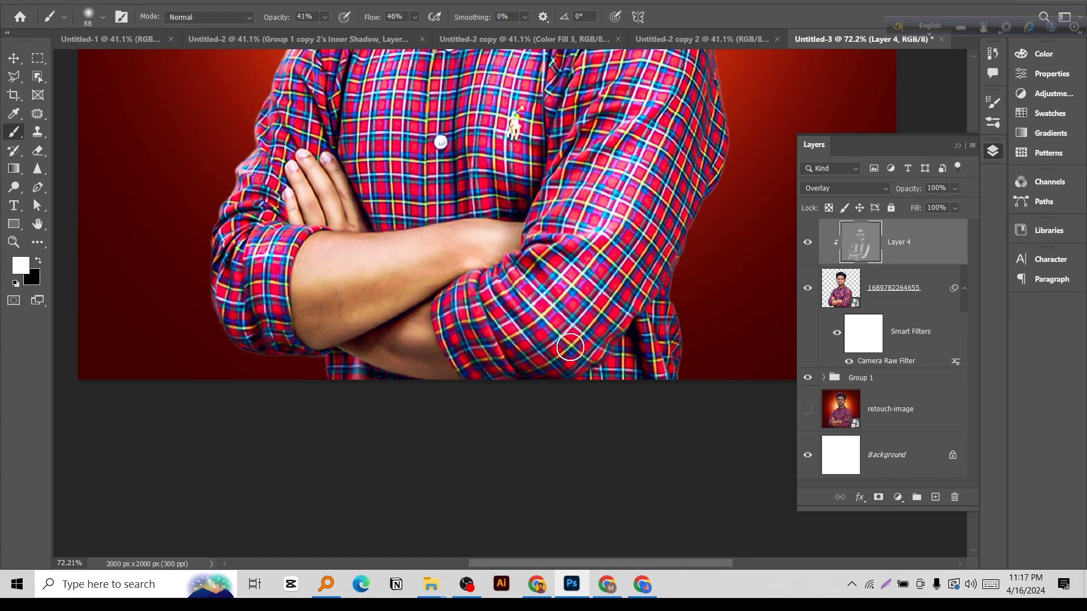
{"action": "left_click_drag", "start_coordinate": [463, 299], "coordinate": [464, 319]}
{"action": "mouse_move", "coordinate": [647, 314]}
{"action": "left_mouse_down"}
{"action": "mouse_move", "coordinate": [666, 378]}
{"action": "mouse_move", "coordinate": [674, 334]}
{"action": "left_mouse_up"}
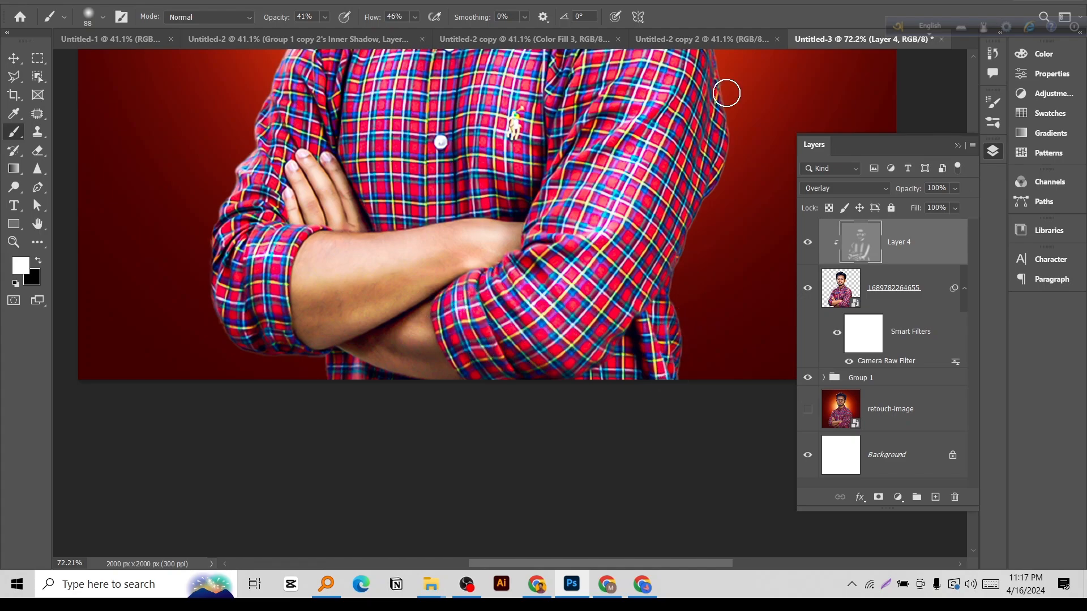
{"action": "left_click_drag", "start_coordinate": [726, 92], "coordinate": [762, 227]}
Reduce the soft brush to 43 px and paint highlights along the collar and the adjoining shoulder seam.
{"action": "scroll", "coordinate": [673, 191], "scroll_direction": "up", "scroll_amount": 3}
{"action": "scroll", "coordinate": [631, 253], "scroll_direction": "up", "scroll_amount": 2}
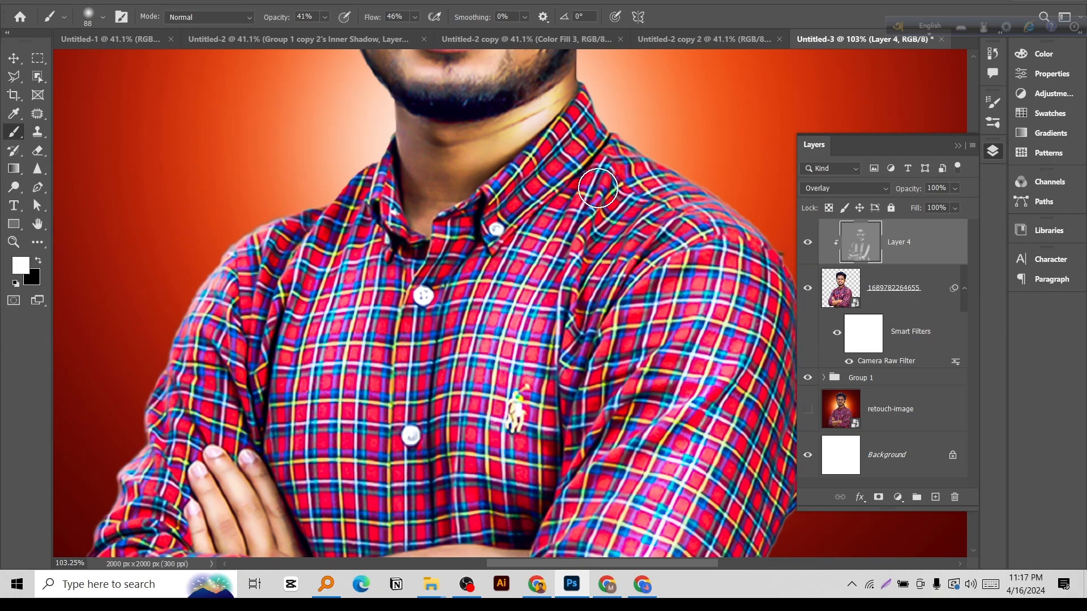
{"action": "mouse_move", "coordinate": [606, 168]}
{"action": "left_mouse_down"}
{"action": "mouse_move", "coordinate": [612, 158]}
{"action": "mouse_move", "coordinate": [587, 207]}
{"action": "left_mouse_up"}
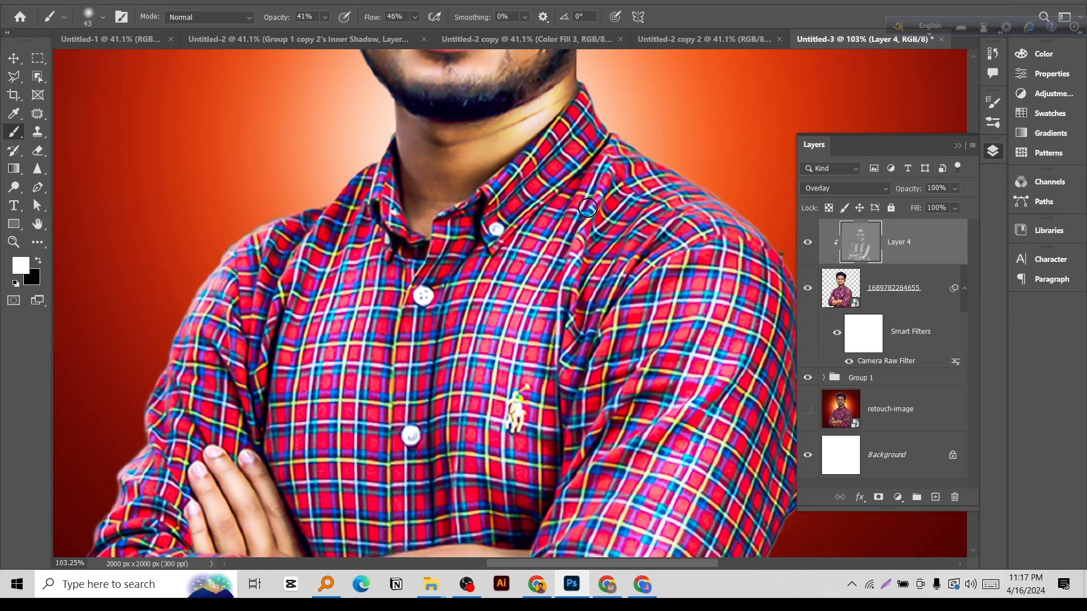
{"action": "left_click_drag", "start_coordinate": [568, 143], "coordinate": [525, 208]}
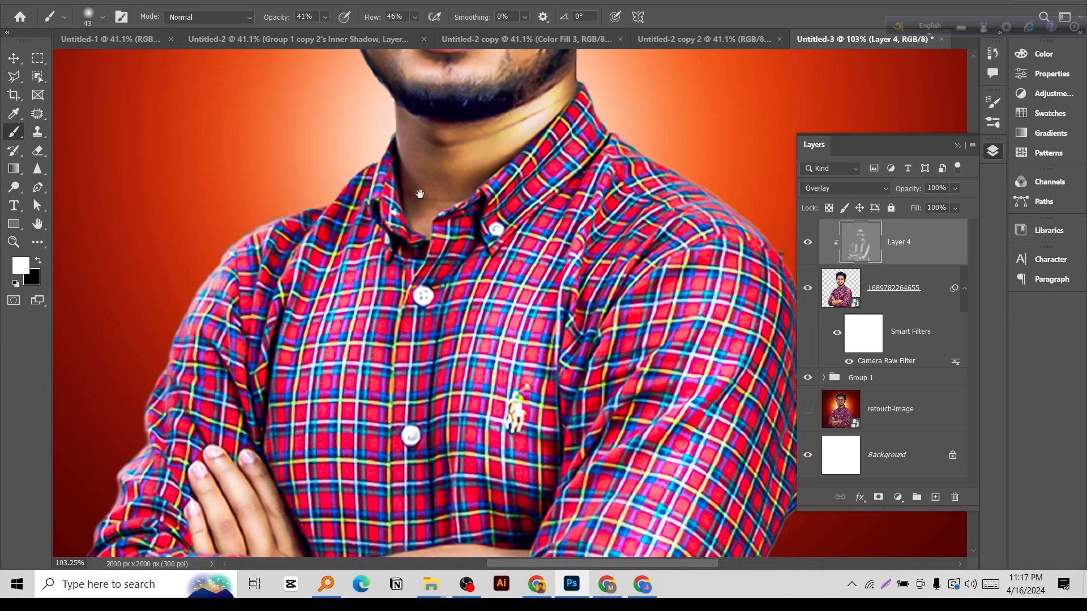
Toggle Layer 4's visibility to compare the whole portrait with and without the painted highlights.
{"action": "left_click_drag", "start_coordinate": [421, 194], "coordinate": [475, 295]}
{"action": "scroll", "coordinate": [488, 275], "scroll_direction": "up", "scroll_amount": 2}
{"action": "mouse_move", "coordinate": [496, 227]}
{"action": "left_mouse_down"}
{"action": "mouse_move", "coordinate": [511, 226]}
{"action": "mouse_move", "coordinate": [506, 216]}
{"action": "mouse_move", "coordinate": [515, 260]}
{"action": "mouse_move", "coordinate": [504, 222]}
{"action": "left_mouse_up"}
{"action": "left_click_drag", "start_coordinate": [555, 275], "coordinate": [564, 394]}
{"action": "key", "text": "ctrl+space"}
{"action": "left_click_drag", "start_coordinate": [592, 279], "coordinate": [533, 271]}
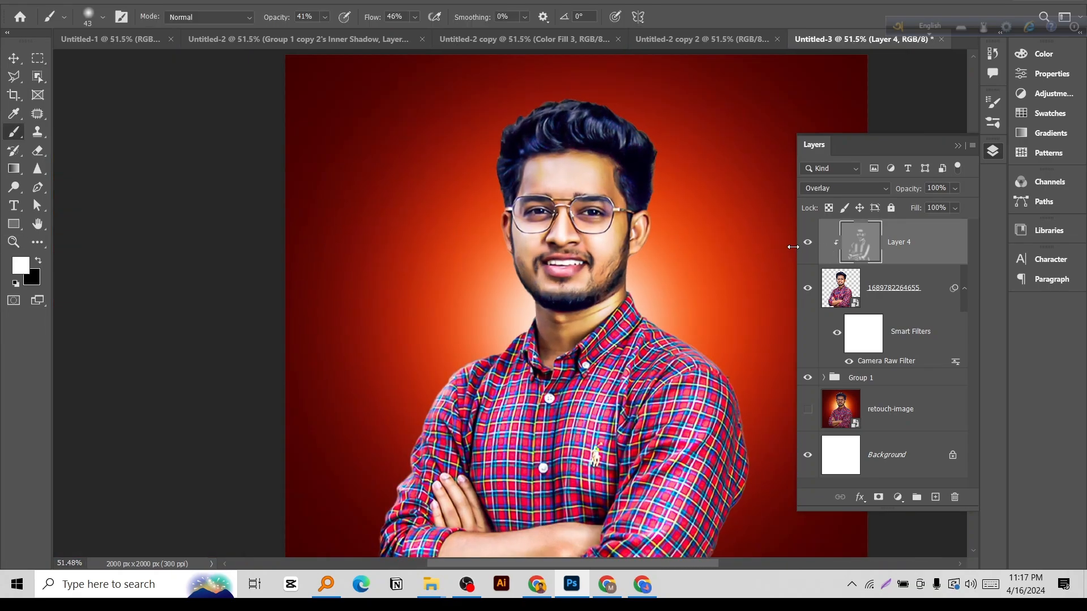
{"action": "left_click", "coordinate": [811, 242]}
{"action": "left_click", "coordinate": [811, 243]}
{"action": "key", "text": "ctrl+space"}
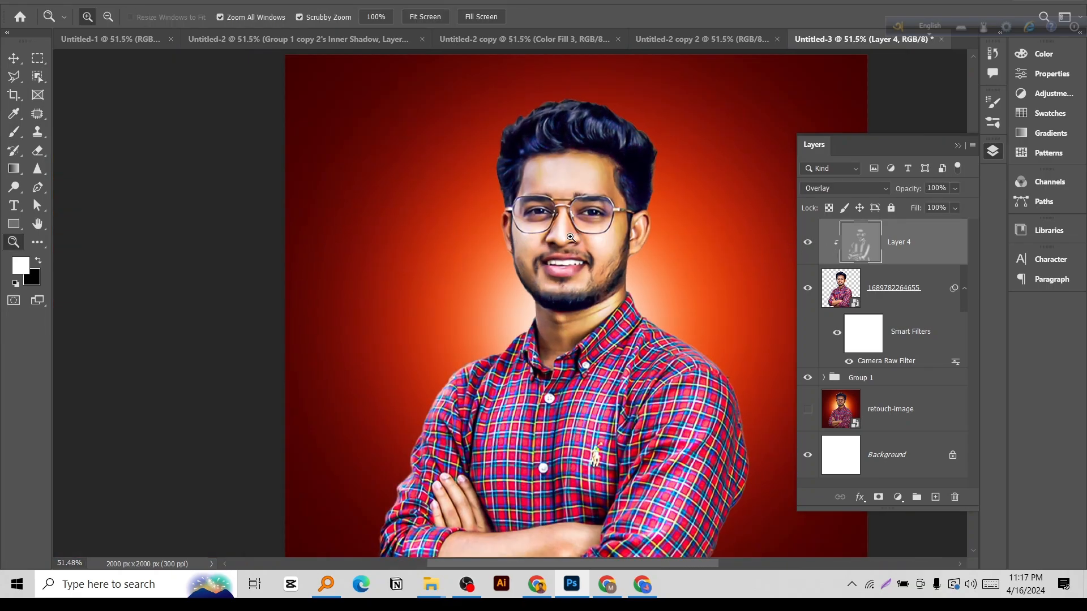
{"action": "left_click_drag", "start_coordinate": [720, 240], "coordinate": [707, 251]}
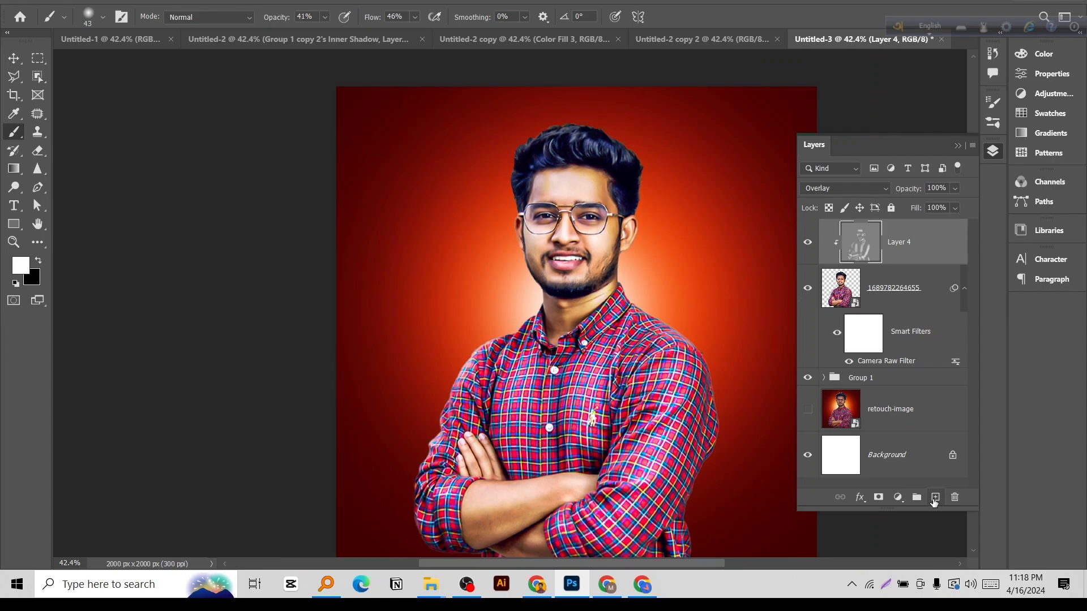
Add a new layer above Layer 4 and fill it with 50% Gray in Normal mode at 100% opacity.
{"action": "left_click", "coordinate": [934, 498]}
{"action": "mouse_move", "coordinate": [582, 323]}
{"action": "left_mouse_down"}
{"action": "mouse_move", "coordinate": [567, 318]}
{"action": "mouse_move", "coordinate": [577, 313]}
{"action": "left_mouse_up"}
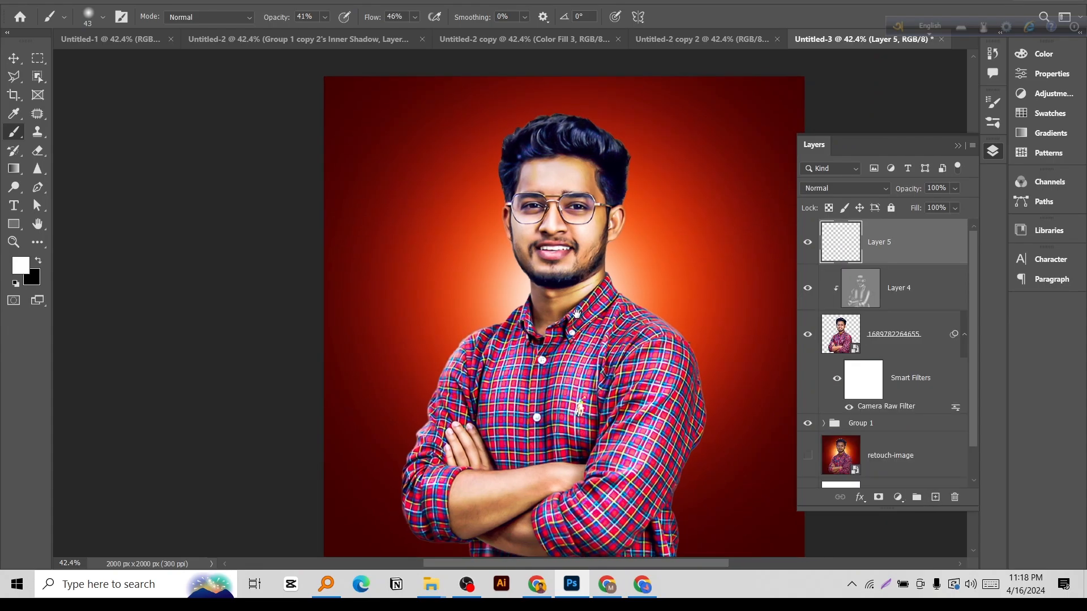
{"action": "left_click", "coordinate": [89, 0]}
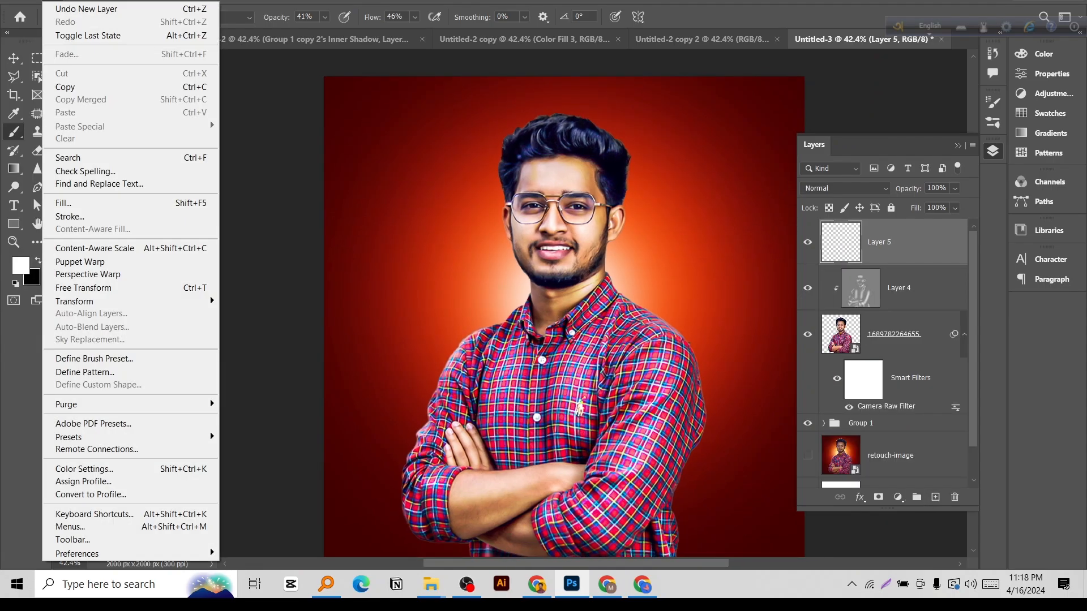
{"action": "left_click", "coordinate": [63, 203]}
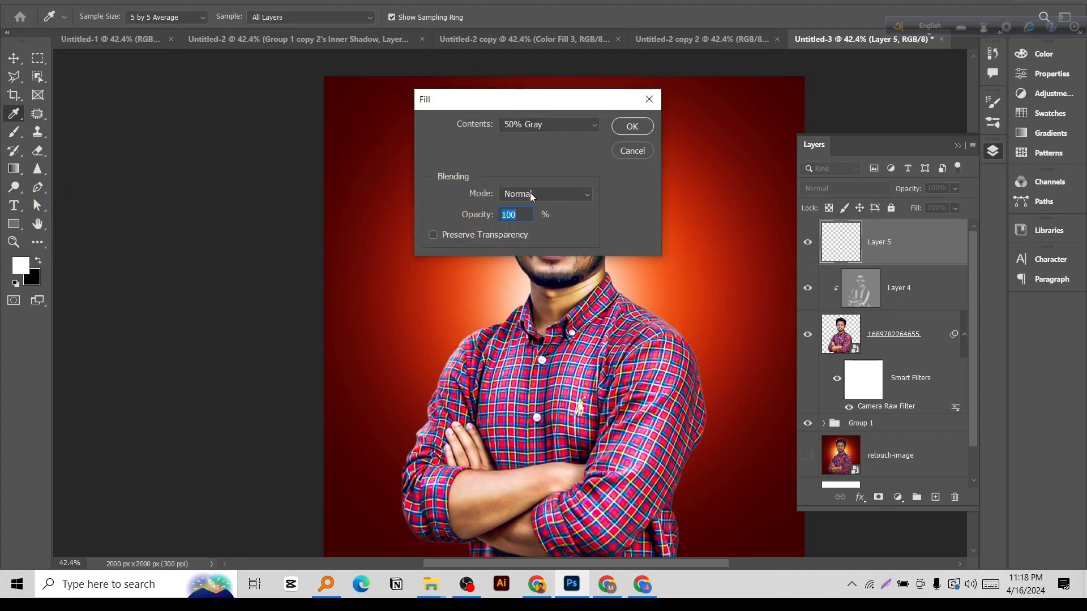
{"action": "left_click", "coordinate": [633, 127]}
{"action": "key", "text": "b"}
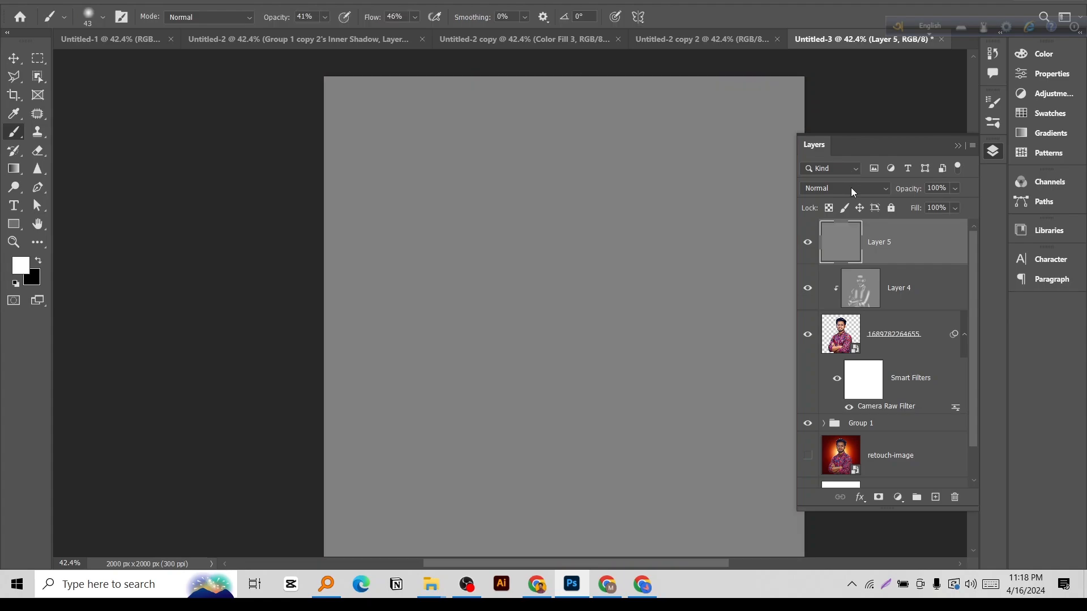
Set Layer 5's blend mode to Overlay and clip it to the portrait together with Layer 4.
{"action": "left_click", "coordinate": [851, 189]}
{"action": "left_click", "coordinate": [829, 362]}
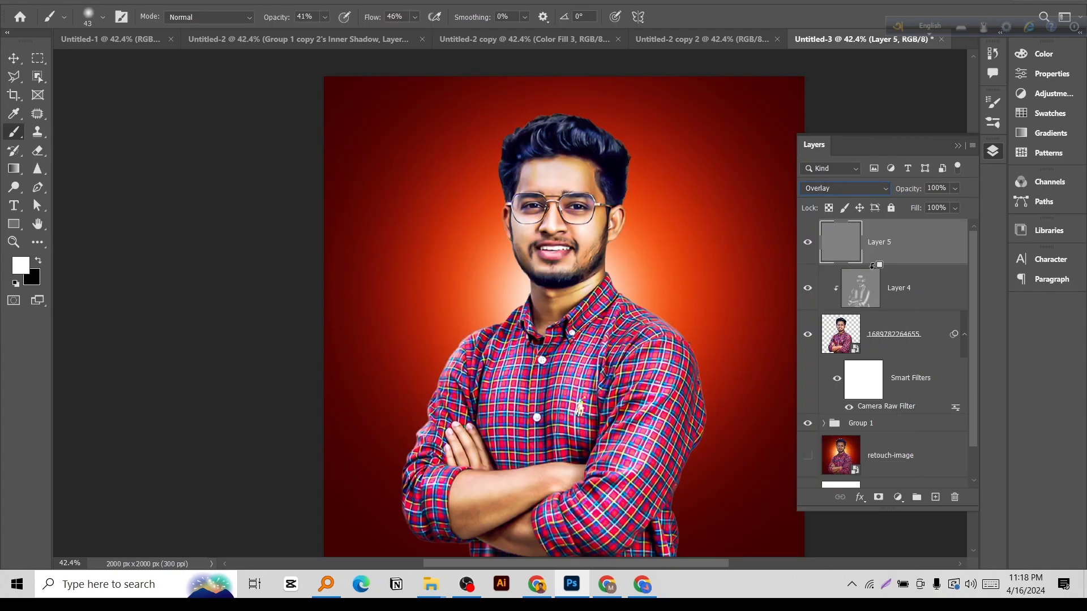
{"action": "left_click", "coordinate": [872, 265], "text": "alt"}
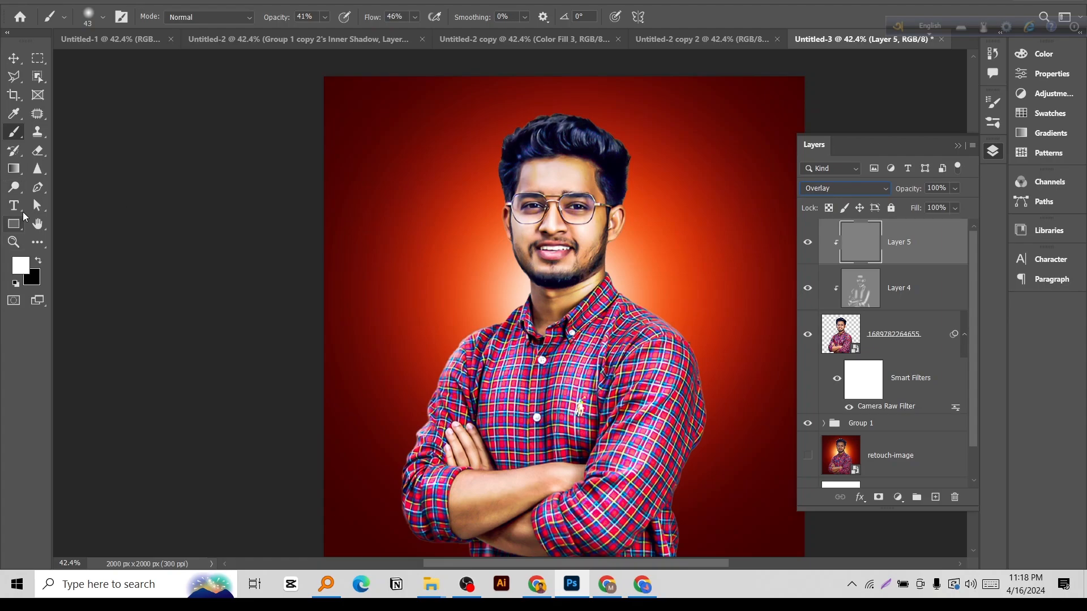
Use the Burn tool on Midtones at 13% exposure with a 109 px brush to darken the forehead's edge and temple on the fully visible ear's side.
{"action": "left_click", "coordinate": [14, 187]}
{"action": "left_click", "coordinate": [61, 201]}
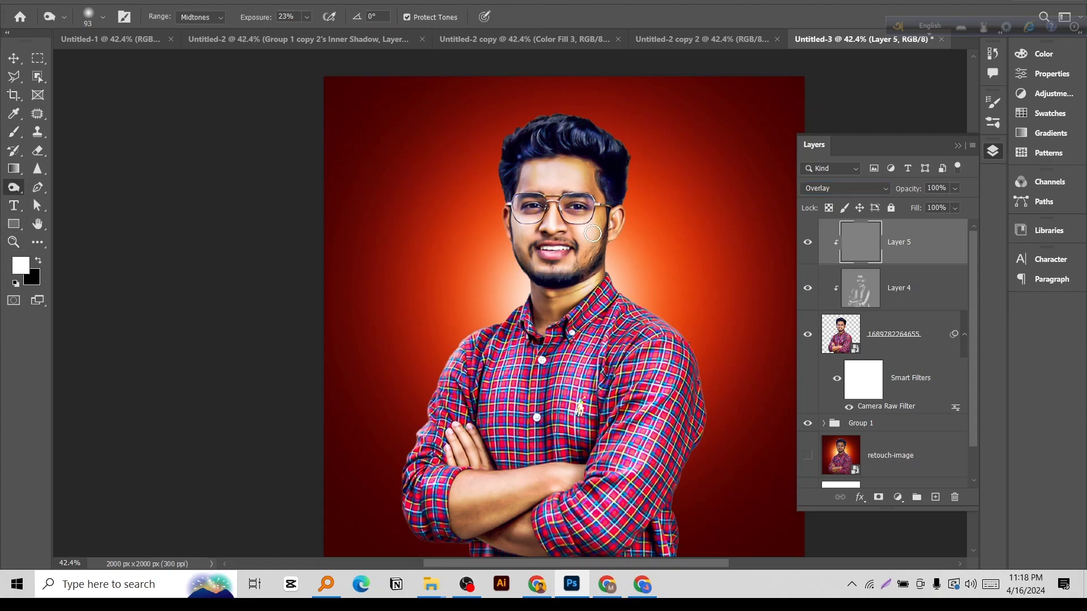
{"action": "scroll", "coordinate": [602, 181], "scroll_direction": "up", "scroll_amount": 5}
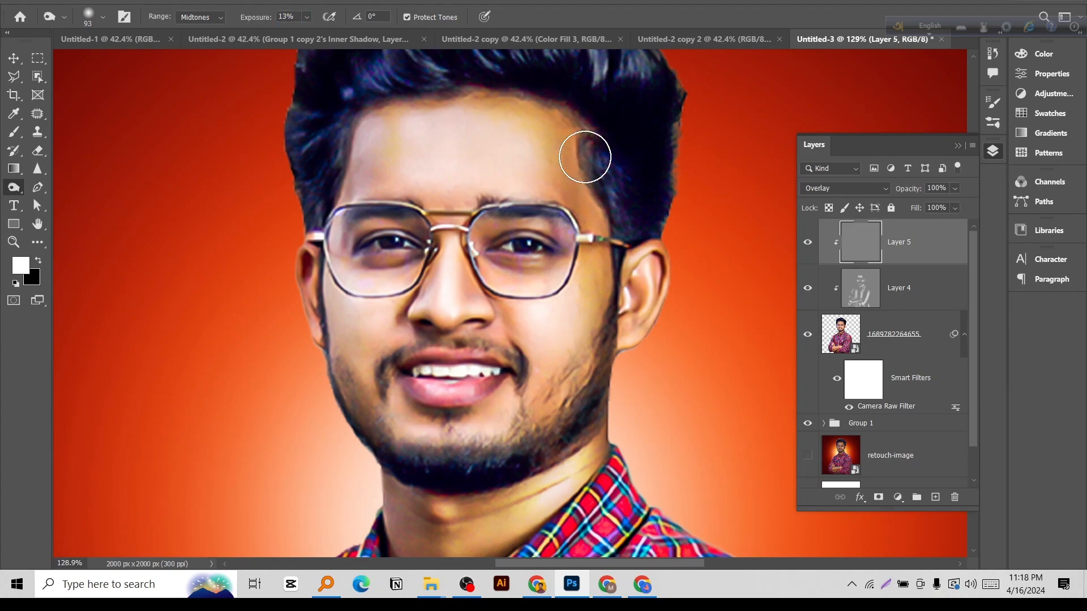
{"action": "left_click_drag", "start_coordinate": [585, 157], "coordinate": [591, 157]}
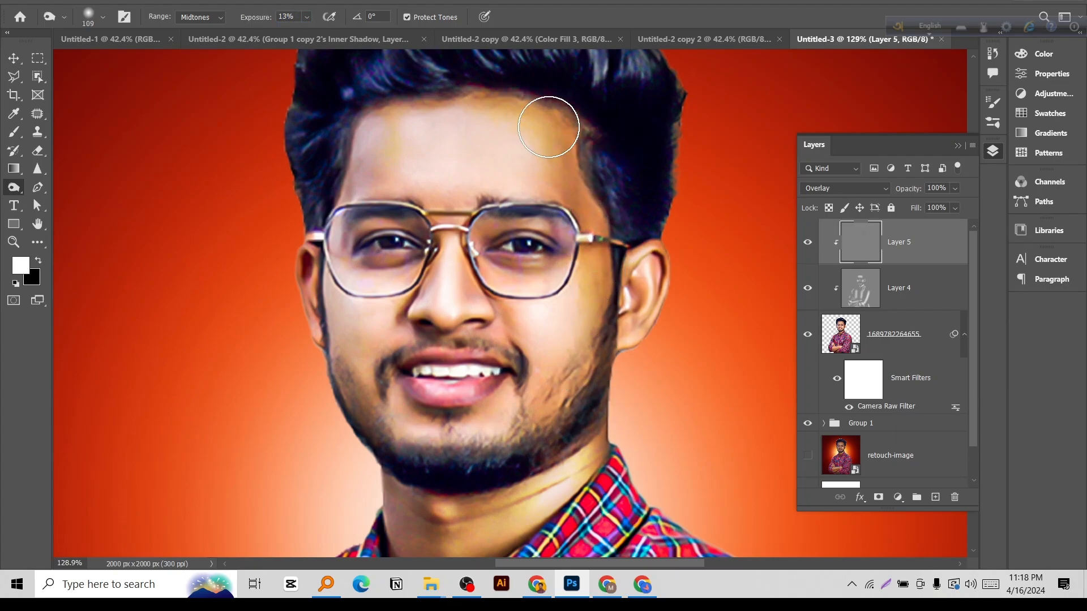
{"action": "mouse_move", "coordinate": [549, 127]}
{"action": "left_mouse_down"}
{"action": "mouse_move", "coordinate": [596, 338]}
{"action": "mouse_move", "coordinate": [628, 320]}
{"action": "left_mouse_up"}
Reduce the burn brush to 72 px and darken the cheek beside the fully visible ear.
{"action": "scroll", "coordinate": [607, 337], "scroll_direction": "up", "scroll_amount": 3}
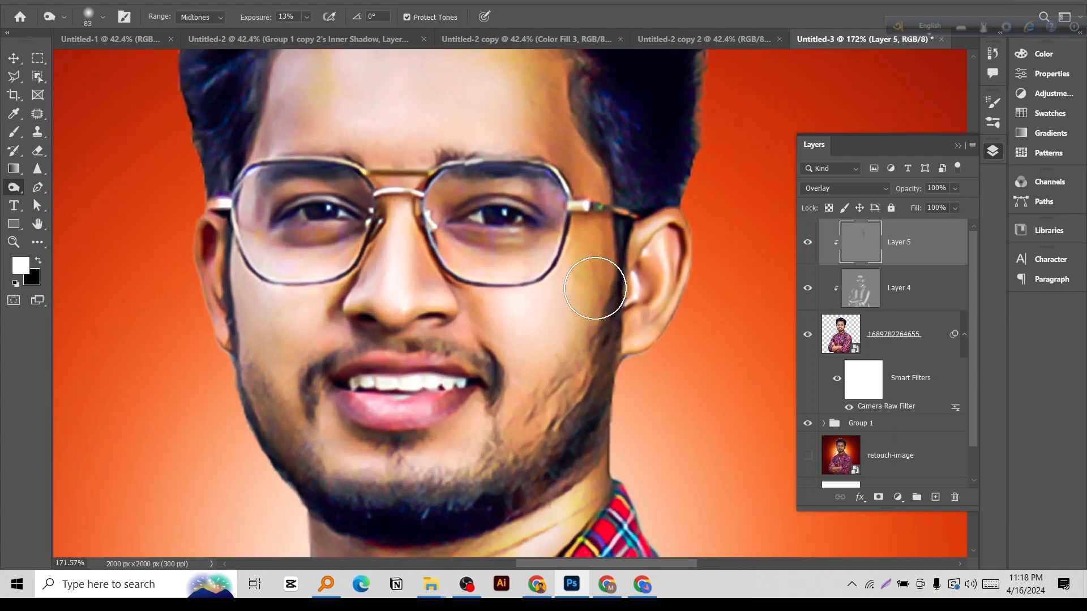
{"action": "left_click_drag", "start_coordinate": [595, 288], "coordinate": [588, 288]}
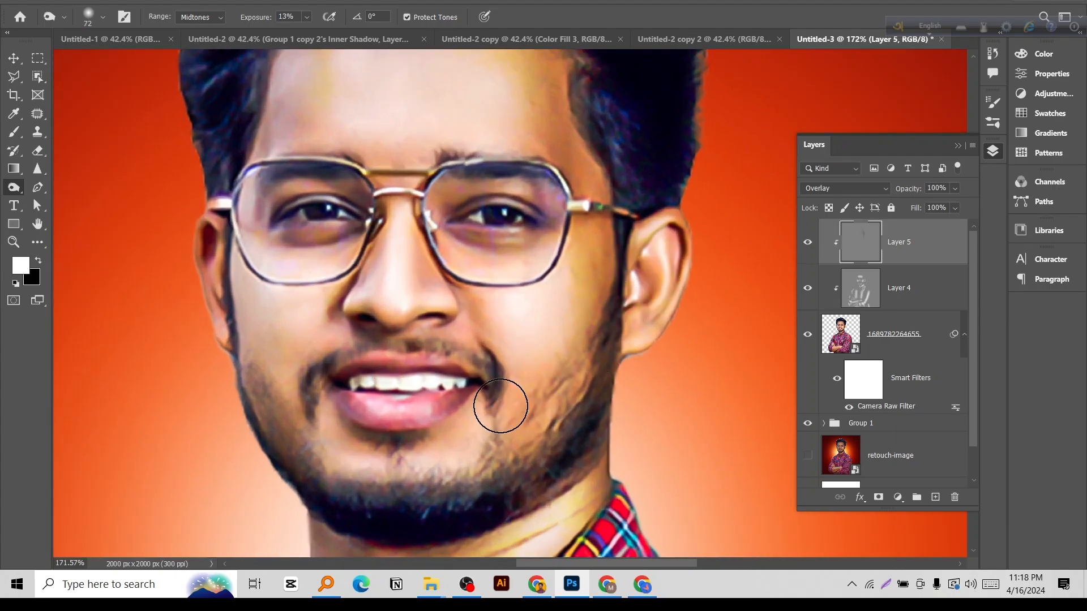
{"action": "left_click_drag", "start_coordinate": [426, 345], "coordinate": [551, 358]}
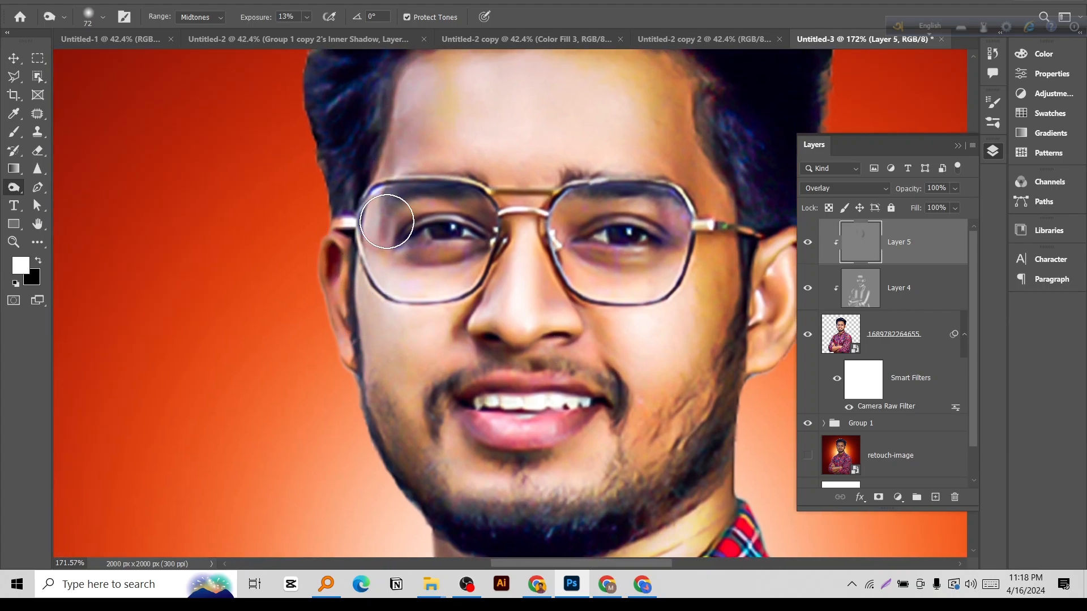
Reduce the burn brush to 42 px and darken the opposite temple, side of the cheek and jaw edge.
{"action": "left_click_drag", "start_coordinate": [402, 120], "coordinate": [396, 107]}
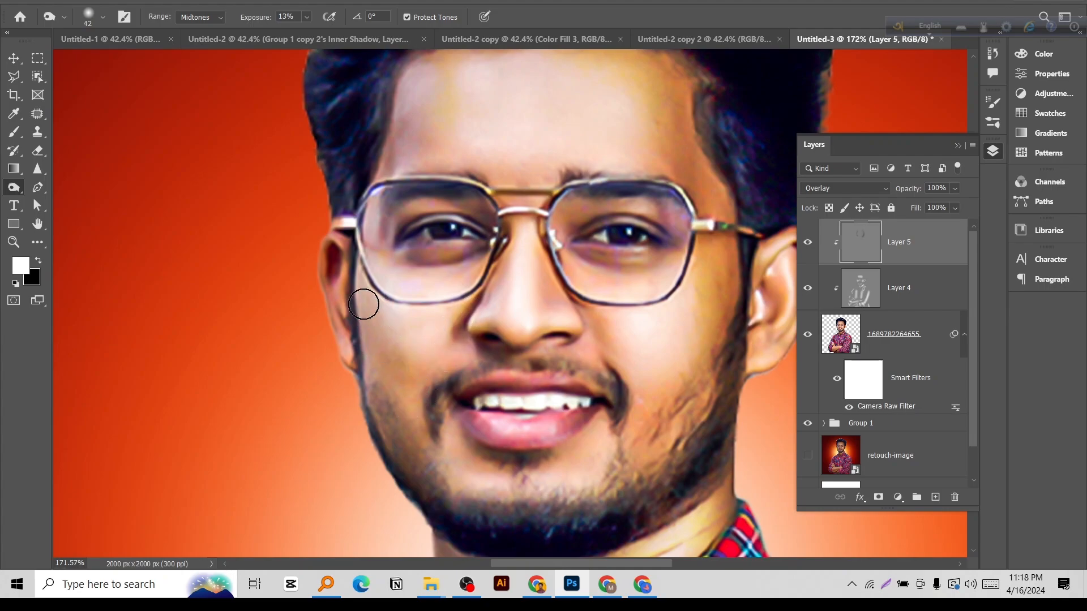
{"action": "scroll", "coordinate": [521, 372], "scroll_direction": "down", "scroll_amount": 4}
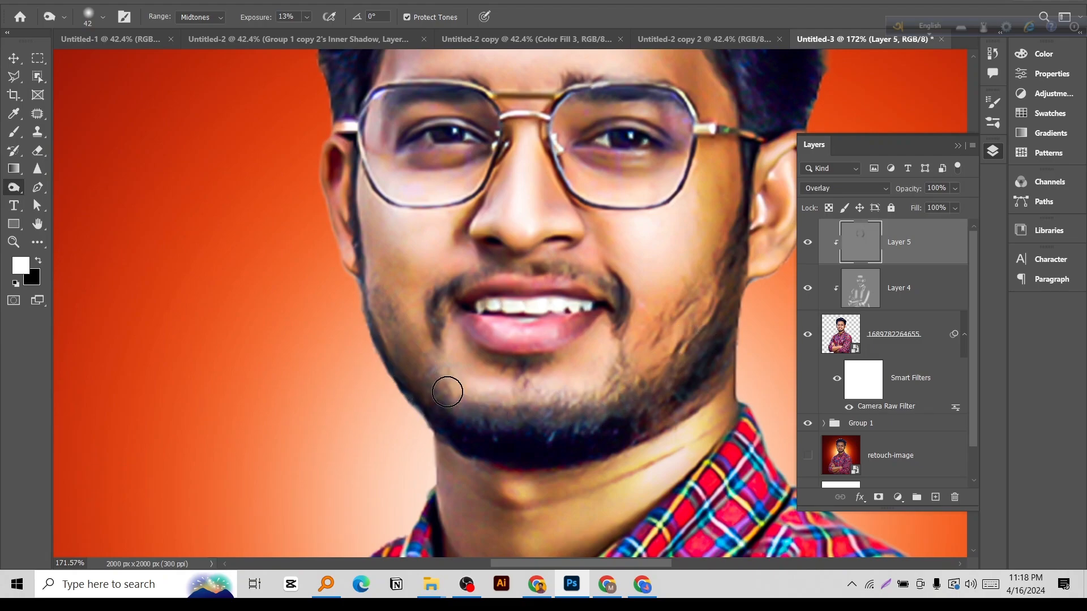
{"action": "scroll", "coordinate": [447, 385], "scroll_direction": "up", "scroll_amount": 4}
Enlarge the burn brush to 58 px and darken the forehead along the hairline.
{"action": "key", "text": "bracketright"}
{"action": "key", "text": "bracketright"}
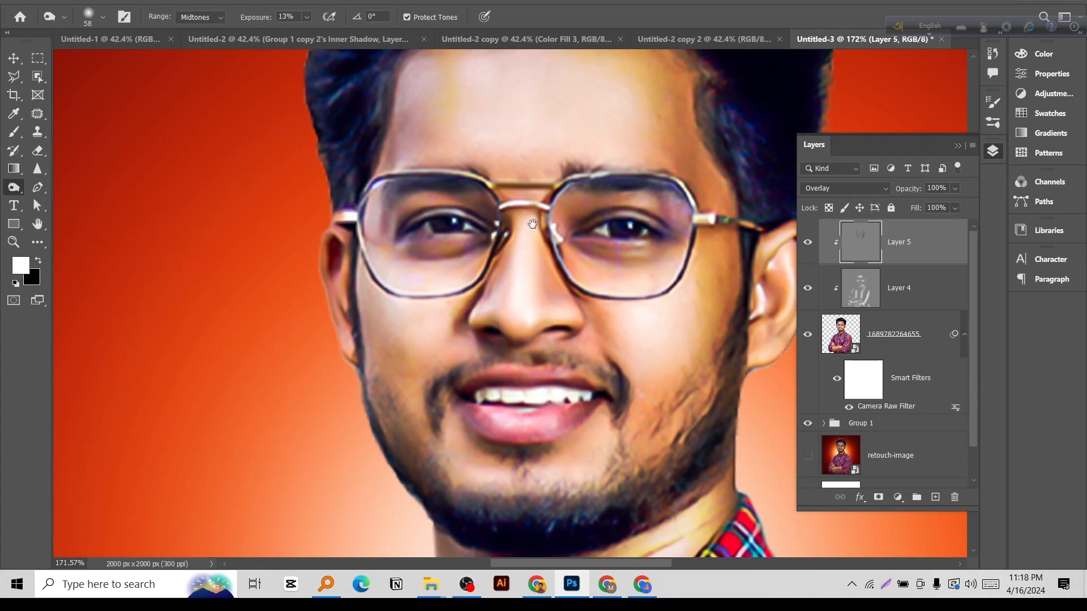
{"action": "scroll", "coordinate": [532, 223], "scroll_direction": "up", "scroll_amount": 3}
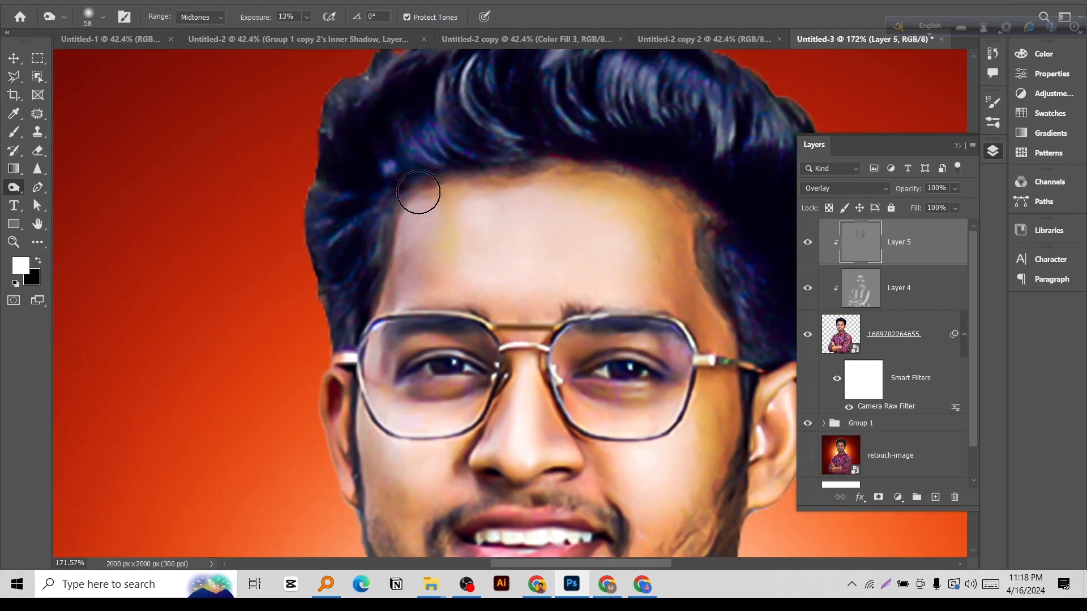
Reduce the burn brush to 14 px and darken the inner contours of the fully visible ear.
{"action": "left_click_drag", "start_coordinate": [587, 324], "coordinate": [457, 133]}
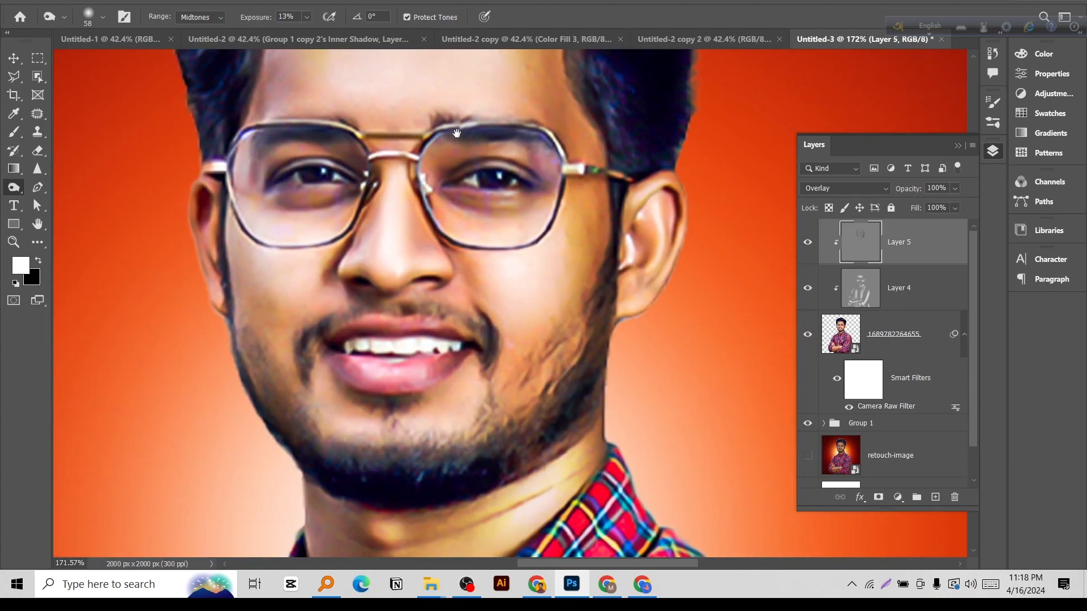
{"action": "scroll", "coordinate": [649, 245], "scroll_direction": "up", "scroll_amount": 4}
{"action": "left_click_drag", "start_coordinate": [647, 240], "coordinate": [629, 228]}
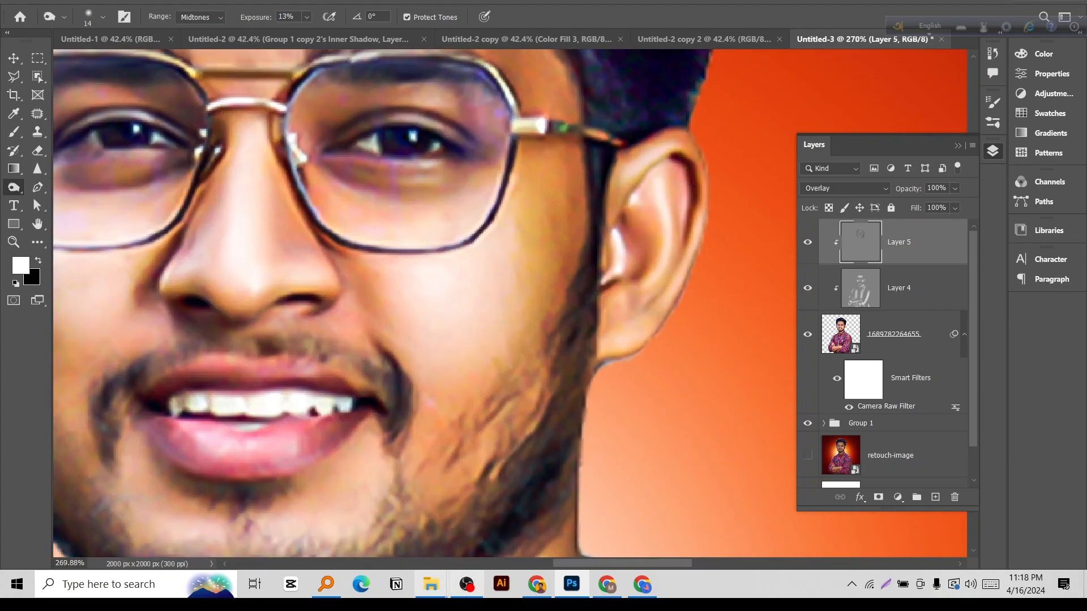
{"action": "left_click", "coordinate": [467, 585]}
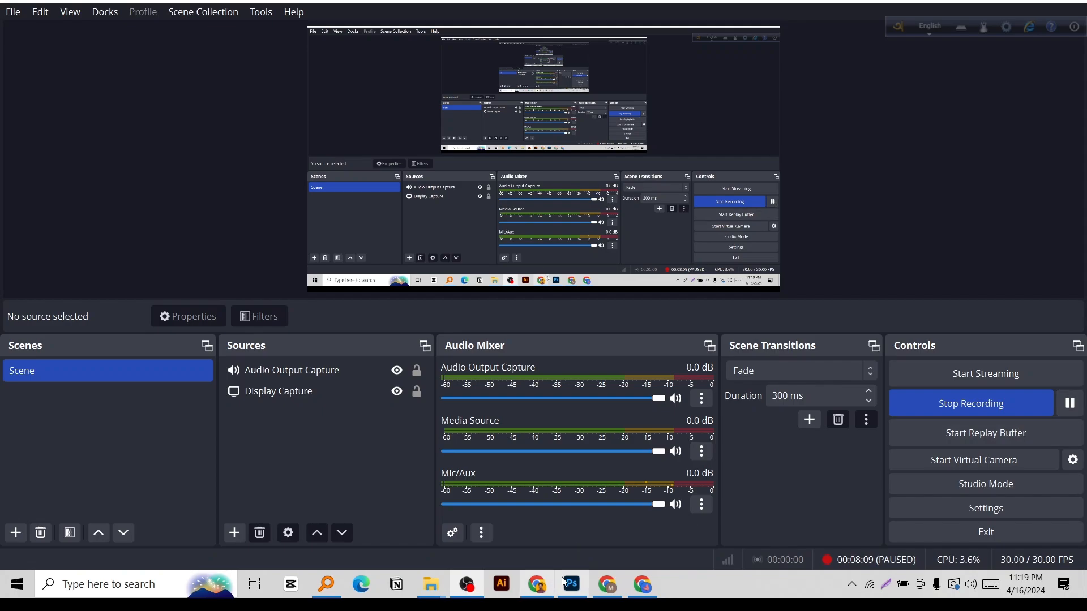
Switch back to Photoshop, enlarge the burn brush to 29 px and darken the neck beside the shirt collar.
{"action": "left_click", "coordinate": [573, 584]}
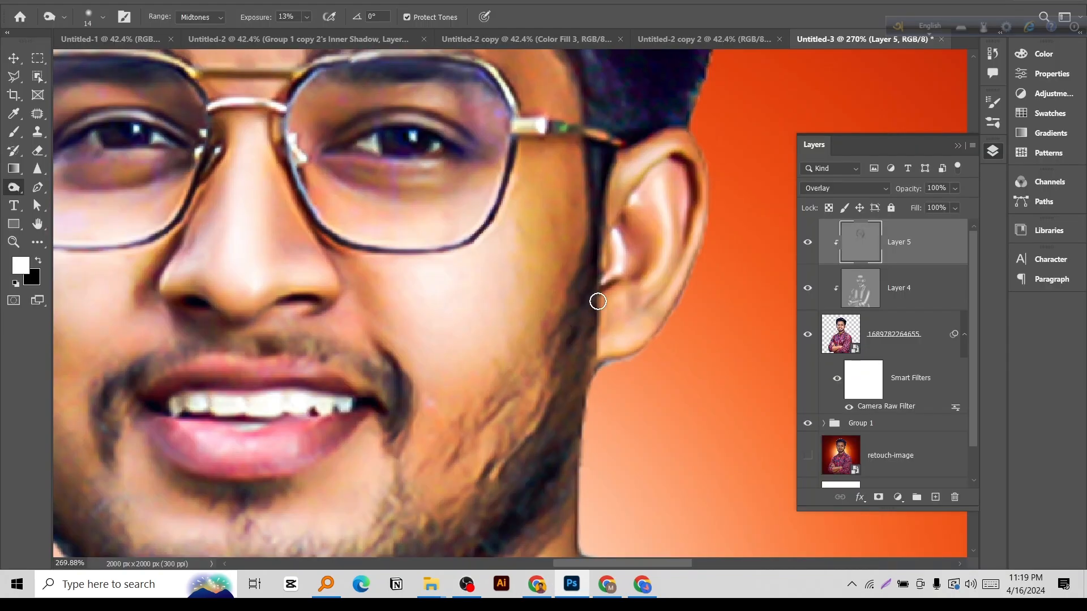
{"action": "scroll", "coordinate": [634, 242], "scroll_direction": "up", "scroll_amount": 2}
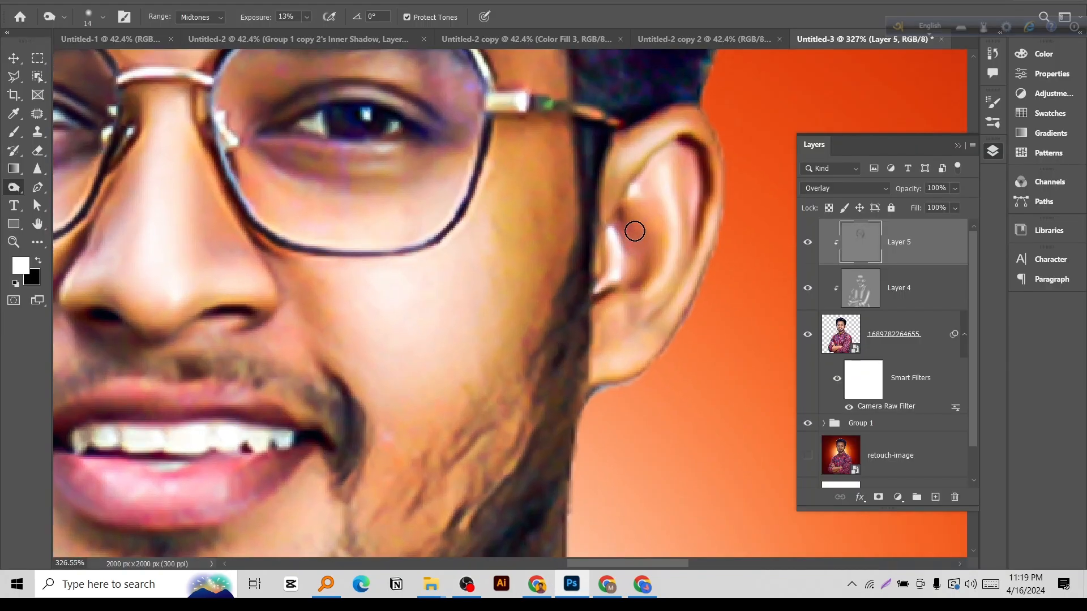
{"action": "mouse_move", "coordinate": [525, 445]}
{"action": "left_mouse_down"}
{"action": "mouse_move", "coordinate": [555, 289]}
{"action": "mouse_move", "coordinate": [602, 307]}
{"action": "left_mouse_up"}
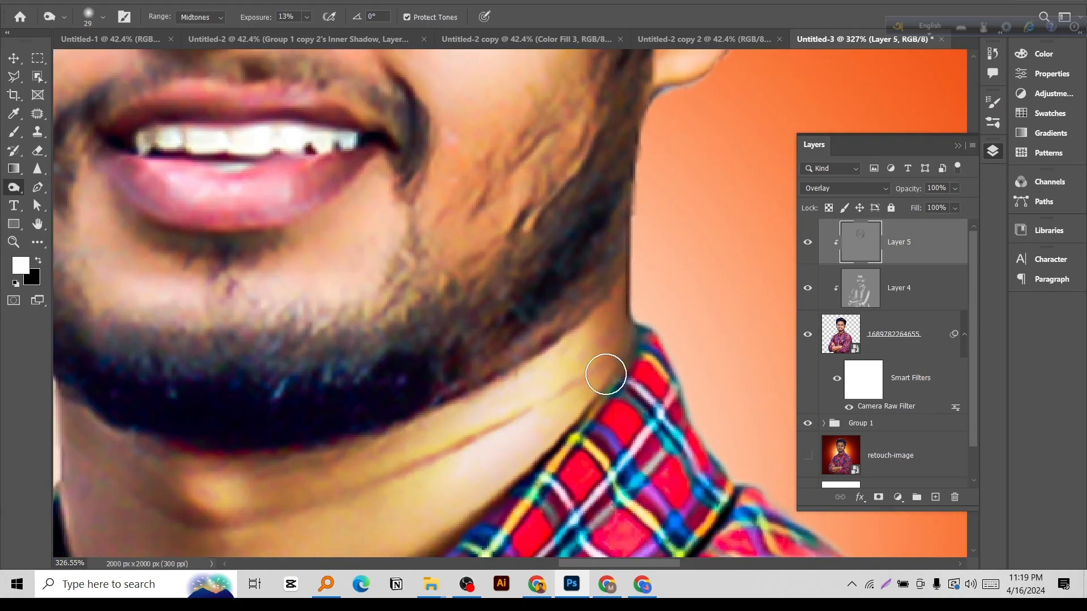
{"action": "scroll", "coordinate": [611, 362], "scroll_direction": "down", "scroll_amount": 6}
{"action": "scroll", "coordinate": [540, 402], "scroll_direction": "down", "scroll_amount": 3}
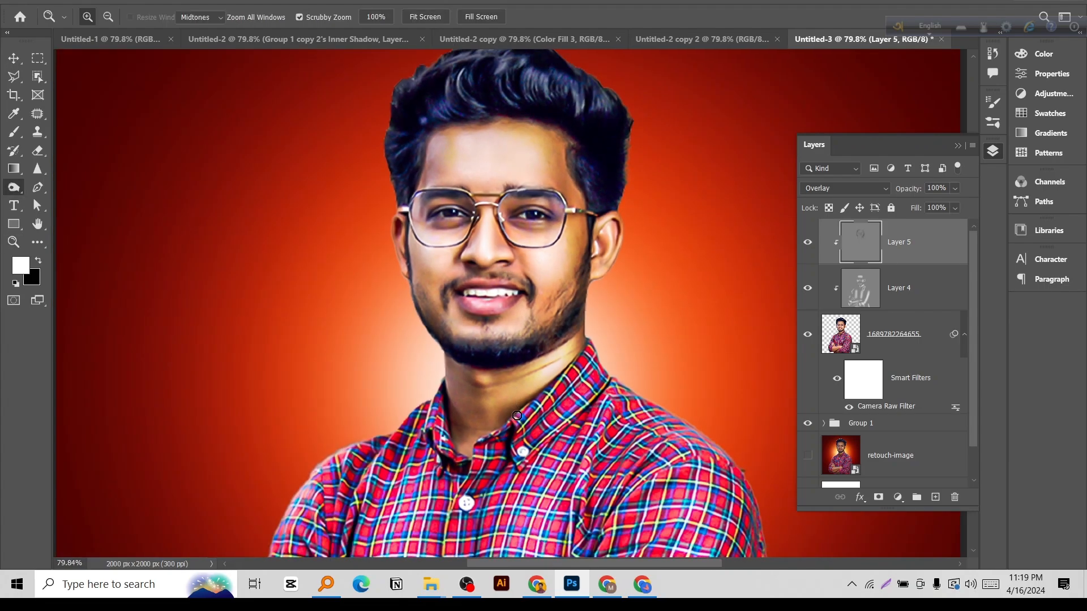
Enlarge the burn brush to 72 px and darken the underside of the upper crossed forearm.
{"action": "mouse_move", "coordinate": [538, 440]}
{"action": "left_mouse_down"}
{"action": "mouse_move", "coordinate": [539, 157]}
{"action": "mouse_move", "coordinate": [559, 56]}
{"action": "left_mouse_up"}
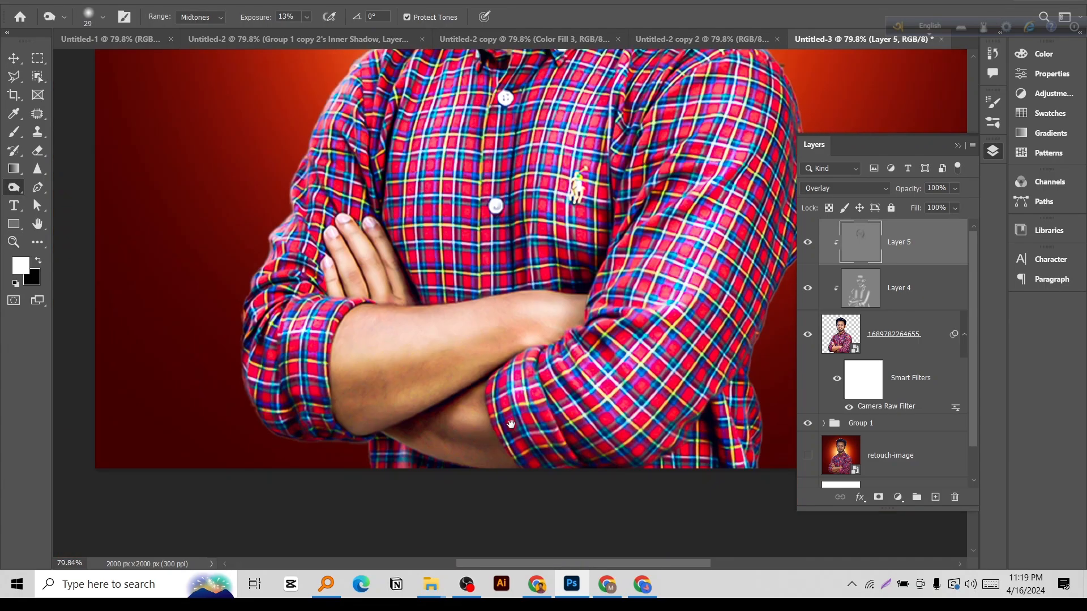
{"action": "scroll", "coordinate": [445, 378], "scroll_direction": "up", "scroll_amount": 4}
{"action": "left_click_drag", "start_coordinate": [398, 361], "coordinate": [430, 372]}
{"action": "mouse_move", "coordinate": [272, 413]}
{"action": "left_mouse_down"}
{"action": "mouse_move", "coordinate": [563, 303]}
{"action": "mouse_move", "coordinate": [482, 335]}
{"action": "mouse_move", "coordinate": [621, 305]}
{"action": "mouse_move", "coordinate": [534, 311]}
{"action": "left_mouse_up"}
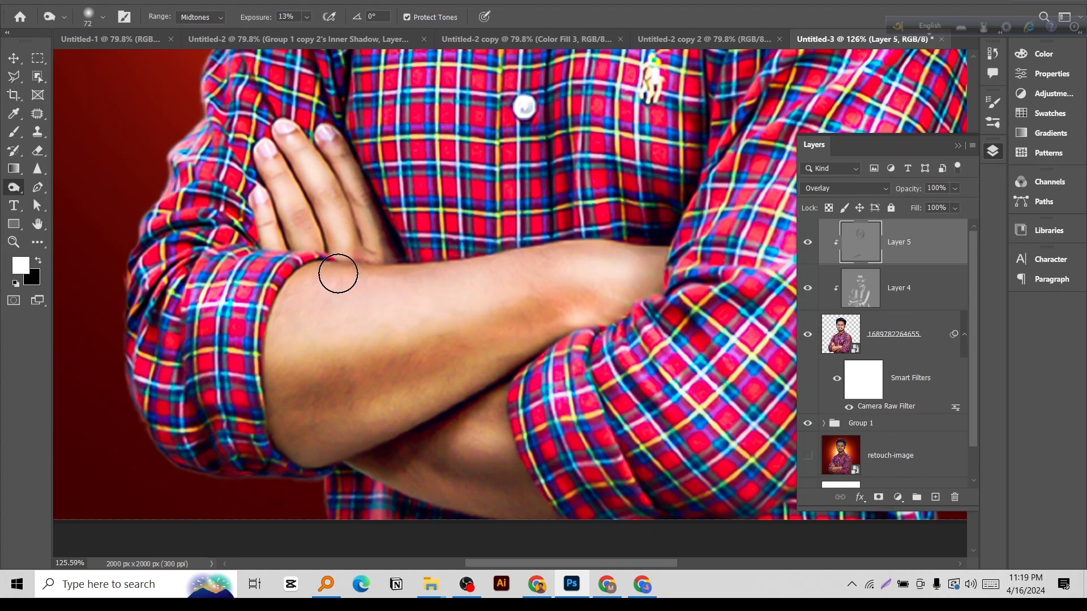
Darken the upper edge and wrist area of the crossed forearm using burn brush sizes of 96 px and 60 px.
{"action": "left_click_drag", "start_coordinate": [337, 270], "coordinate": [378, 274]}
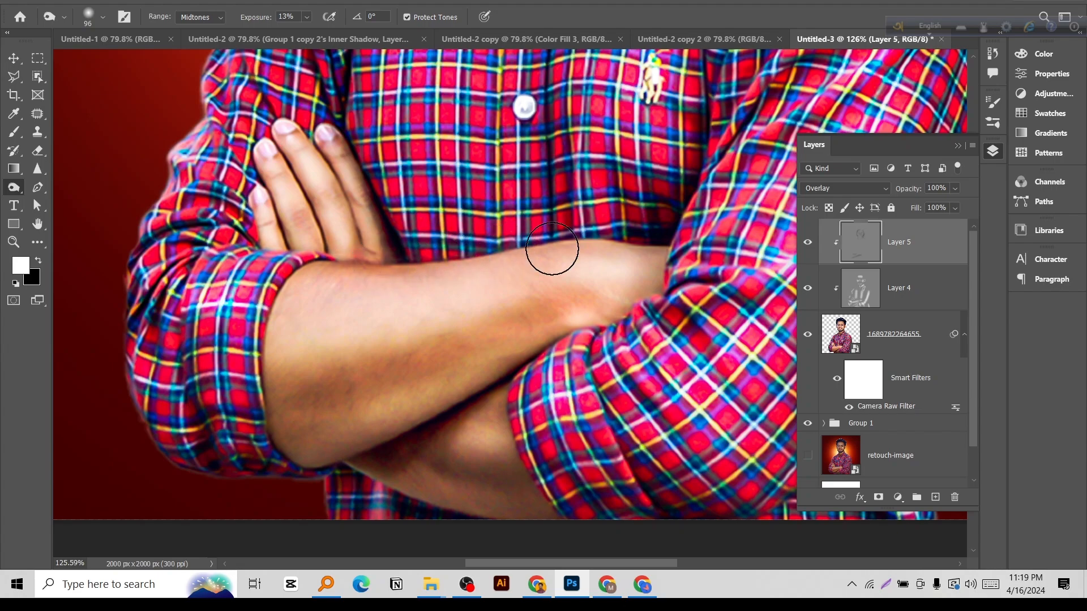
{"action": "scroll", "coordinate": [634, 251], "scroll_direction": "up", "scroll_amount": 2}
{"action": "left_click_drag", "start_coordinate": [384, 271], "coordinate": [369, 271]}
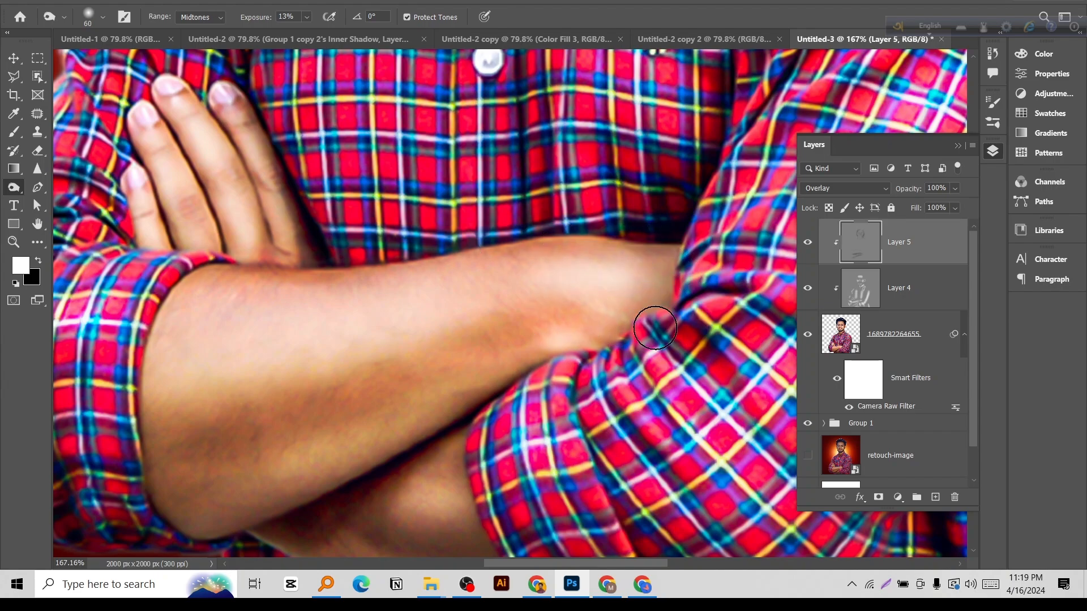
{"action": "left_click_drag", "start_coordinate": [516, 425], "coordinate": [690, 140]}
Enlarge the burn brush to 108 px and darken the lower forearm and the bottom of the adjoining sleeve.
{"action": "left_click_drag", "start_coordinate": [515, 264], "coordinate": [551, 277]}
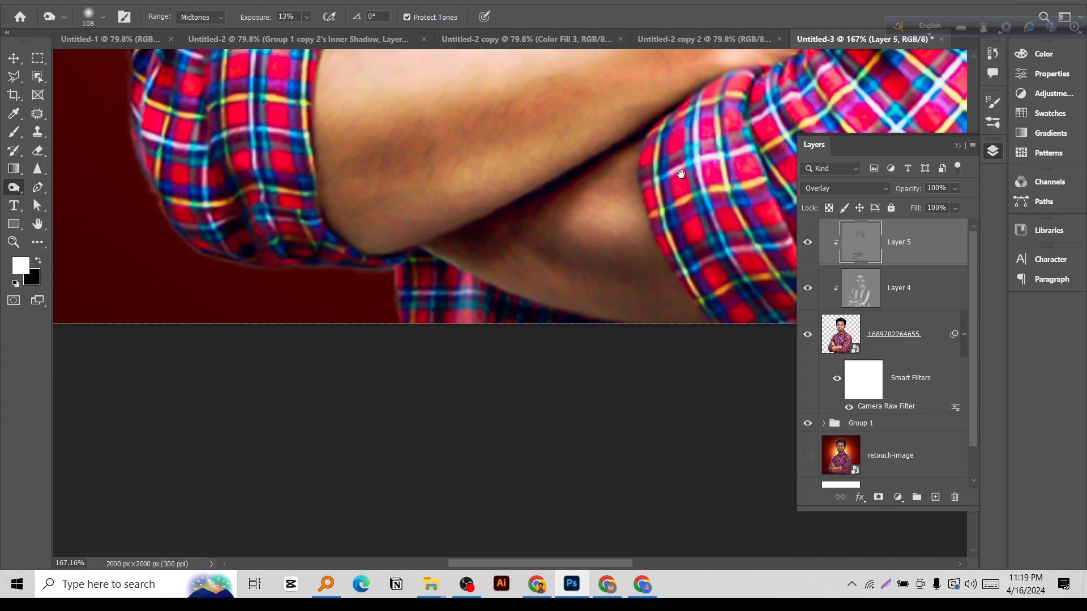
{"action": "left_click_drag", "start_coordinate": [682, 173], "coordinate": [532, 175]}
{"action": "left_click_drag", "start_coordinate": [625, 247], "coordinate": [451, 261]}
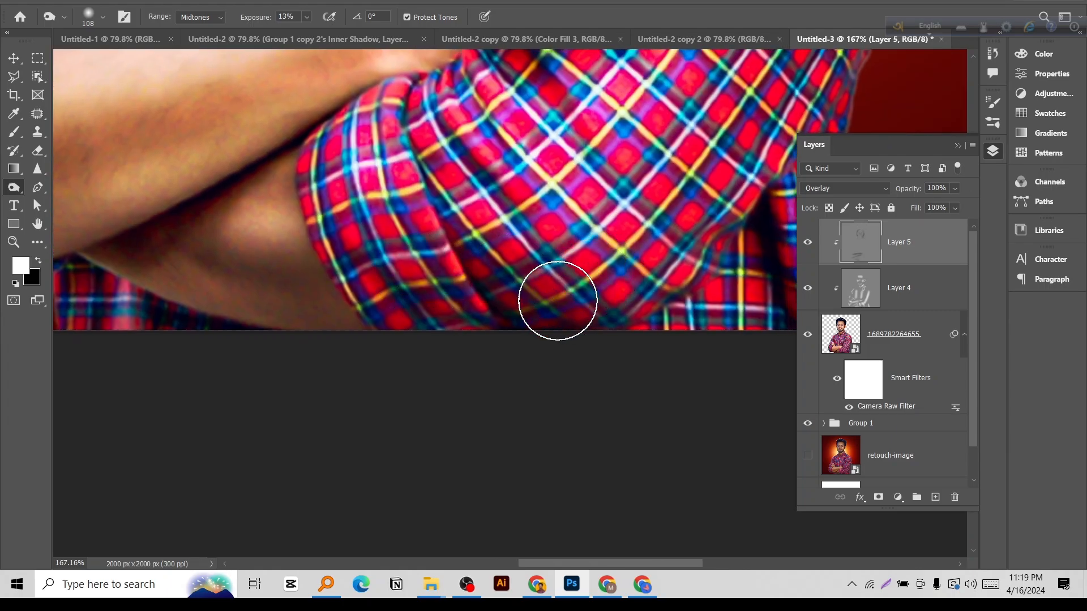
{"action": "left_click_drag", "start_coordinate": [671, 253], "coordinate": [586, 317]}
Enlarge the burn brush to 254 px and darken the outer sleeve and lower side of the shirt.
{"action": "scroll", "coordinate": [589, 310], "scroll_direction": "down", "scroll_amount": 4}
{"action": "scroll", "coordinate": [588, 309], "scroll_direction": "down", "scroll_amount": 3}
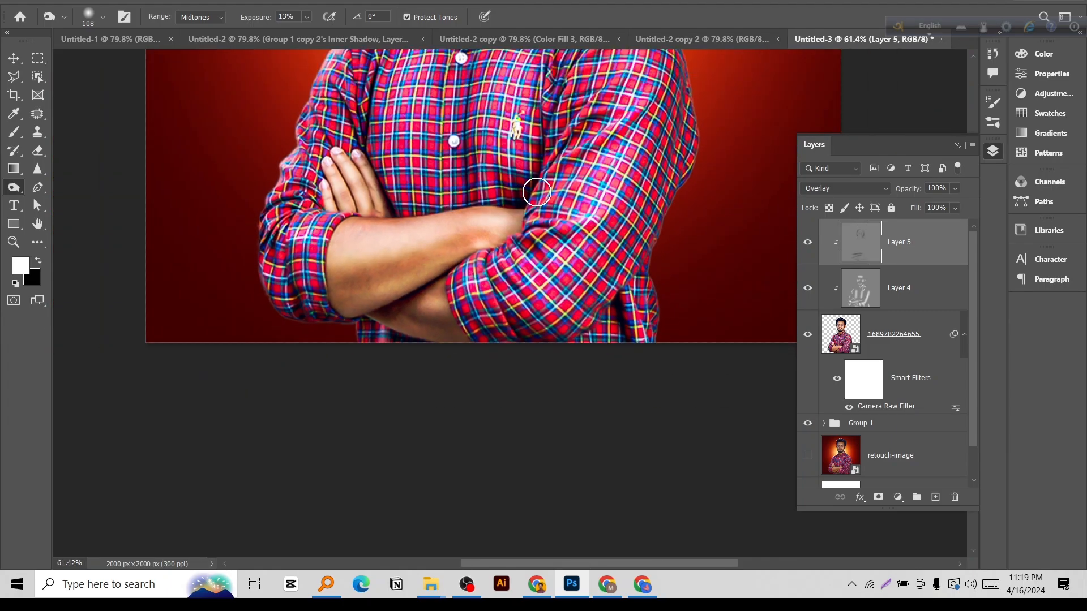
{"action": "left_click_drag", "start_coordinate": [537, 192], "coordinate": [577, 192]}
{"action": "left_click_drag", "start_coordinate": [655, 195], "coordinate": [656, 378]}
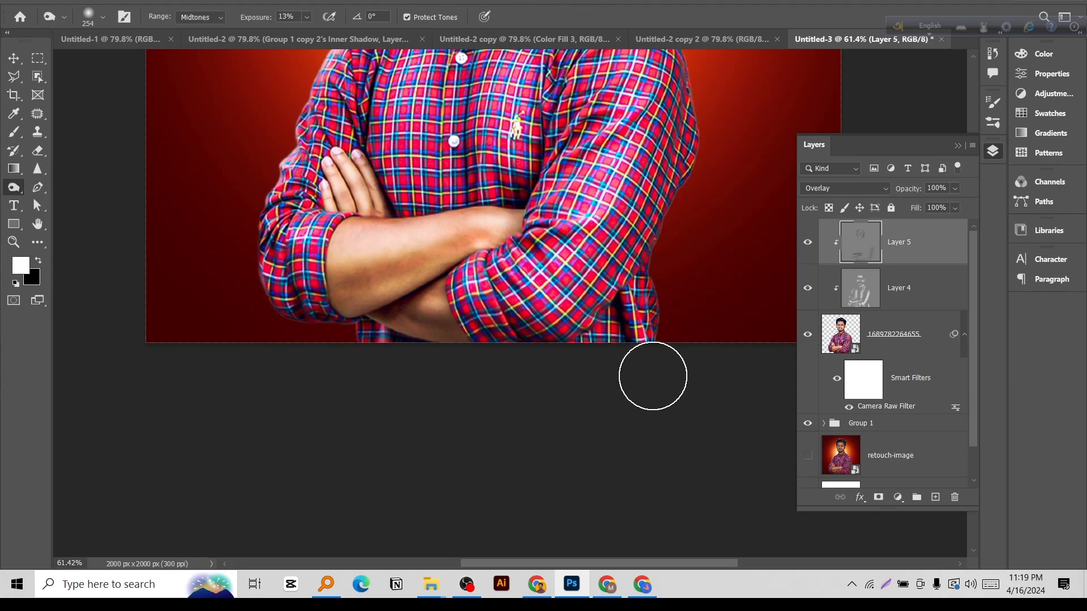
{"action": "left_click_drag", "start_coordinate": [580, 227], "coordinate": [628, 352]}
Burn the shirt's folds and sleeve shadows at 32% exposure, using brush sizes of 147 px and 109 px.
{"action": "mouse_move", "coordinate": [454, 193]}
{"action": "left_mouse_down"}
{"action": "mouse_move", "coordinate": [416, 190]}
{"action": "mouse_move", "coordinate": [440, 205]}
{"action": "mouse_move", "coordinate": [426, 207]}
{"action": "left_mouse_up"}
{"action": "scroll", "coordinate": [579, 151], "scroll_direction": "up", "scroll_amount": 2}
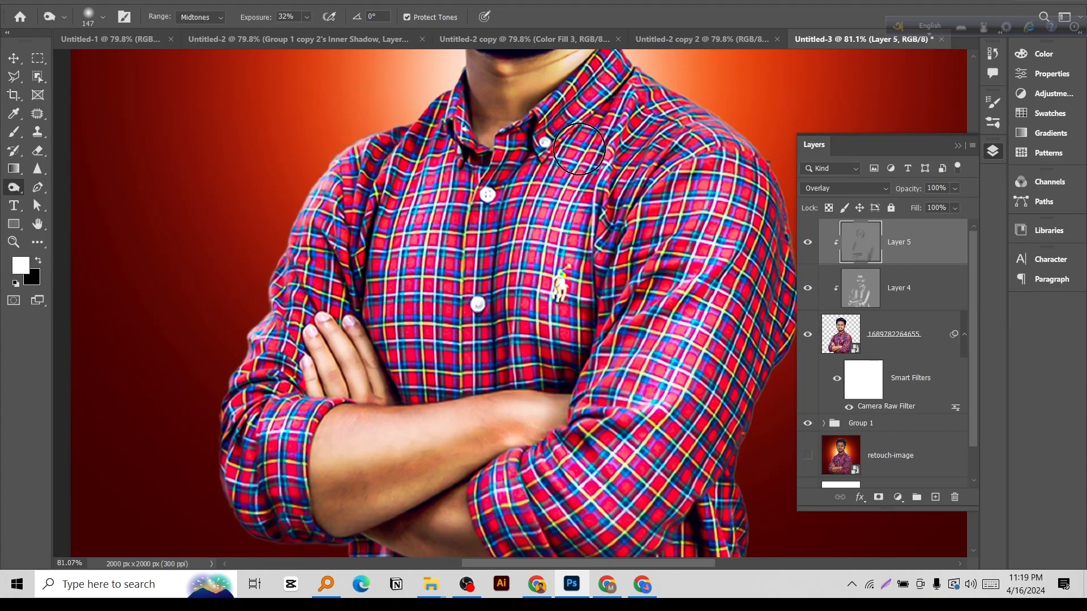
{"action": "left_click_drag", "start_coordinate": [628, 92], "coordinate": [612, 91]}
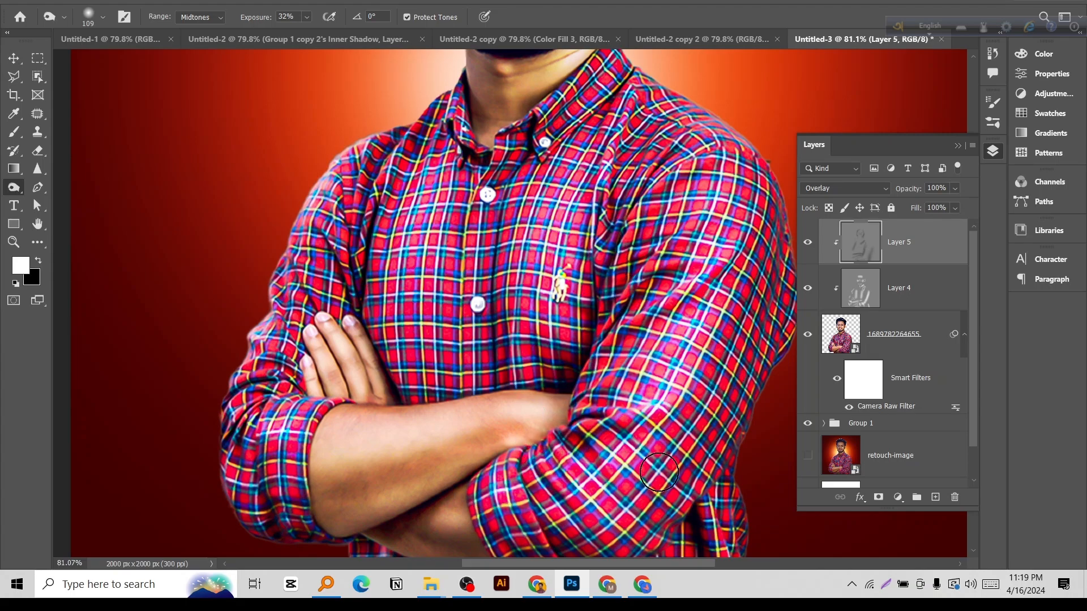
{"action": "left_click_drag", "start_coordinate": [596, 503], "coordinate": [653, 440]}
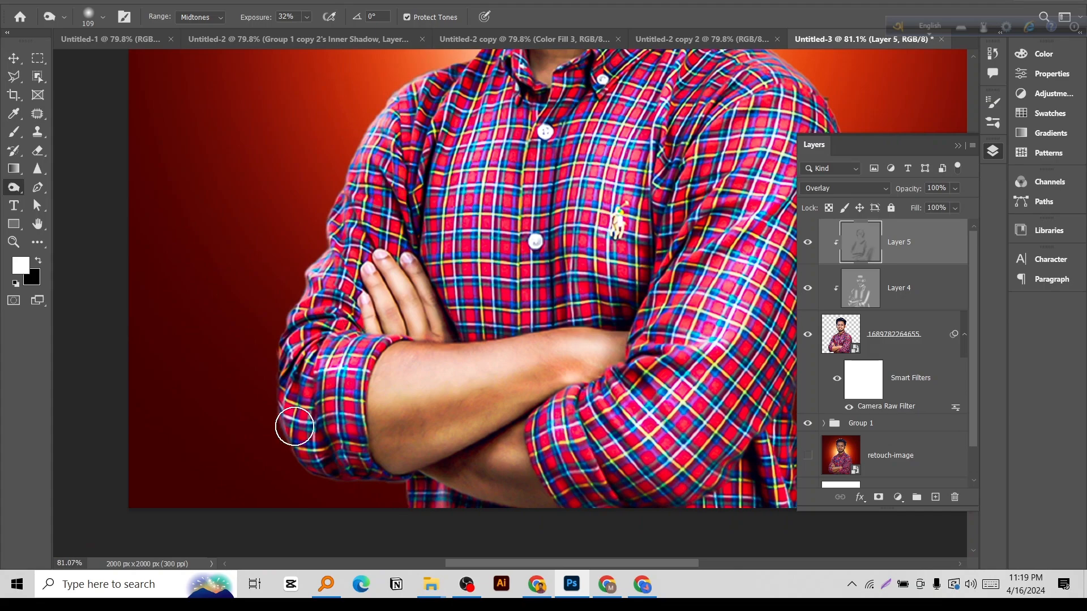
{"action": "left_click_drag", "start_coordinate": [444, 310], "coordinate": [362, 311]}
Compare the whole portrait with and without the burn shading by toggling Layer 5's visibility.
{"action": "left_click_drag", "start_coordinate": [587, 223], "coordinate": [577, 301]}
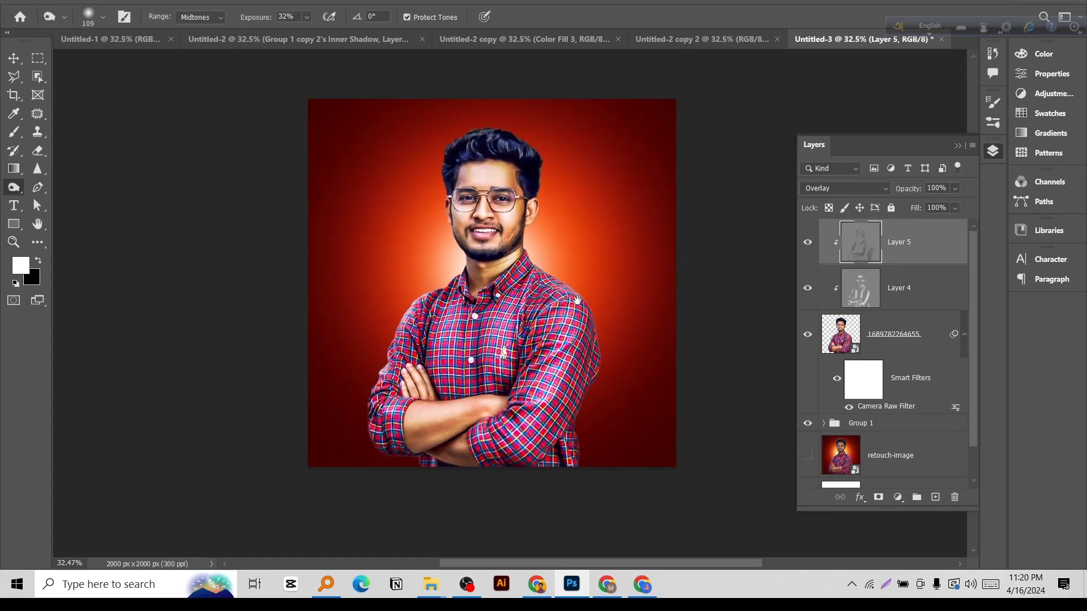
{"action": "mouse_move", "coordinate": [452, 177]}
{"action": "left_mouse_down"}
{"action": "mouse_move", "coordinate": [465, 176]}
{"action": "mouse_move", "coordinate": [457, 176]}
{"action": "left_mouse_up"}
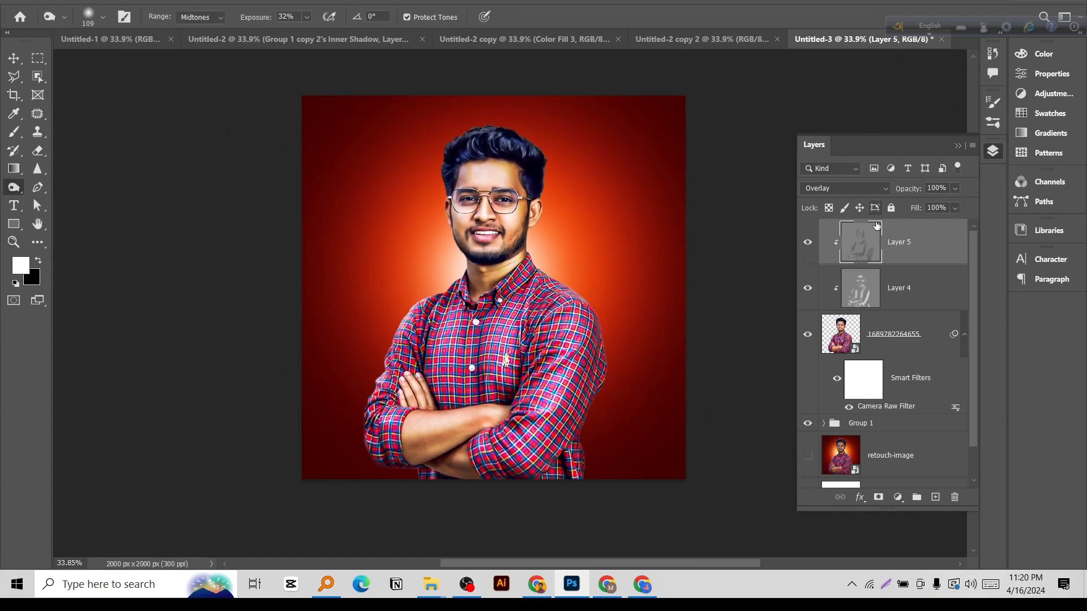
{"action": "left_click", "coordinate": [808, 242]}
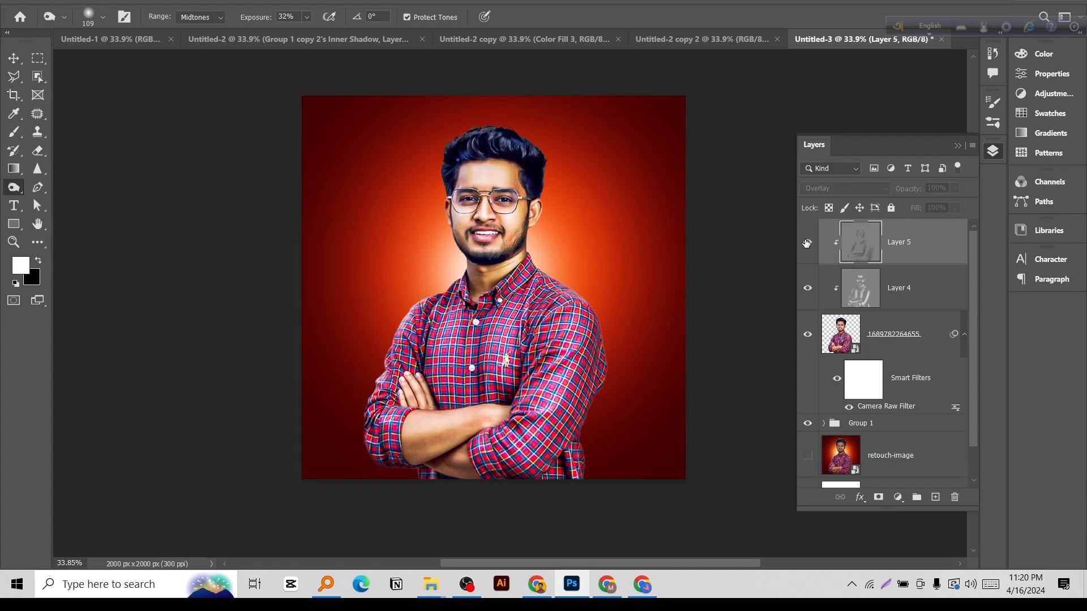
{"action": "left_click", "coordinate": [807, 242]}
{"action": "left_click", "coordinate": [807, 243]}
{"action": "left_click", "coordinate": [807, 242]}
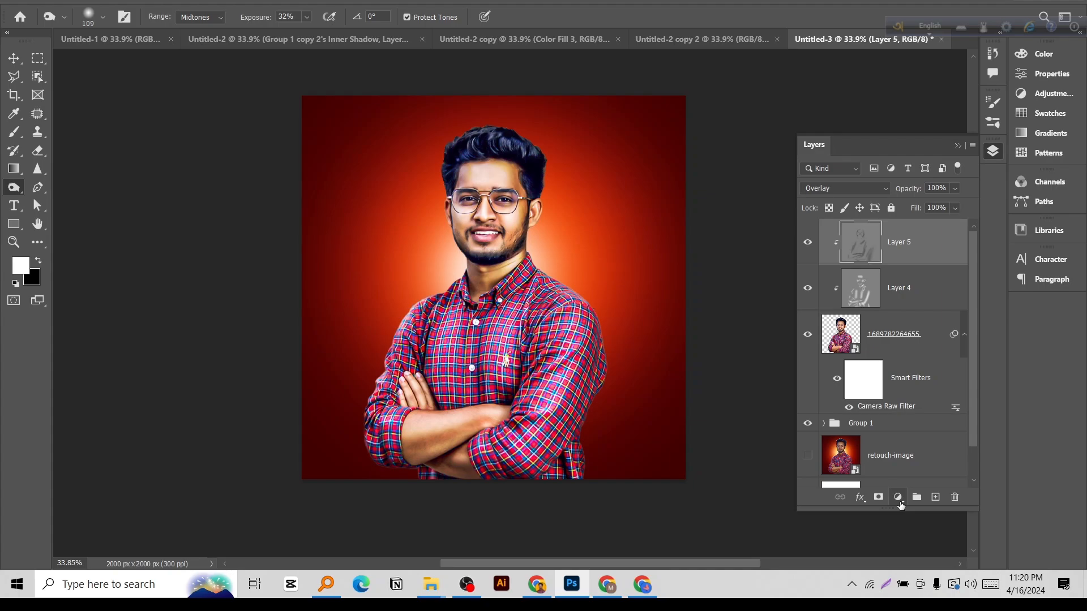
Add a Color Lookup adjustment layer using FoggyNight.3DL and clip it to the portrait layers.
{"action": "left_click", "coordinate": [900, 500]}
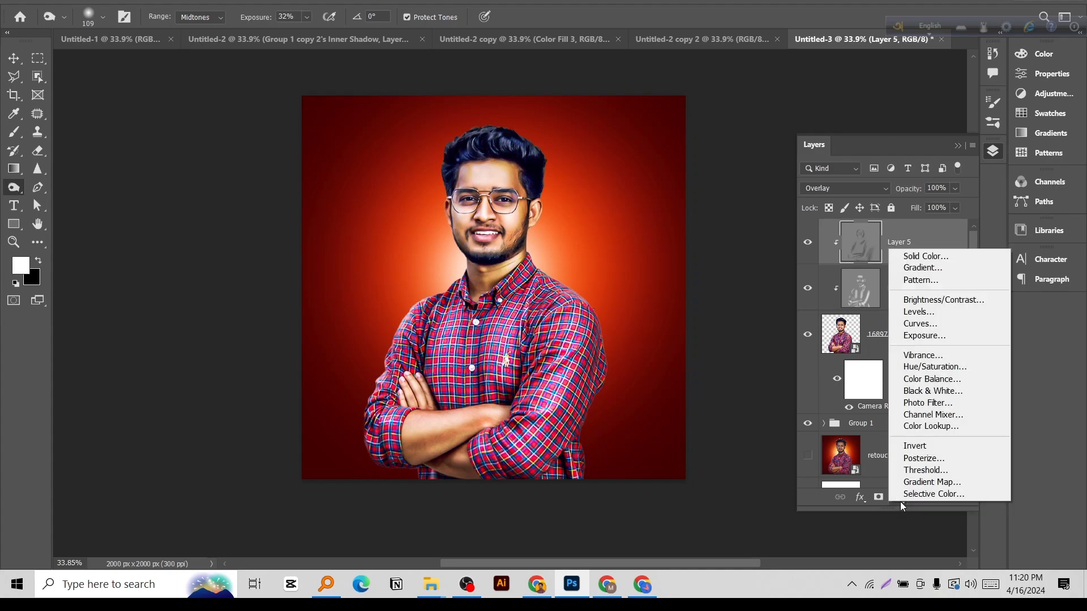
{"action": "left_click", "coordinate": [926, 426]}
{"action": "left_click", "coordinate": [898, 96]}
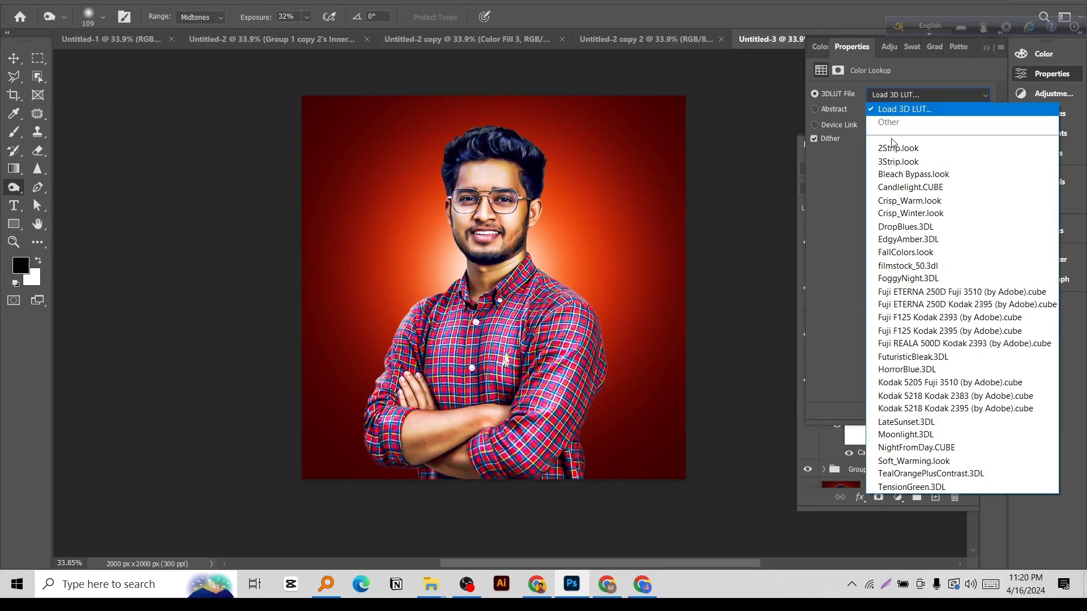
{"action": "left_click", "coordinate": [878, 277]}
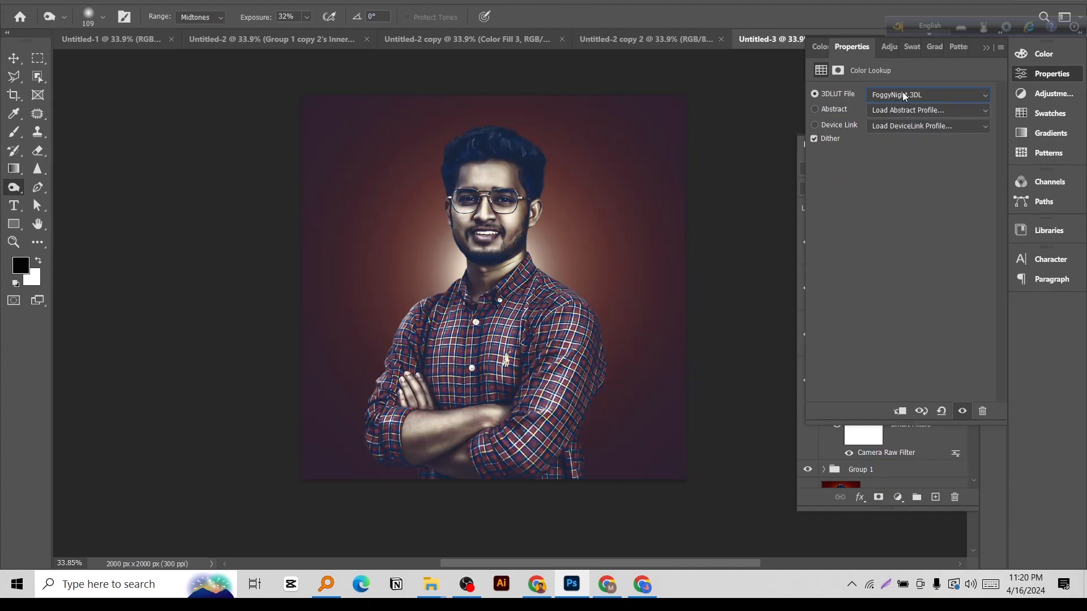
{"action": "left_click", "coordinate": [987, 49]}
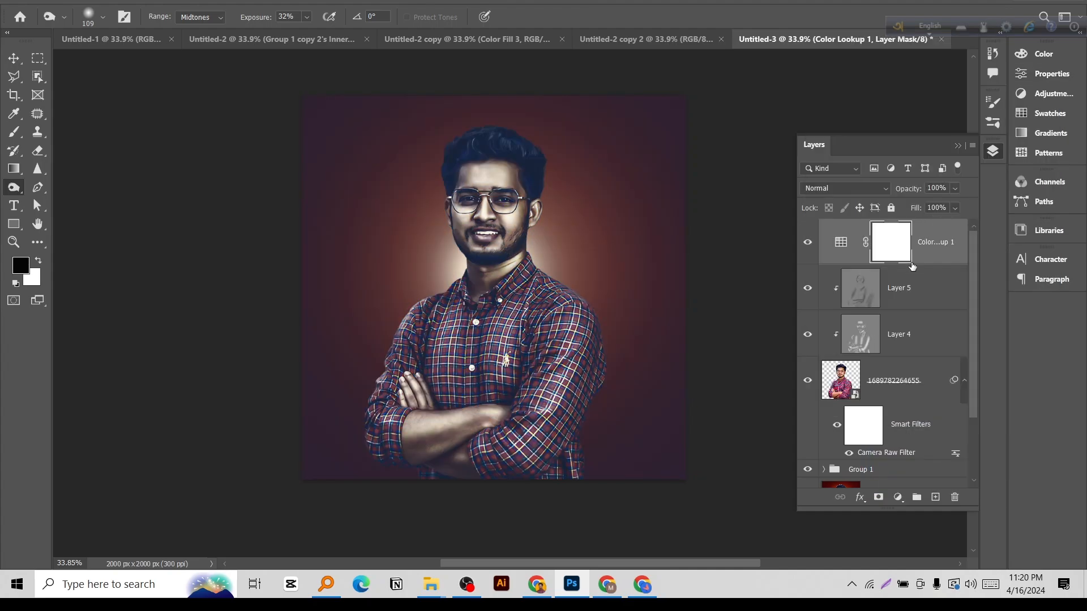
{"action": "left_click", "coordinate": [861, 261], "text": "alt"}
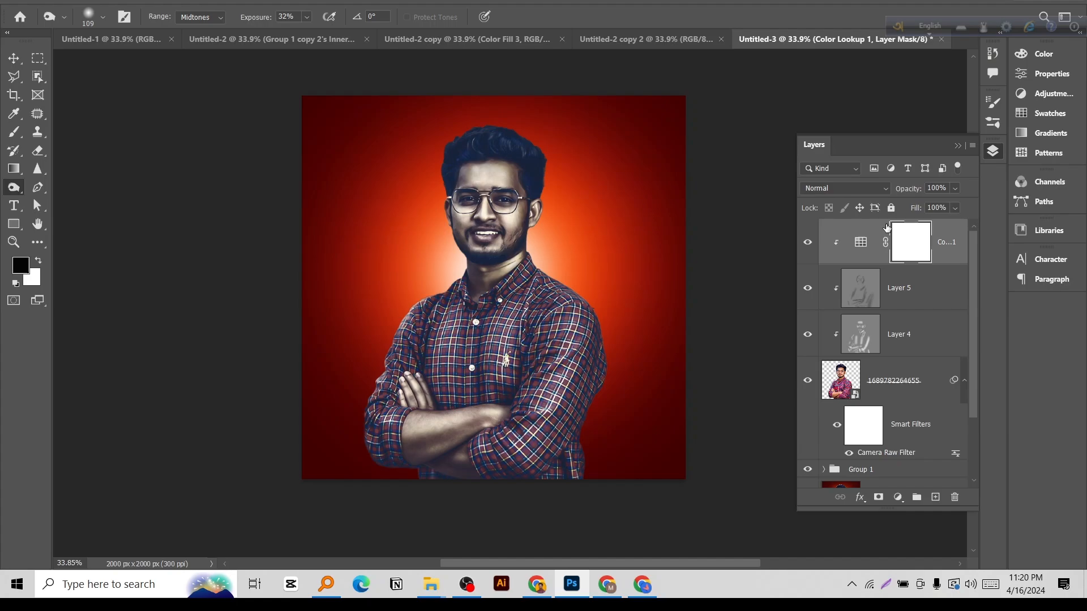
Try the Overlay blend mode on the Color Lookup layer and return it to Normal.
{"action": "left_click", "coordinate": [858, 188]}
{"action": "left_click", "coordinate": [810, 363]}
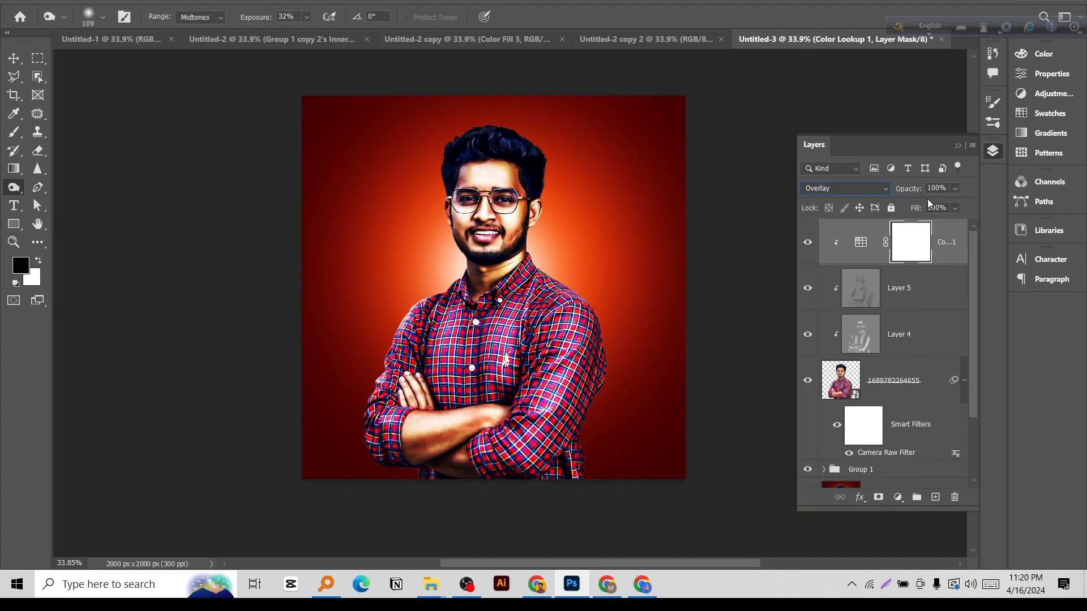
{"action": "left_click", "coordinate": [867, 189]}
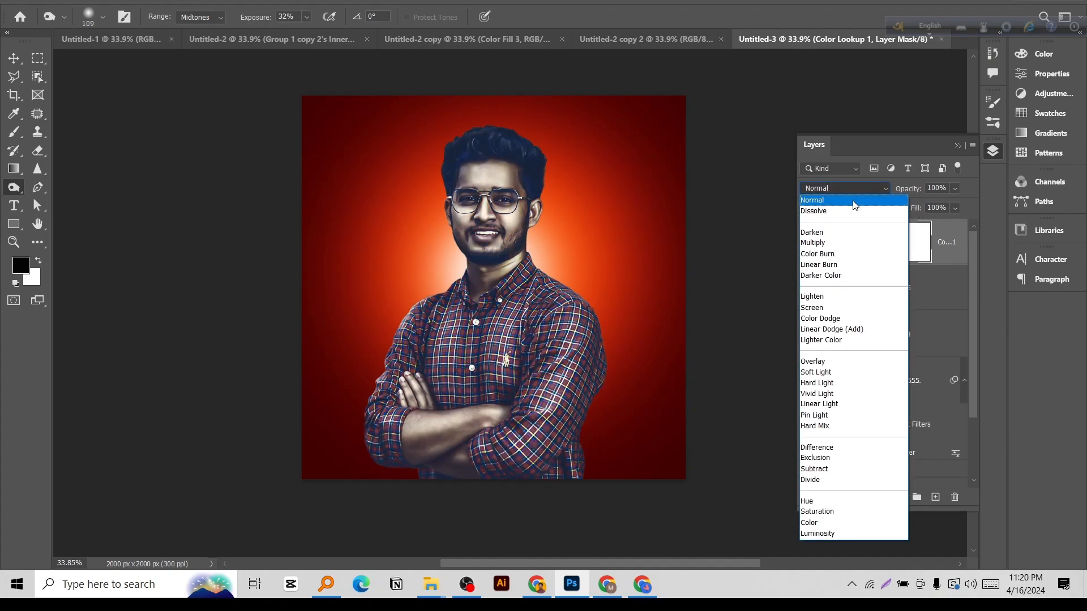
{"action": "left_click", "coordinate": [855, 198]}
Reduce the Color Lookup layer's fill to 11% and switch to the Move tool.
{"action": "left_click_drag", "start_coordinate": [914, 211], "coordinate": [594, 258]}
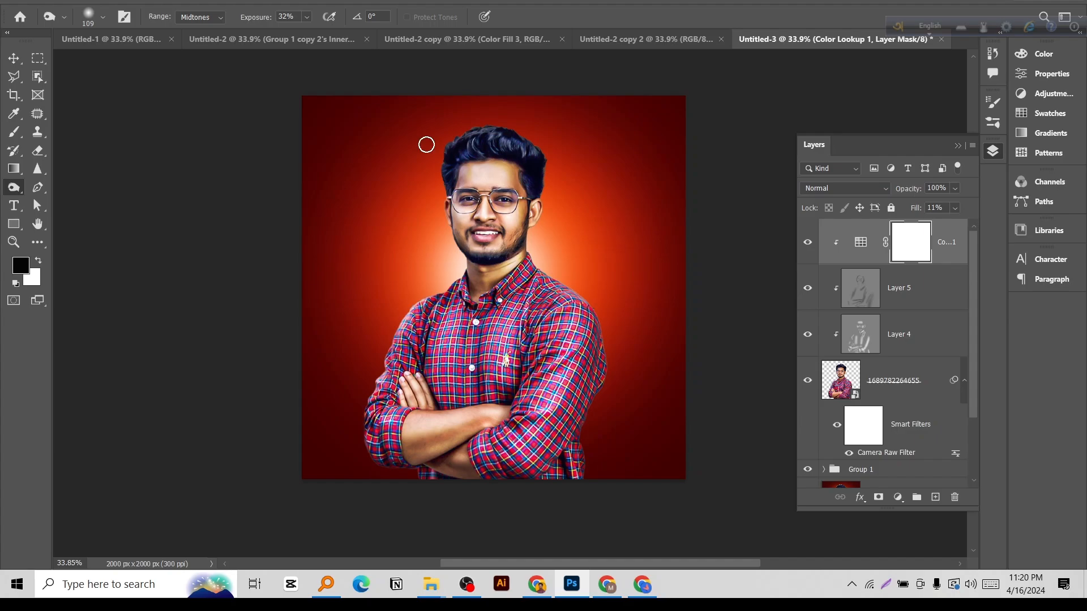
{"action": "left_click", "coordinate": [14, 58]}
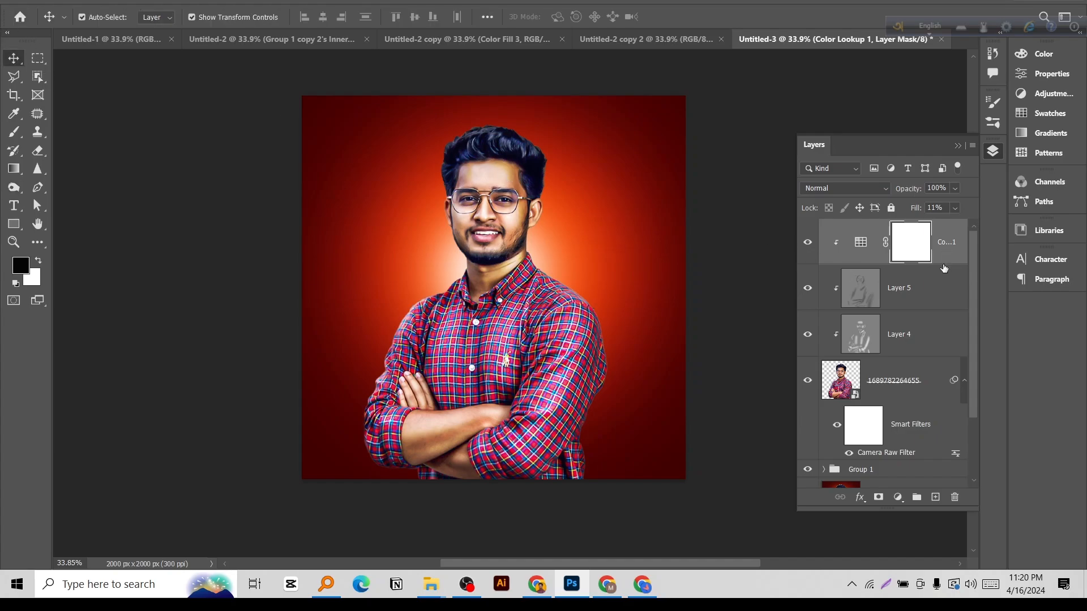
Add a clipped Color Balance adjustment layer and set the yellow-blue balance of its shadows to -5.
{"action": "left_click", "coordinate": [900, 504]}
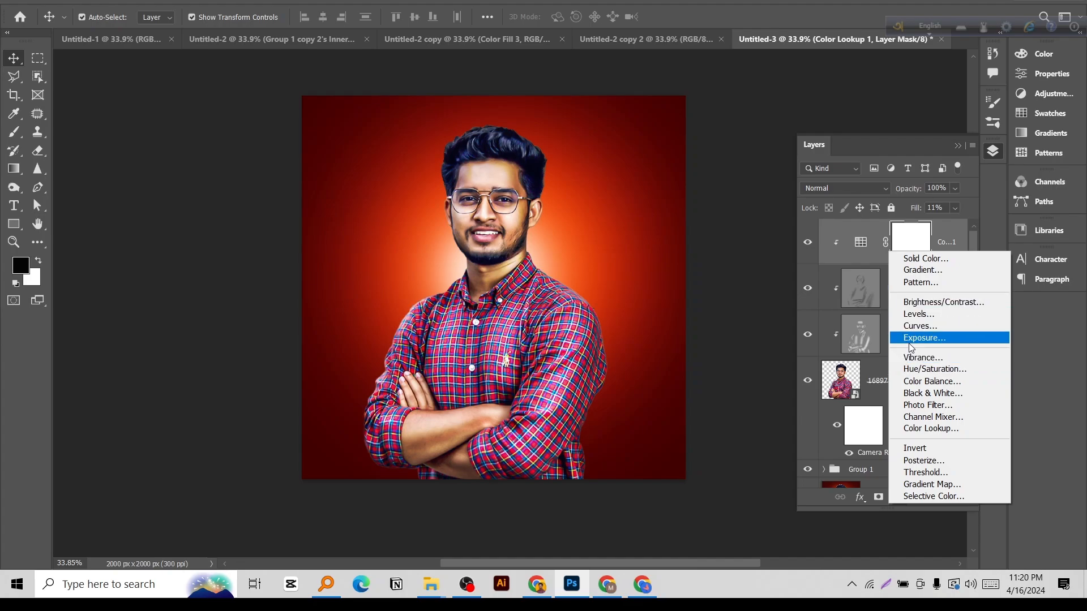
{"action": "left_click", "coordinate": [918, 382]}
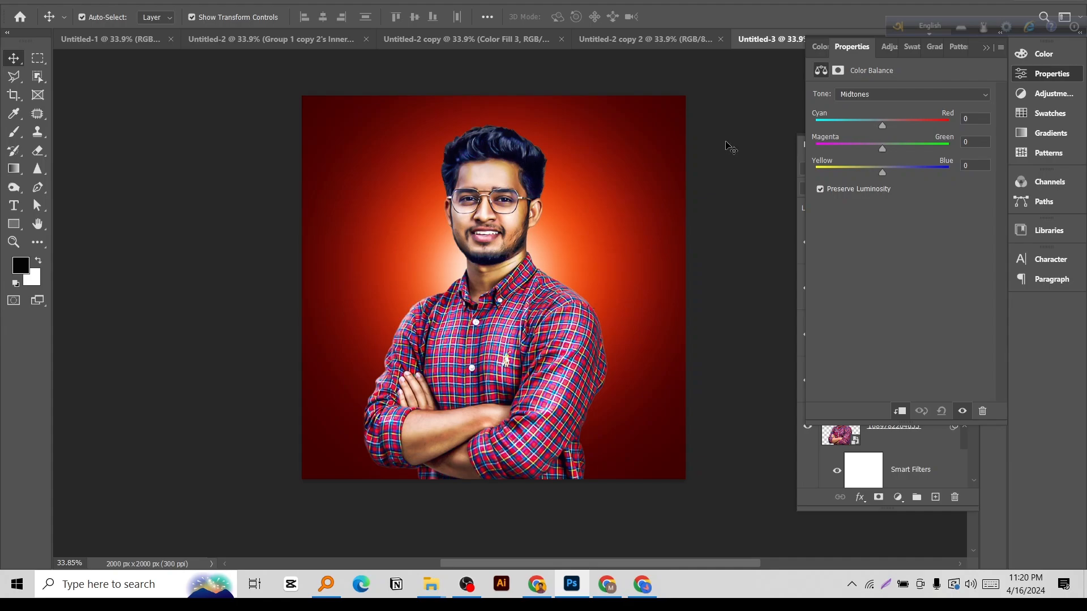
{"action": "left_click", "coordinate": [863, 99]}
{"action": "left_click", "coordinate": [860, 108]}
{"action": "left_click_drag", "start_coordinate": [882, 123], "coordinate": [883, 123]}
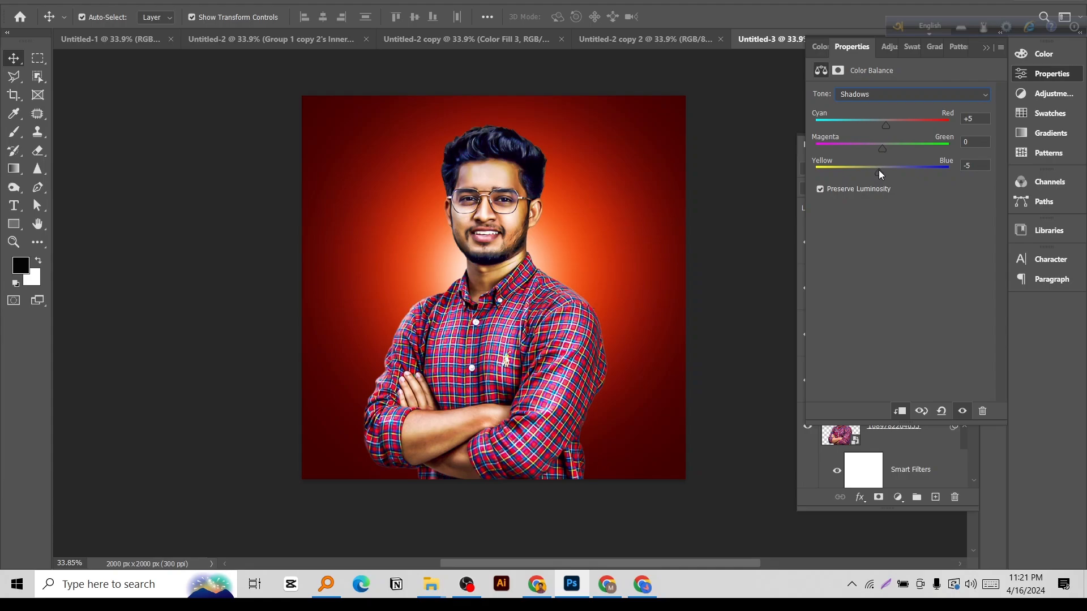
Set the Color Balance cyan-red value to +4 for the midtones and +9 for the highlights.
{"action": "left_click", "coordinate": [874, 93]}
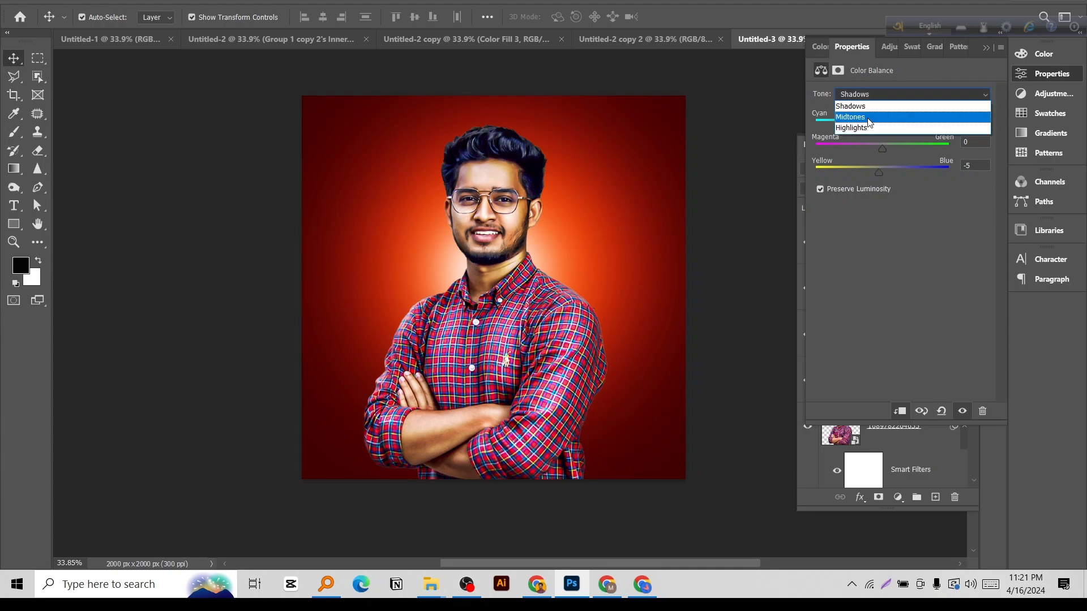
{"action": "left_click", "coordinate": [869, 116]}
{"action": "left_click_drag", "start_coordinate": [882, 125], "coordinate": [886, 128]}
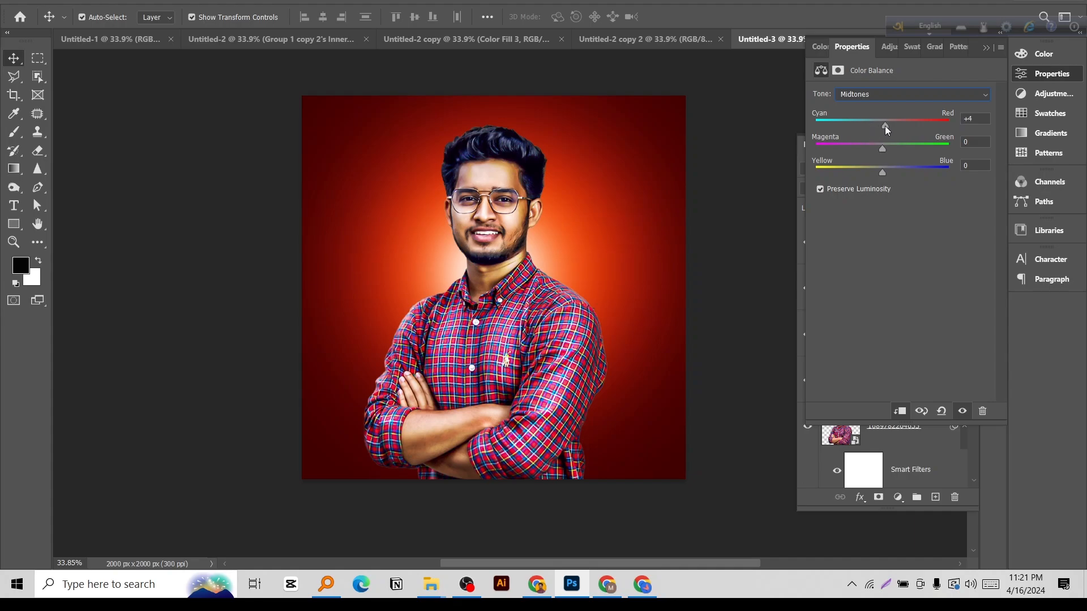
{"action": "left_click", "coordinate": [876, 94]}
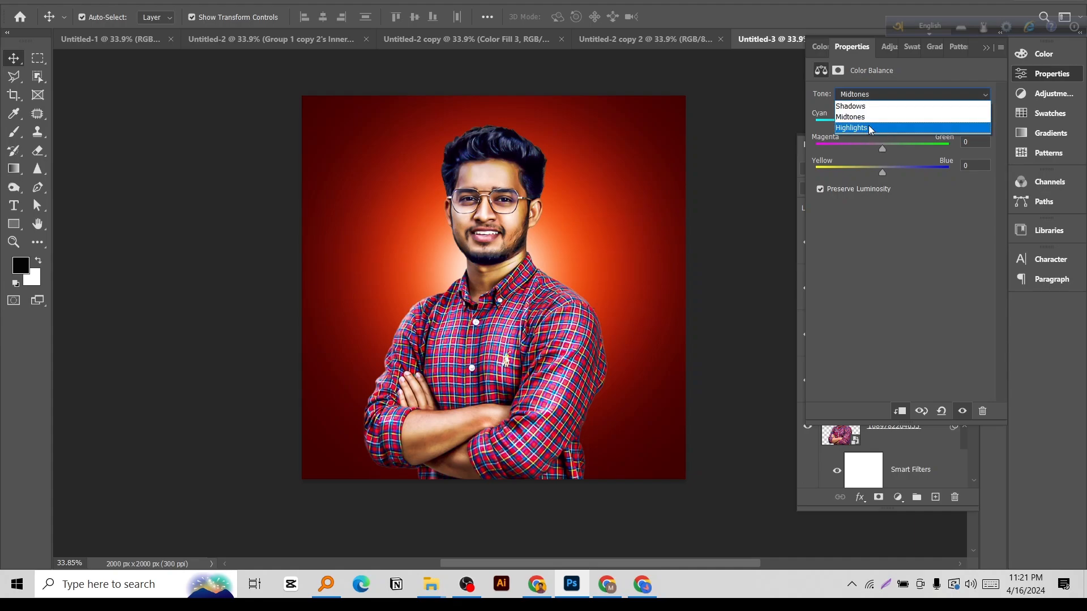
{"action": "left_click", "coordinate": [870, 129]}
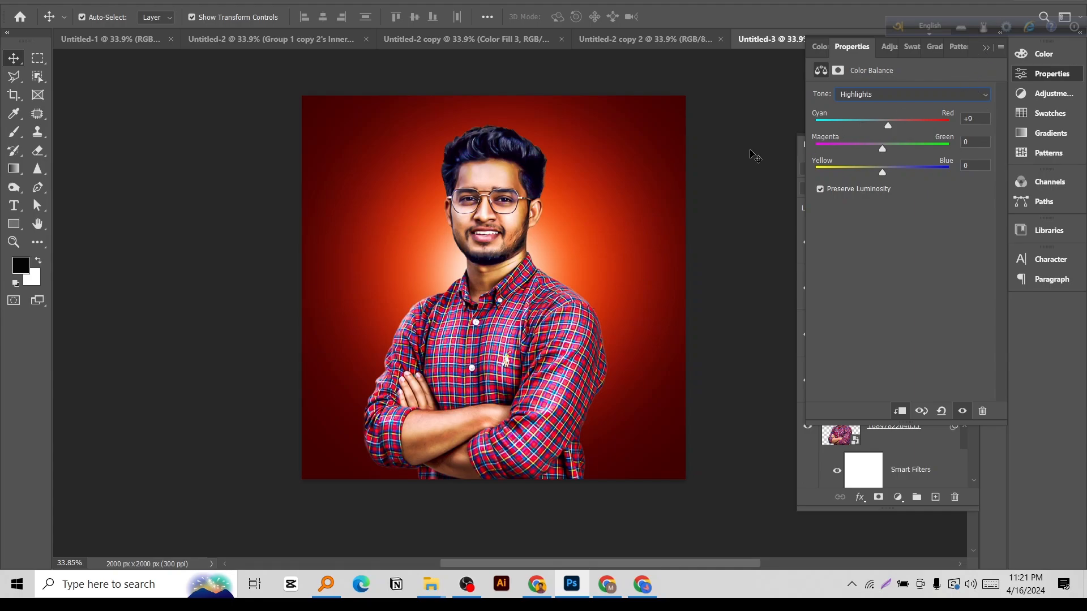
{"action": "left_click", "coordinate": [986, 47]}
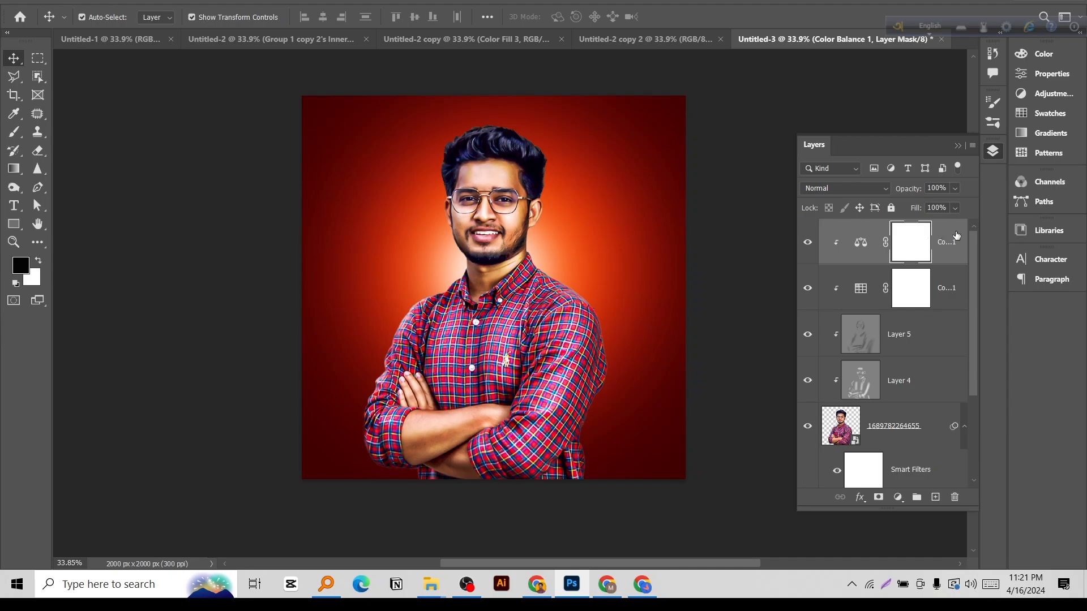
Select the cut-out portrait layer, add an Inner Shadow effect to it and make the shadow colour white.
{"action": "left_click", "coordinate": [957, 235]}
{"action": "scroll", "coordinate": [917, 374], "scroll_direction": "down", "scroll_amount": 2}
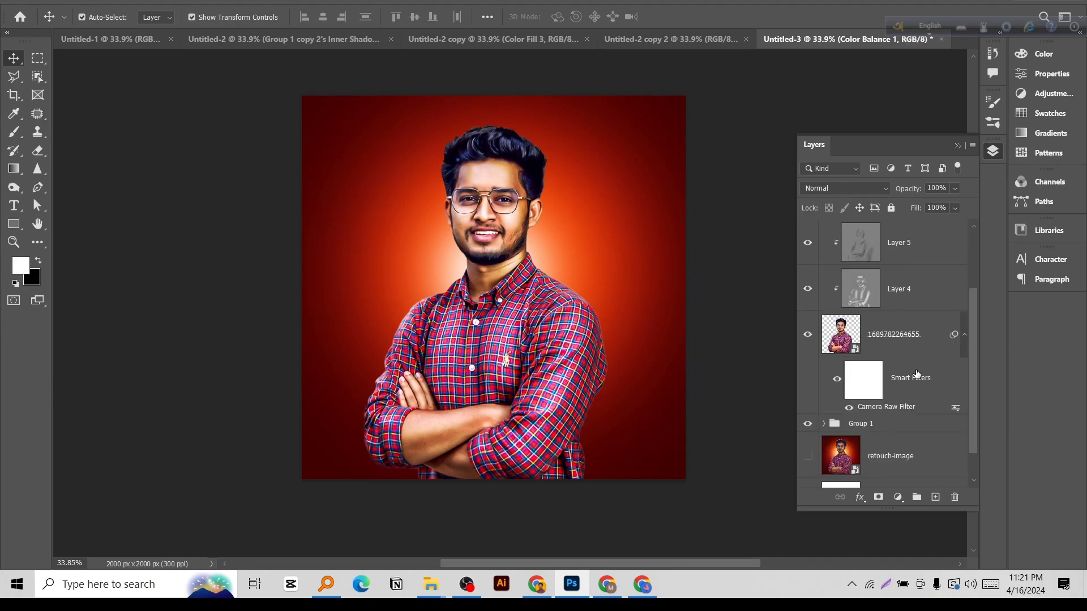
{"action": "left_click", "coordinate": [918, 332]}
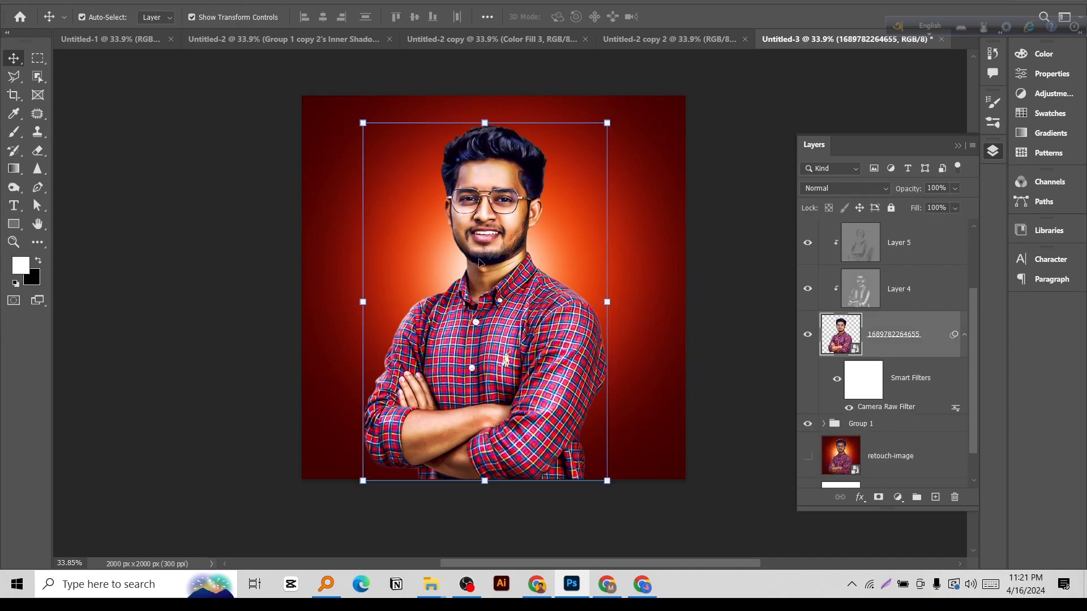
{"action": "left_click", "coordinate": [860, 497]}
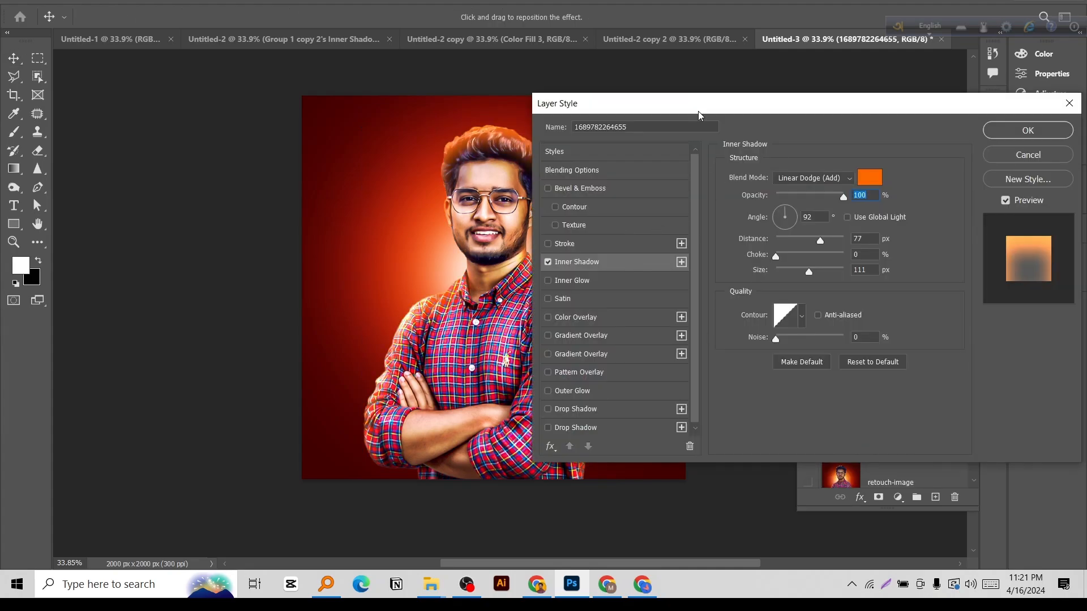
{"action": "left_click", "coordinate": [870, 177]}
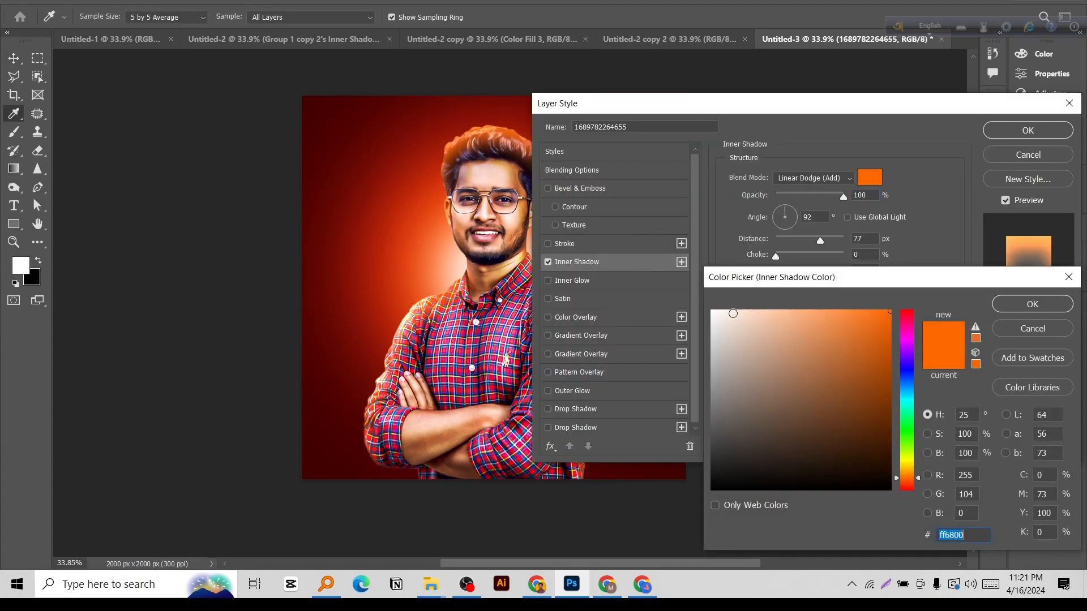
{"action": "left_click", "coordinate": [712, 312]}
{"action": "left_click", "coordinate": [1025, 304]}
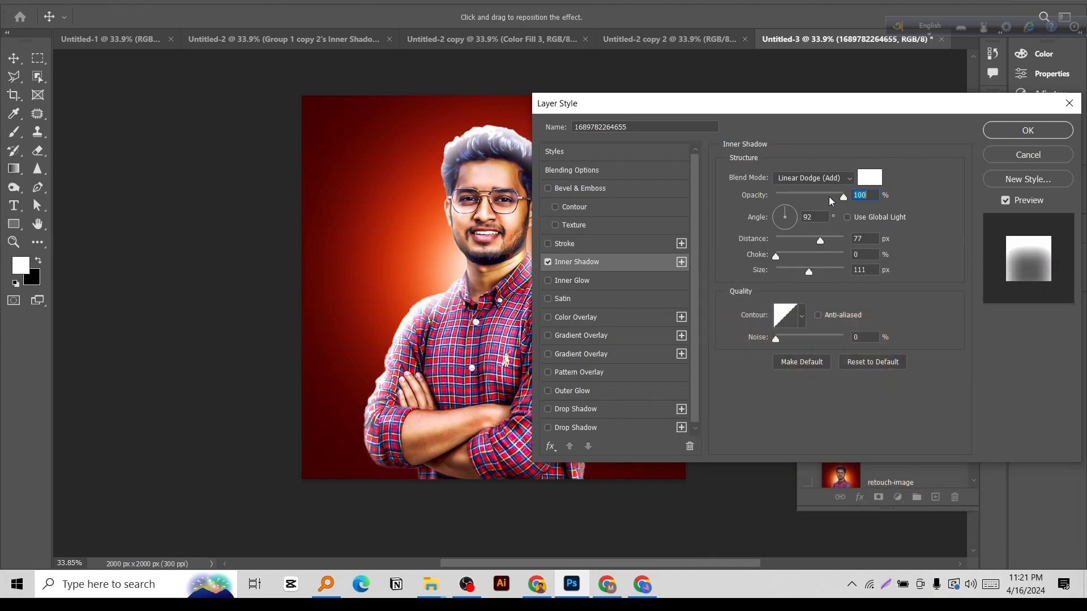
Set the Inner Shadow to Color Dodge blending with a distance of 10 px and a size of 16 px.
{"action": "left_click", "coordinate": [815, 178]}
{"action": "left_click", "coordinate": [813, 193]}
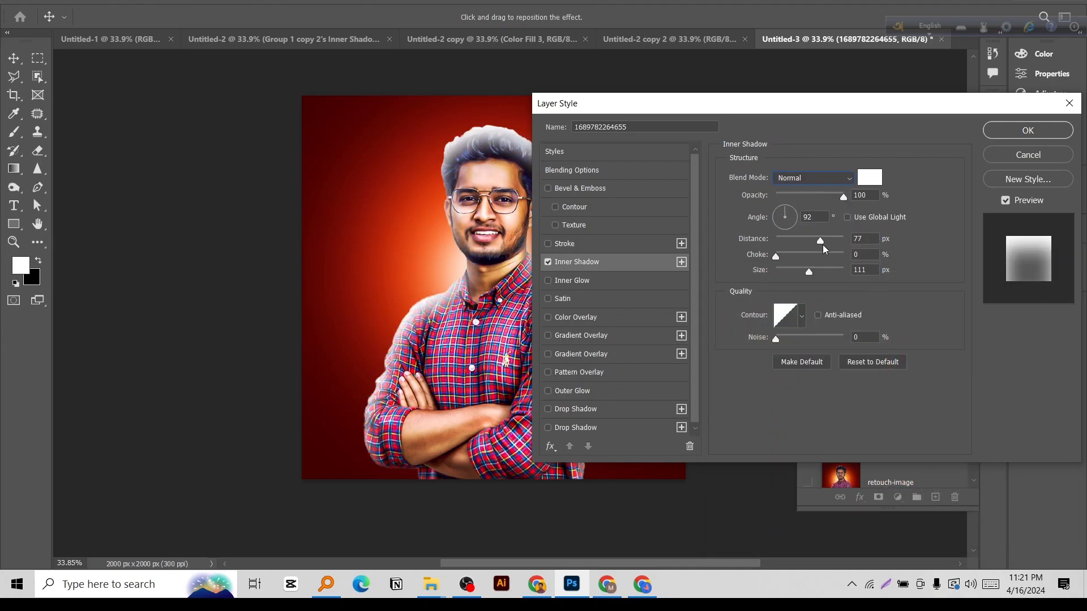
{"action": "left_click", "coordinate": [806, 185]}
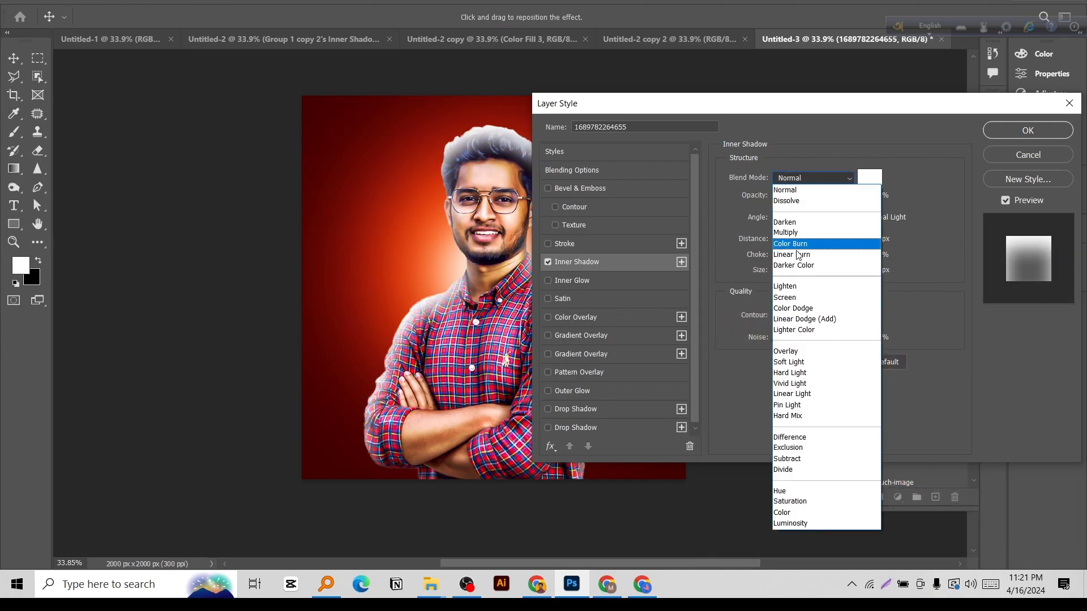
{"action": "left_click", "coordinate": [793, 307]}
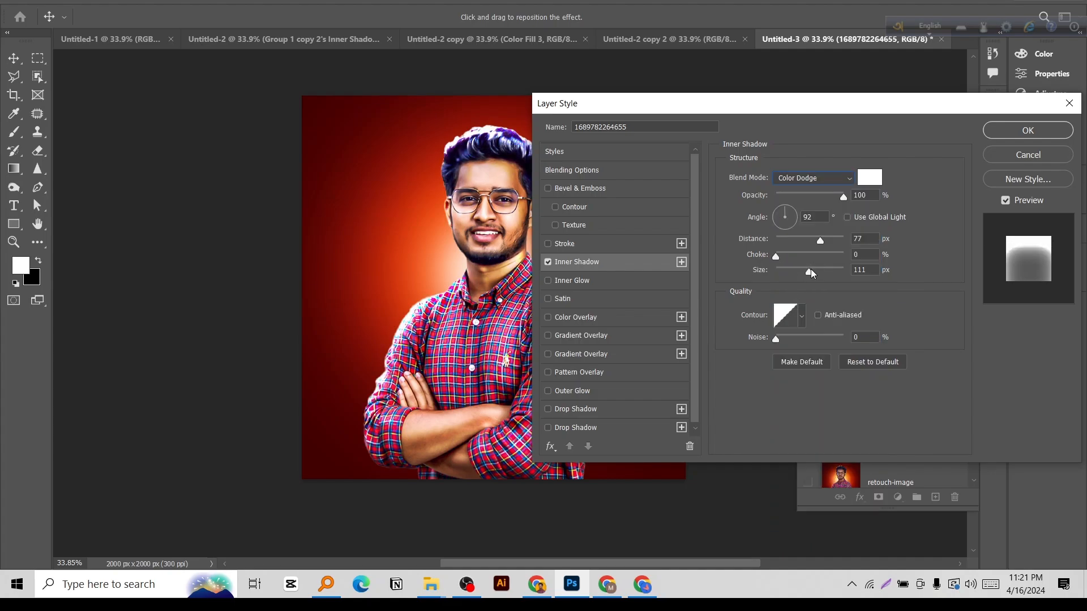
{"action": "left_click_drag", "start_coordinate": [808, 273], "coordinate": [783, 243]}
{"action": "left_click_drag", "start_coordinate": [722, 107], "coordinate": [793, 115]}
Add a white Inner Glow with Color Dodge blending and a size of 7 px, and apply the layer style.
{"action": "left_click", "coordinate": [651, 290]}
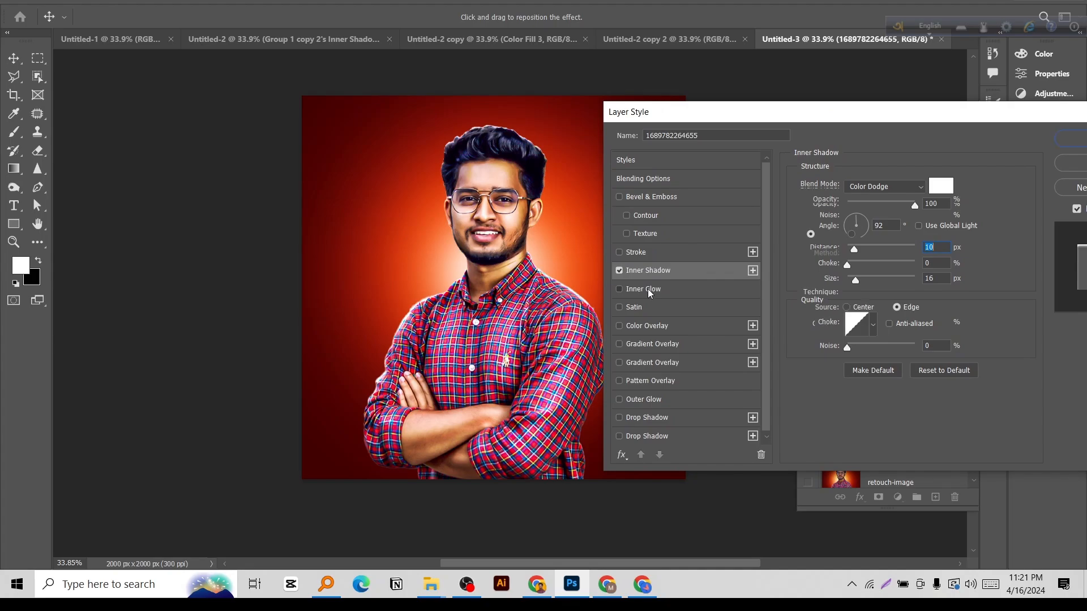
{"action": "left_click", "coordinate": [830, 233]}
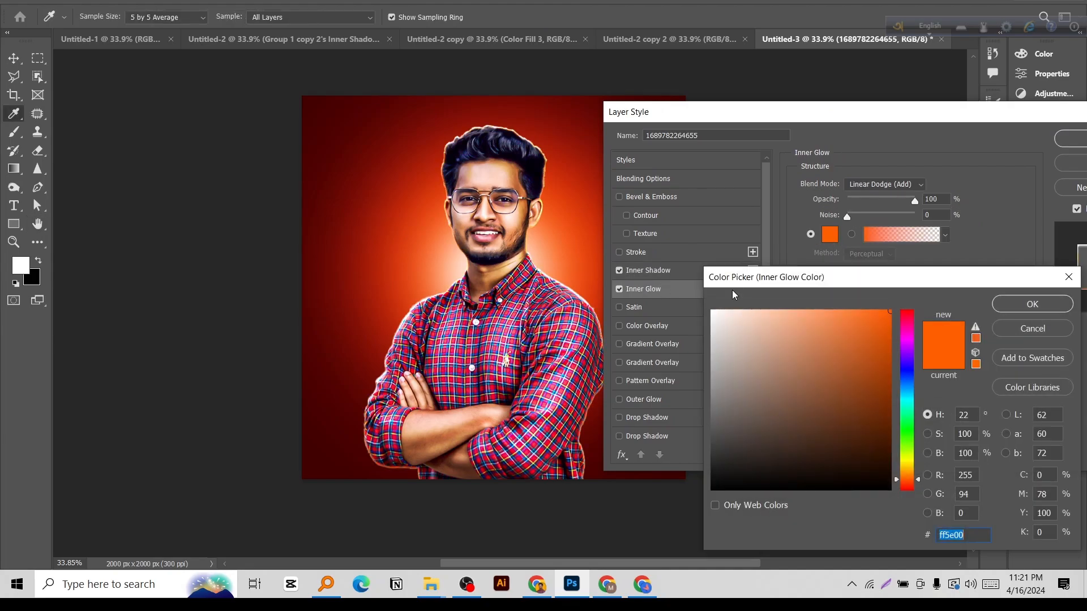
{"action": "left_click_drag", "start_coordinate": [746, 337], "coordinate": [705, 305]}
{"action": "left_click", "coordinate": [1033, 304]}
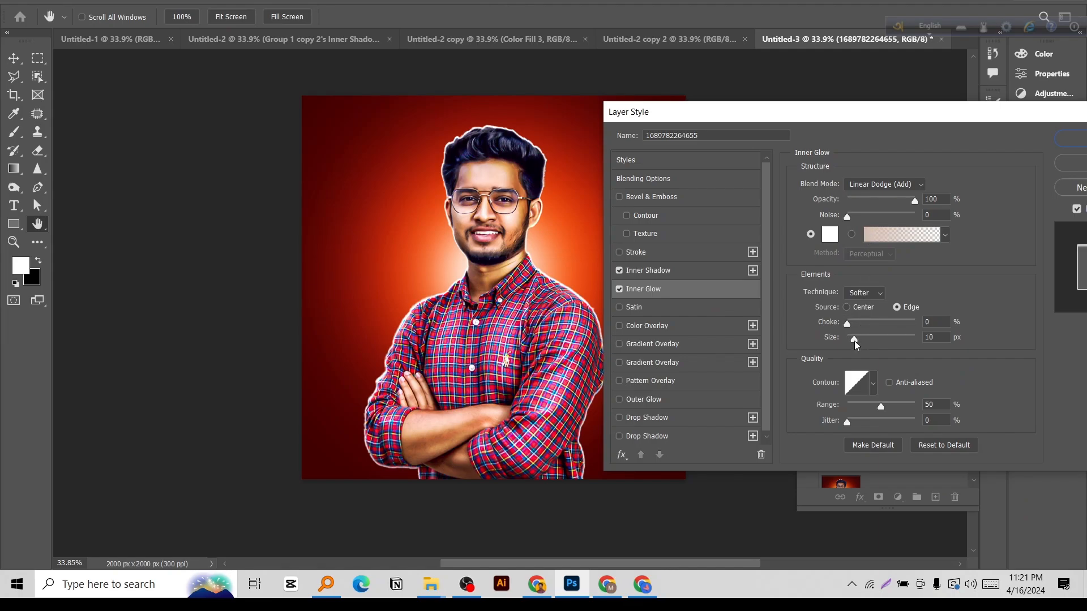
{"action": "left_click_drag", "start_coordinate": [856, 340], "coordinate": [853, 339]}
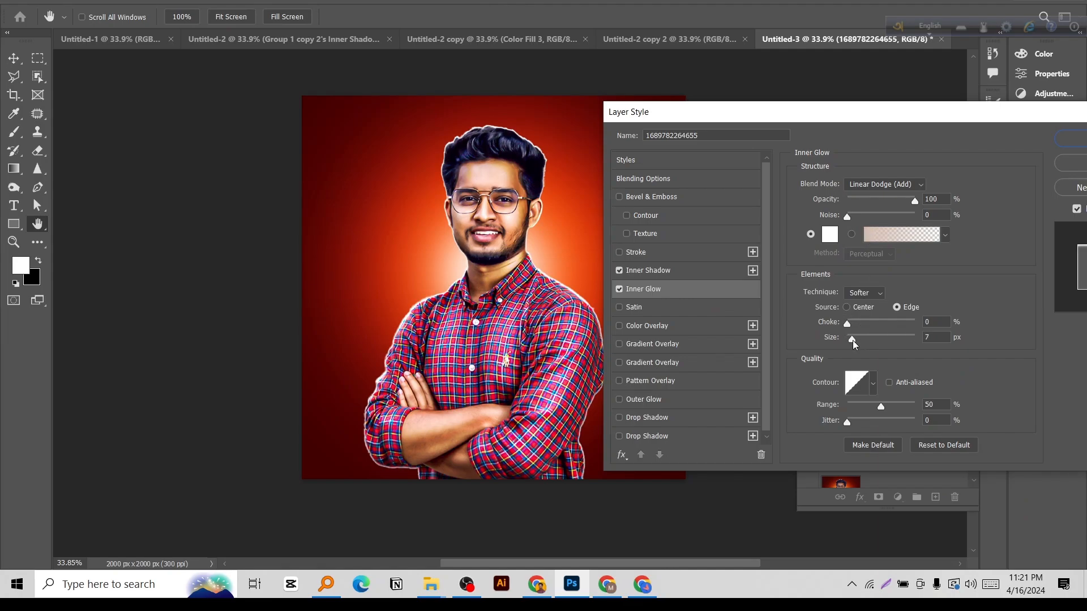
{"action": "left_click", "coordinate": [881, 185]}
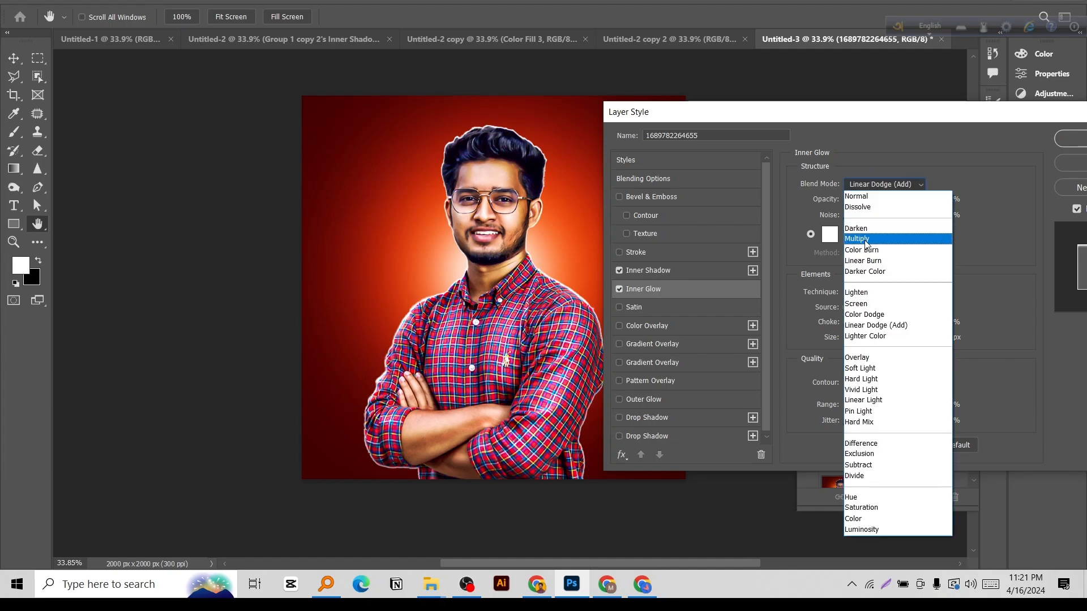
{"action": "left_click", "coordinate": [854, 314]}
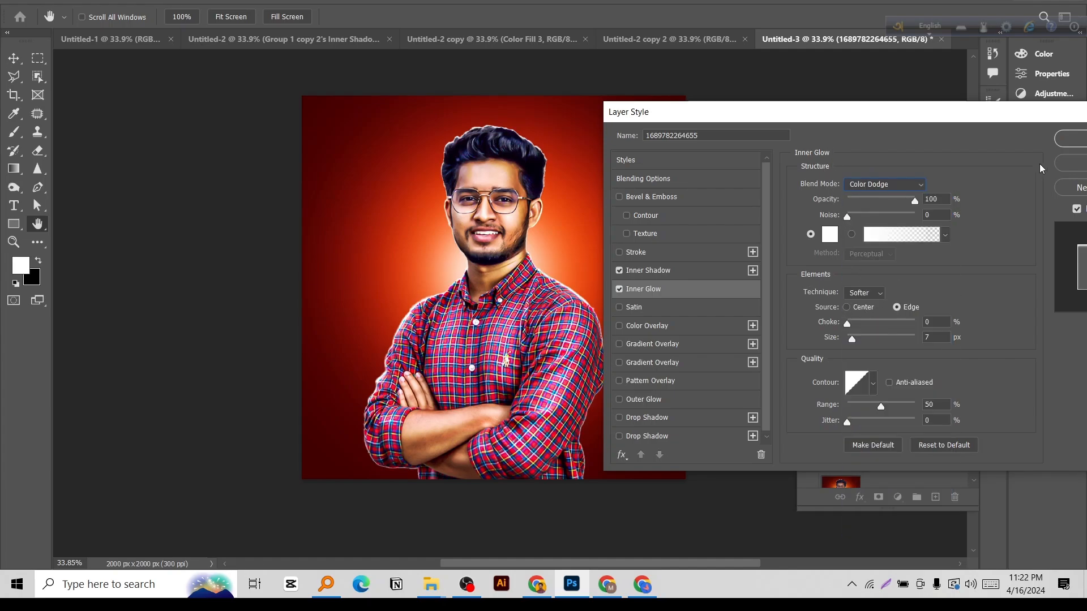
{"action": "left_click", "coordinate": [1071, 138]}
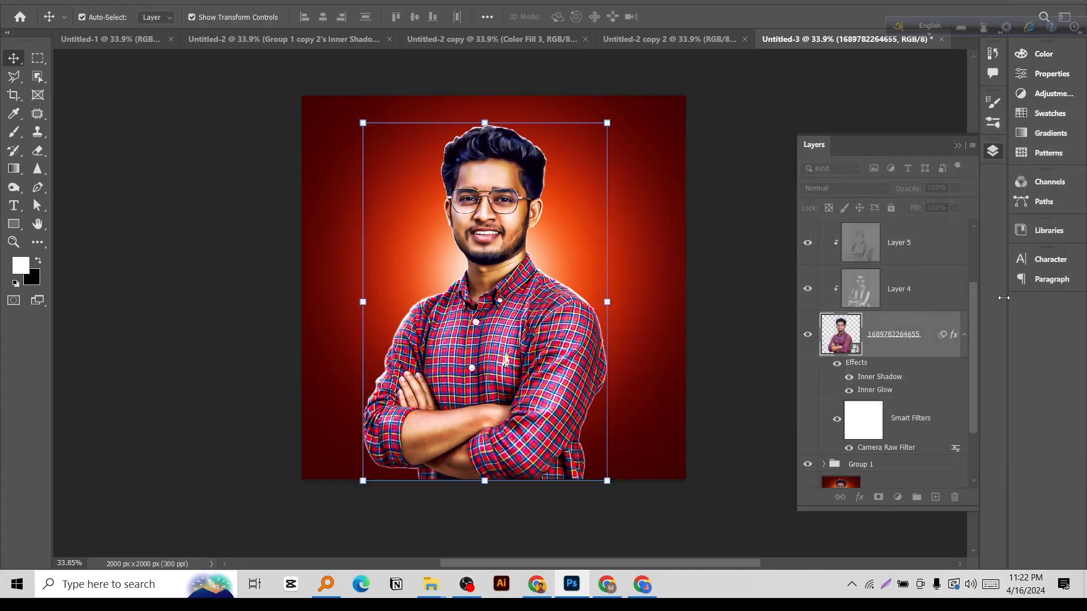
Convert the portrait's effects into separate layers and add a mask to both the Inner Shadow and Inner Glow layers.
{"action": "right_click", "coordinate": [869, 378]}
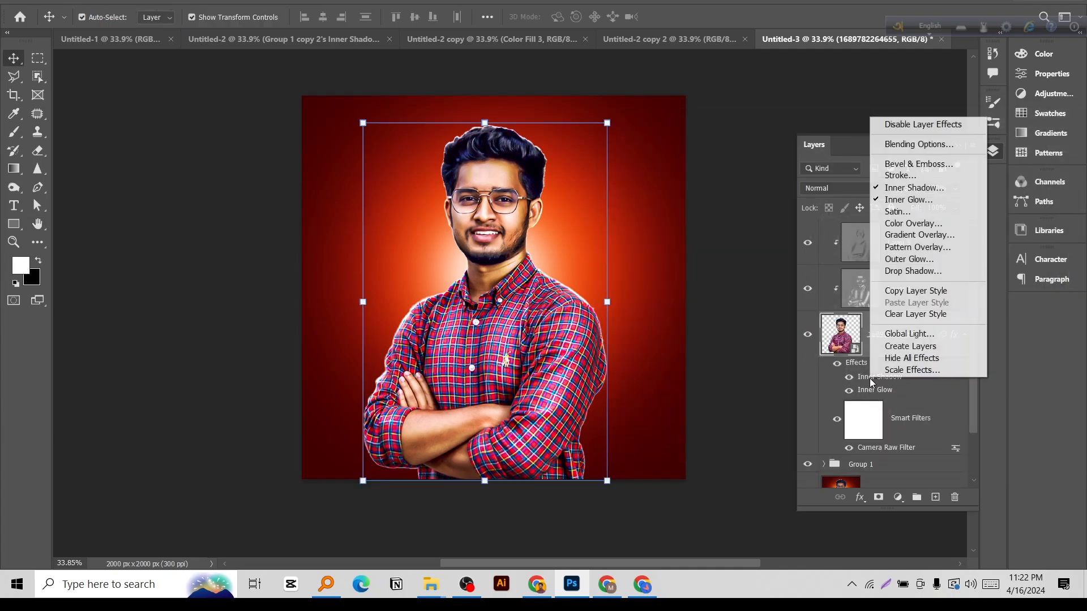
{"action": "left_click", "coordinate": [886, 347]}
{"action": "left_click", "coordinate": [858, 340]}
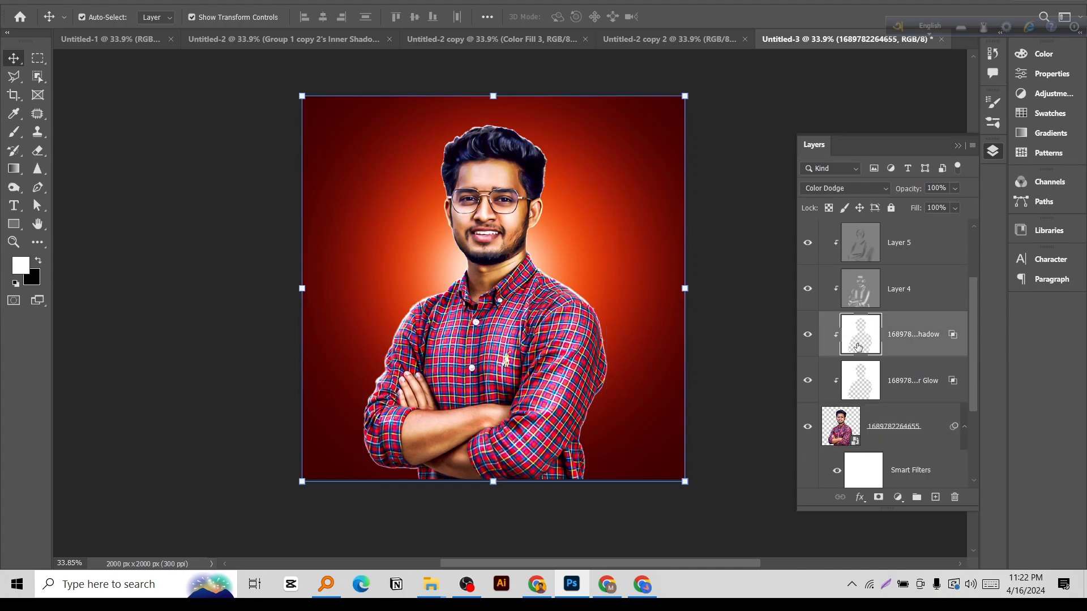
{"action": "left_click", "coordinate": [879, 498]}
{"action": "left_click", "coordinate": [864, 388]}
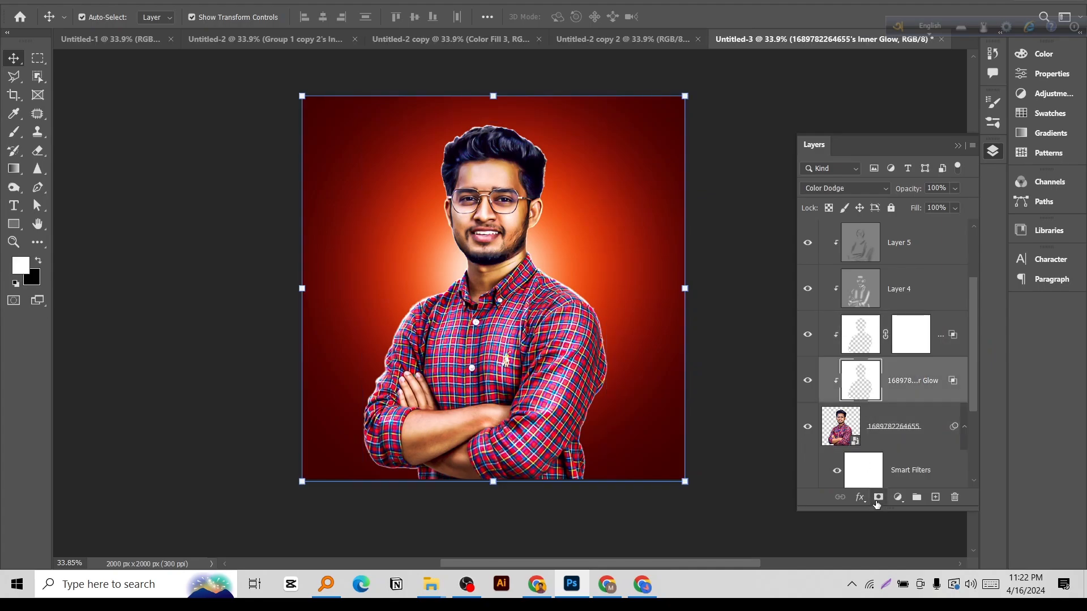
{"action": "left_click", "coordinate": [879, 498]}
Invert the masks of the Inner Shadow and Inner Glow layers to black.
{"action": "left_click", "coordinate": [906, 342]}
{"action": "key", "text": "ctrl+i"}
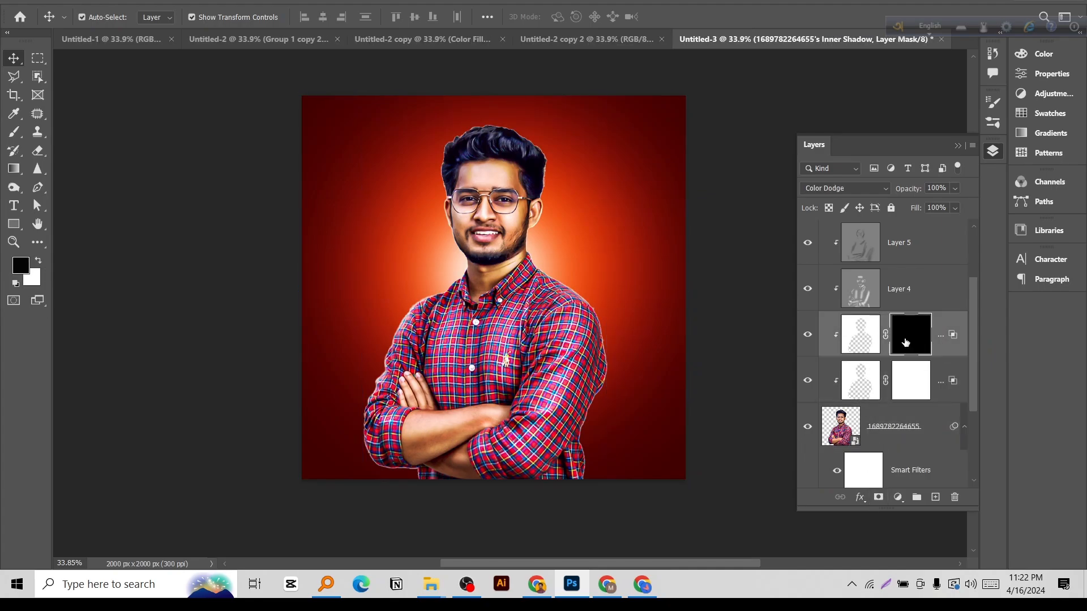
{"action": "left_click", "coordinate": [927, 379]}
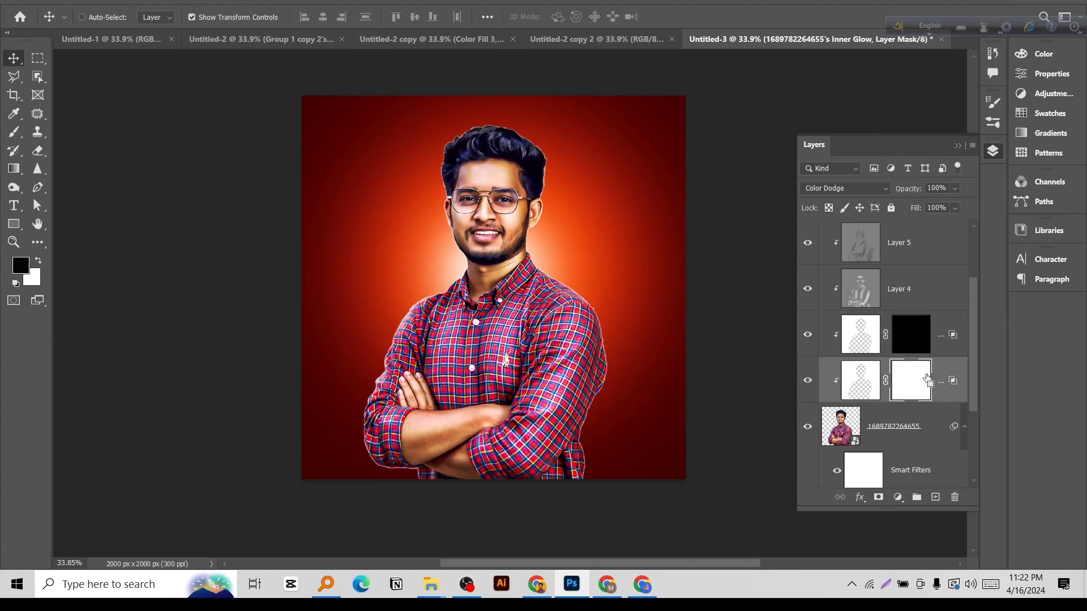
{"action": "key", "text": "ctrl+i"}
Dab the Inner Glow mask beside the neck with a soft white 483 px brush, and raise brush flow and opacity to 100%.
{"action": "scroll", "coordinate": [587, 253], "scroll_direction": "up", "scroll_amount": 2}
{"action": "key", "text": "b"}
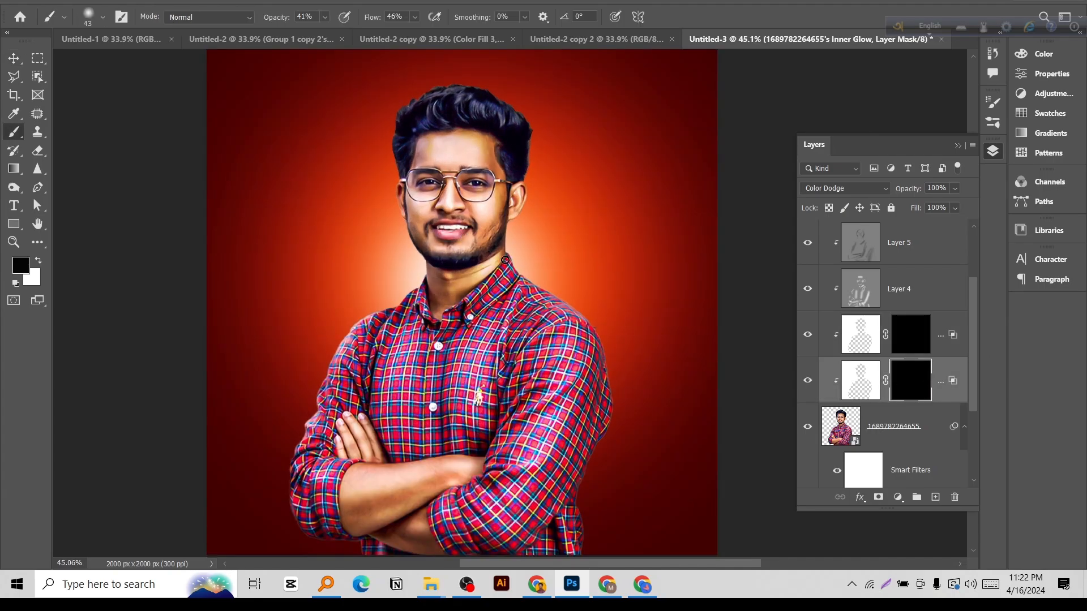
{"action": "key", "text": "x"}
{"action": "scroll", "coordinate": [539, 253], "scroll_direction": "up", "scroll_amount": 2}
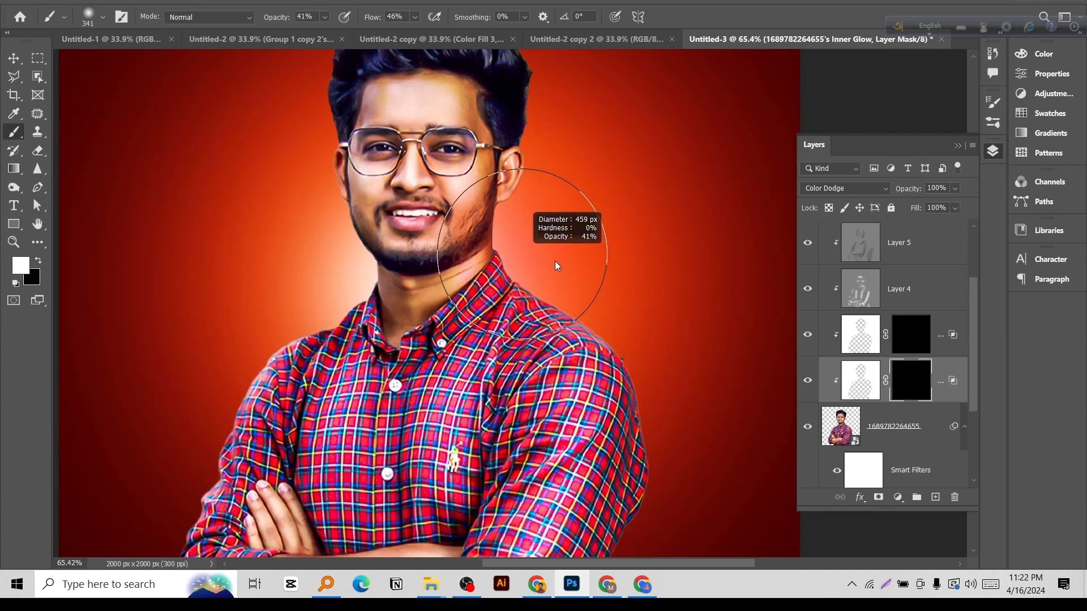
{"action": "left_click", "coordinate": [518, 269]}
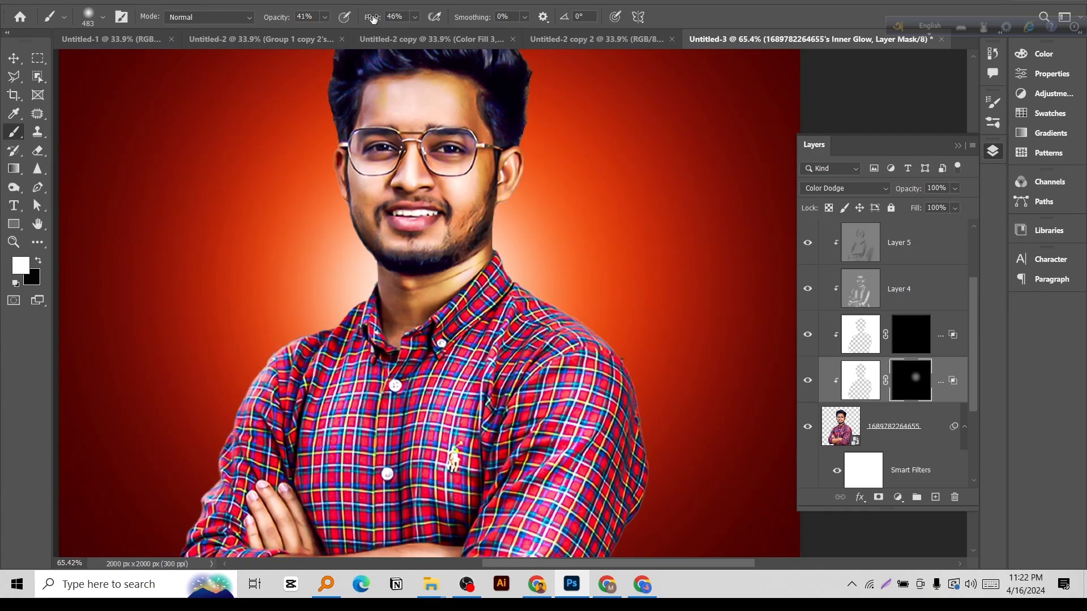
{"action": "left_click_drag", "start_coordinate": [373, 18], "coordinate": [425, 22]}
{"action": "left_click_drag", "start_coordinate": [270, 19], "coordinate": [332, 40]}
Paint white on the Inner Glow mask along the neck, both shoulders and the upper arm to reveal the rim light.
{"action": "mouse_move", "coordinate": [490, 298]}
{"action": "left_mouse_down"}
{"action": "mouse_move", "coordinate": [504, 151]}
{"action": "mouse_move", "coordinate": [525, 217]}
{"action": "left_mouse_up"}
{"action": "key", "text": "space"}
{"action": "left_click_drag", "start_coordinate": [559, 213], "coordinate": [604, 286]}
{"action": "mouse_move", "coordinate": [387, 347]}
{"action": "left_mouse_down"}
{"action": "mouse_move", "coordinate": [419, 369]}
{"action": "mouse_move", "coordinate": [382, 281]}
{"action": "mouse_move", "coordinate": [365, 396]}
{"action": "mouse_move", "coordinate": [262, 488]}
{"action": "mouse_move", "coordinate": [257, 526]}
{"action": "left_mouse_up"}
{"action": "key", "text": "space"}
{"action": "left_click_drag", "start_coordinate": [261, 527], "coordinate": [257, 477]}
Paint white on the Inner Shadow mask along both sides of the head and shoulders, and switch to the Move tool.
{"action": "left_click", "coordinate": [913, 328]}
{"action": "mouse_move", "coordinate": [553, 222]}
{"action": "left_mouse_down"}
{"action": "mouse_move", "coordinate": [590, 341]}
{"action": "mouse_move", "coordinate": [629, 389]}
{"action": "mouse_move", "coordinate": [598, 302]}
{"action": "mouse_move", "coordinate": [575, 167]}
{"action": "left_mouse_up"}
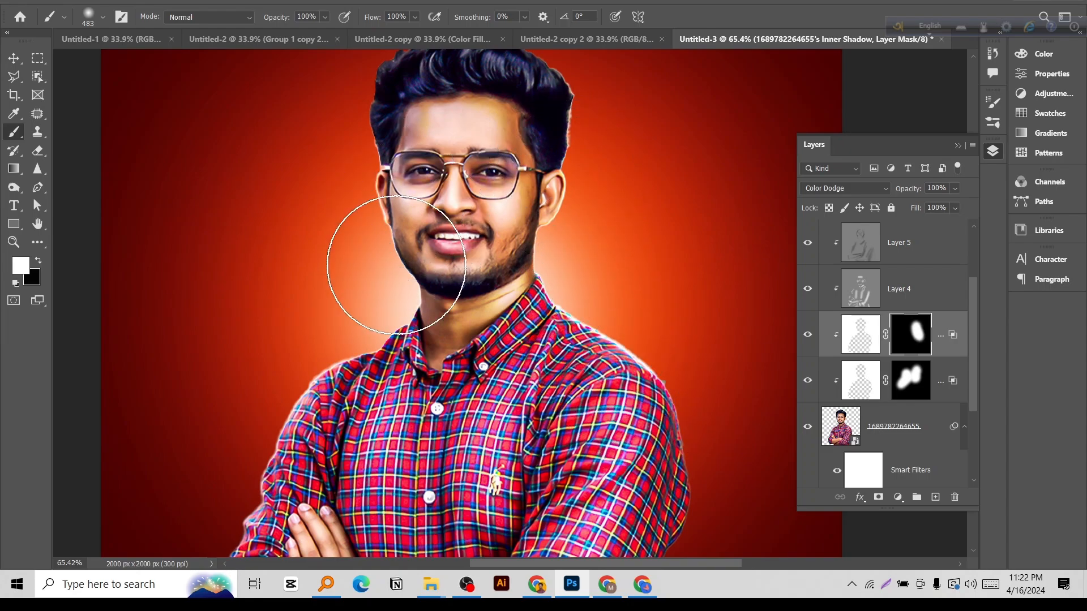
{"action": "key", "text": "ctrl+space"}
{"action": "left_click_drag", "start_coordinate": [474, 257], "coordinate": [451, 257]}
{"action": "key", "text": "v"}
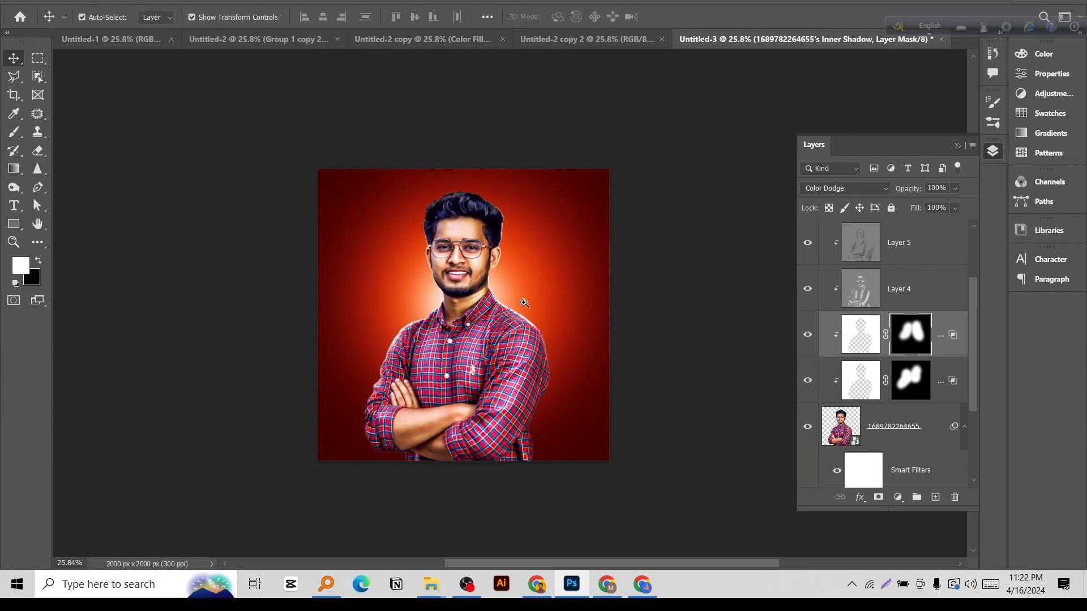
Examine the rim light along the portrait's head, shoulders and arms up close and at full view.
{"action": "key", "text": "ctrl+space"}
{"action": "left_click_drag", "start_coordinate": [526, 303], "coordinate": [607, 288]}
{"action": "key", "text": "space"}
{"action": "key", "text": "ctrl+space"}
{"action": "key", "text": "space"}
{"action": "left_click_drag", "start_coordinate": [589, 336], "coordinate": [584, 327]}
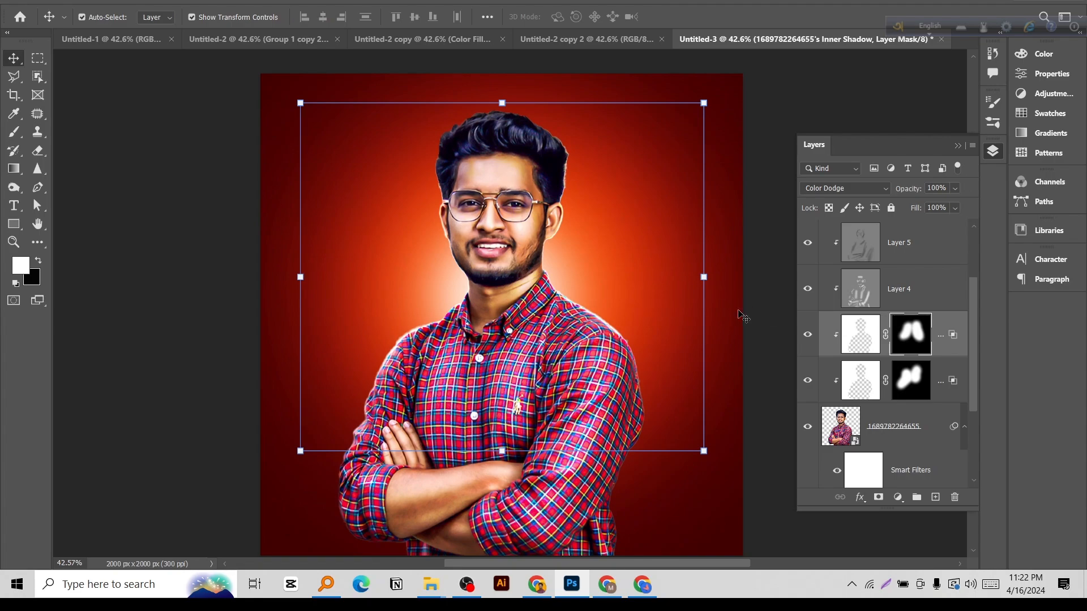
{"action": "key", "text": "z"}
{"action": "left_click_drag", "start_coordinate": [560, 280], "coordinate": [419, 270]}
{"action": "left_click", "coordinate": [302, 243]}
{"action": "key", "text": "ctrl+space"}
{"action": "left_click_drag", "start_coordinate": [568, 298], "coordinate": [580, 303]}
{"action": "key", "text": "space"}
Preview the finished portrait in full-screen mode and cycle through the screen modes.
{"action": "key", "text": "f"}
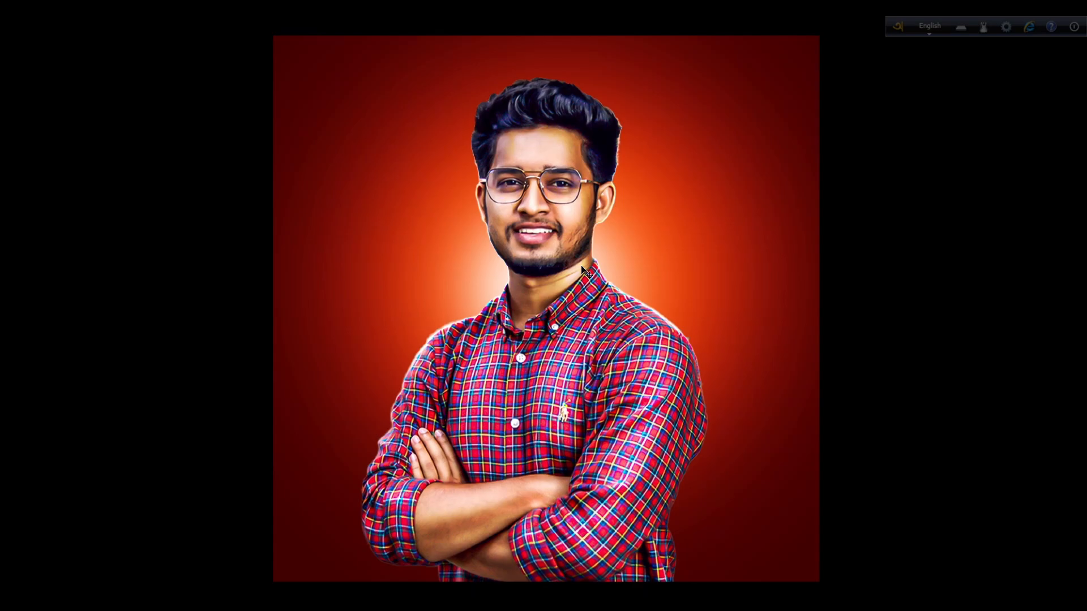
{"action": "key", "text": "f"}
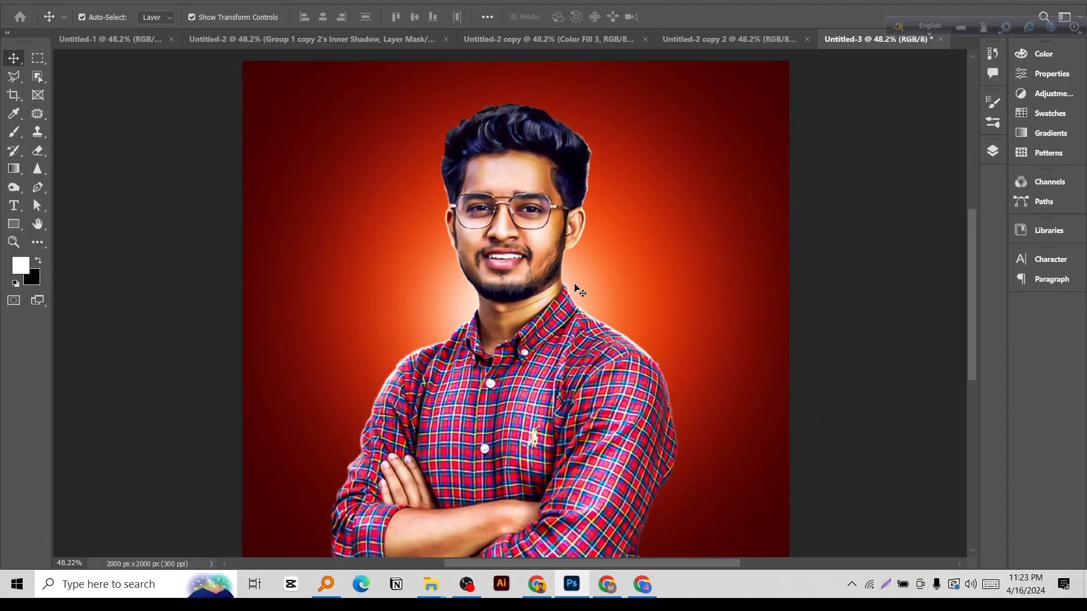
{"action": "key", "text": "f"}
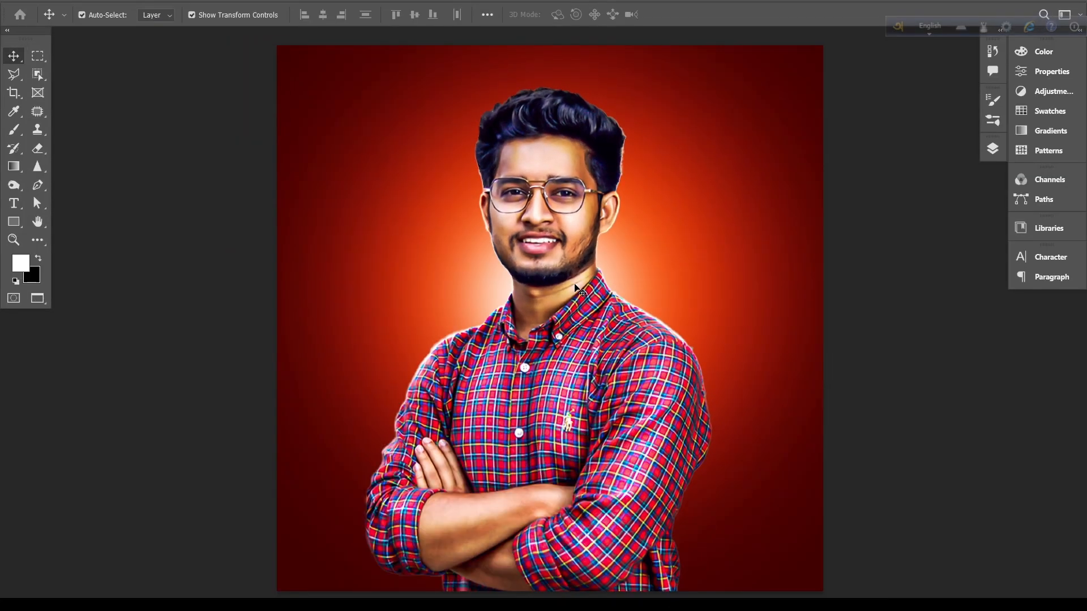